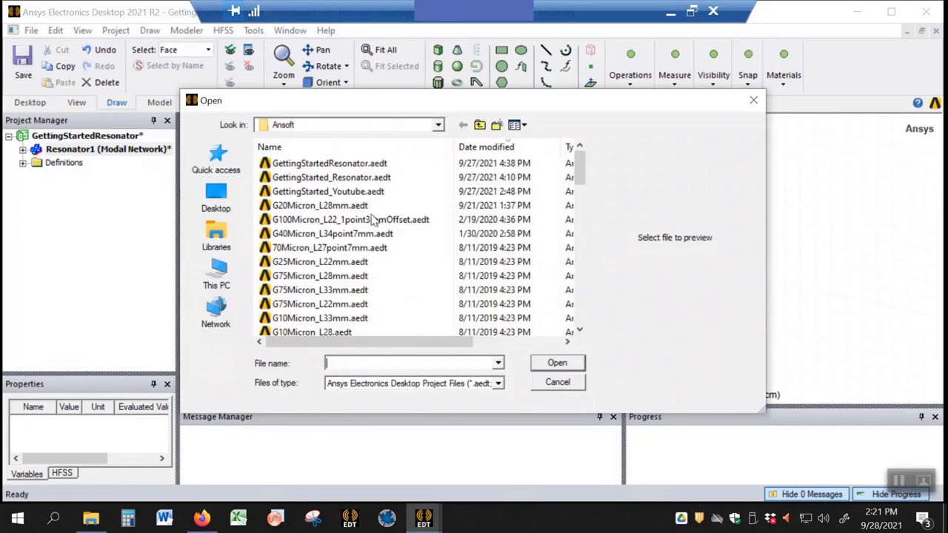
Step: Dismiss the Open dialog and look over the design's HFSS properties and the planes in the model tree
{"action": "left_click", "coordinate": [562, 384]}
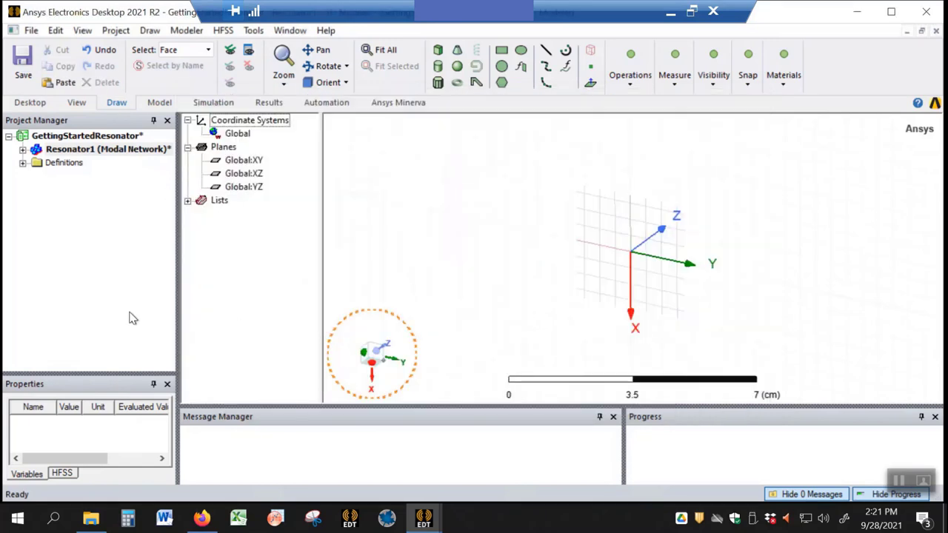
{"action": "left_click", "coordinate": [67, 477]}
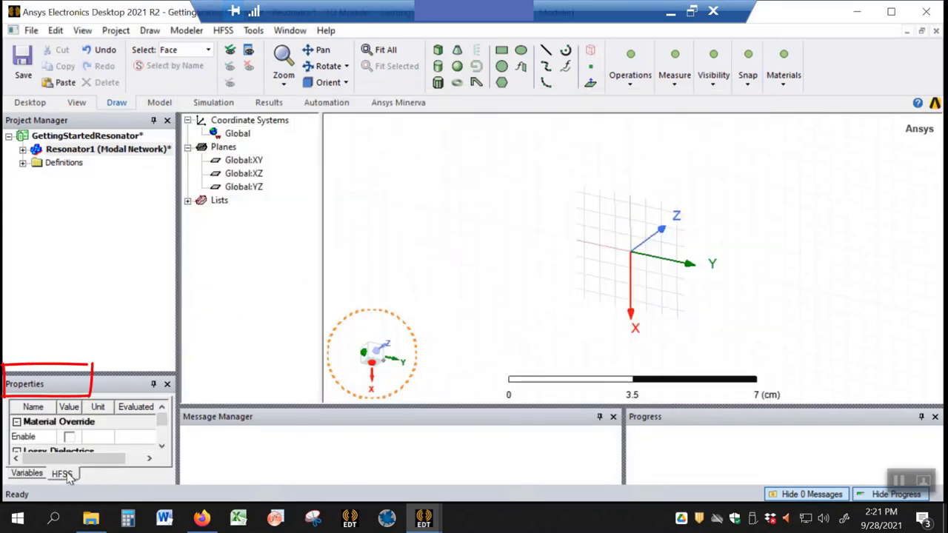
{"action": "left_click", "coordinate": [27, 475]}
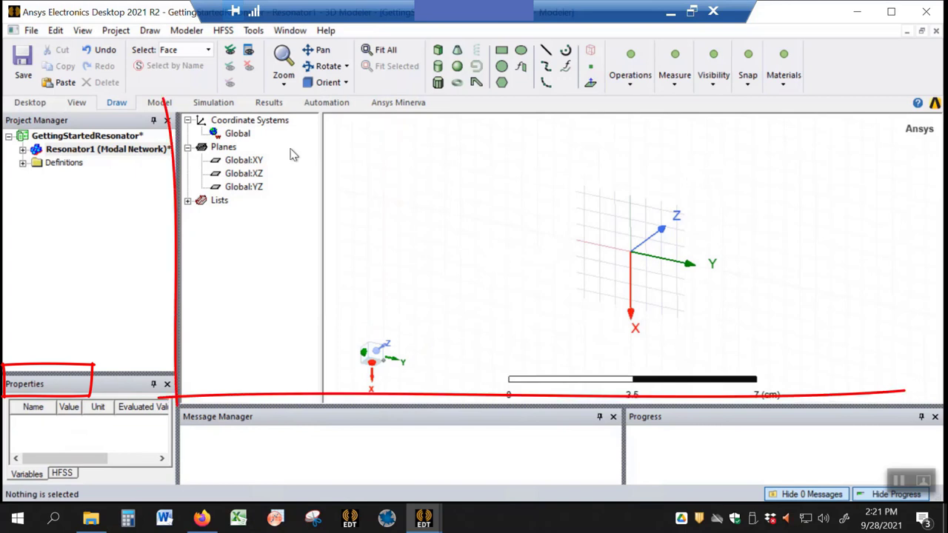
{"action": "left_click_drag", "start_coordinate": [323, 173], "coordinate": [343, 172]}
{"action": "left_click", "coordinate": [188, 147]}
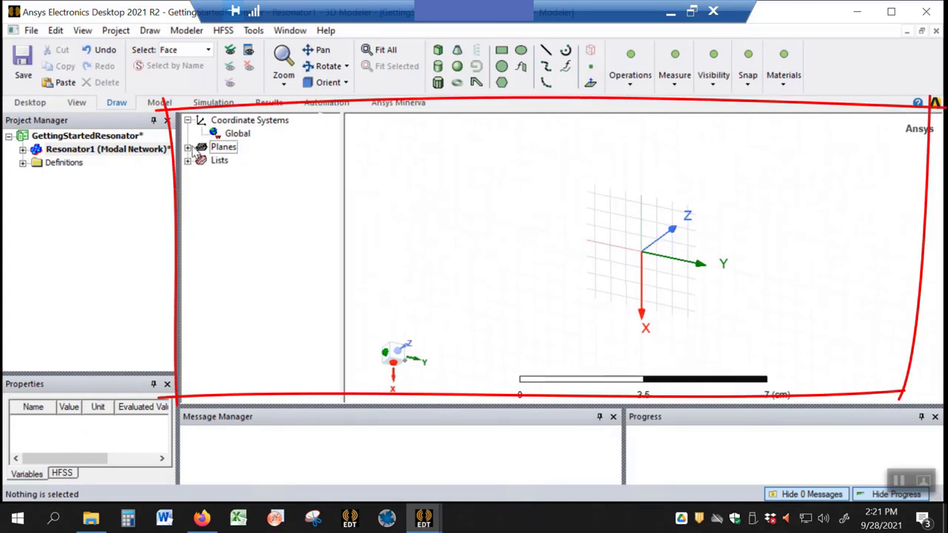
{"action": "left_click", "coordinate": [188, 148]}
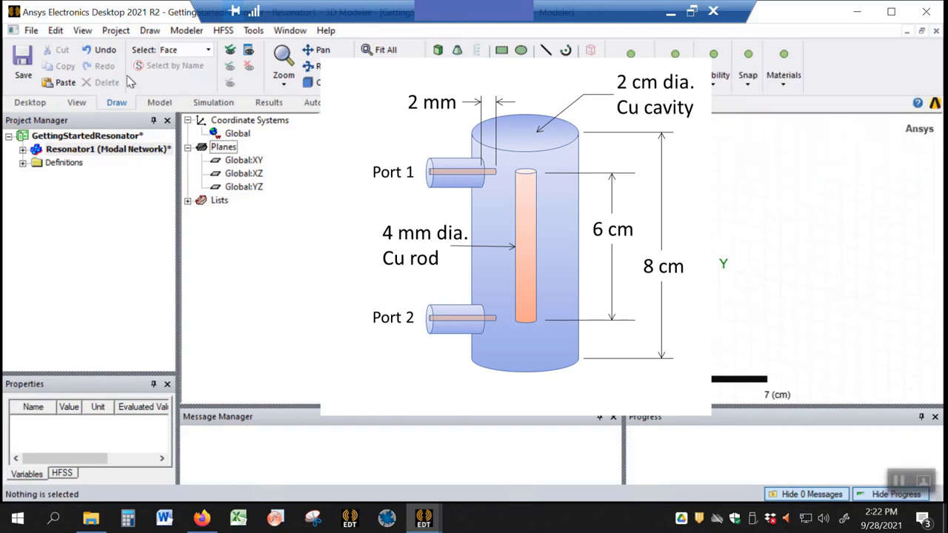
Step: Insert a new HFSS design into the GettingStartedResonator project and rename it Resonator2
{"action": "left_click", "coordinate": [115, 30]}
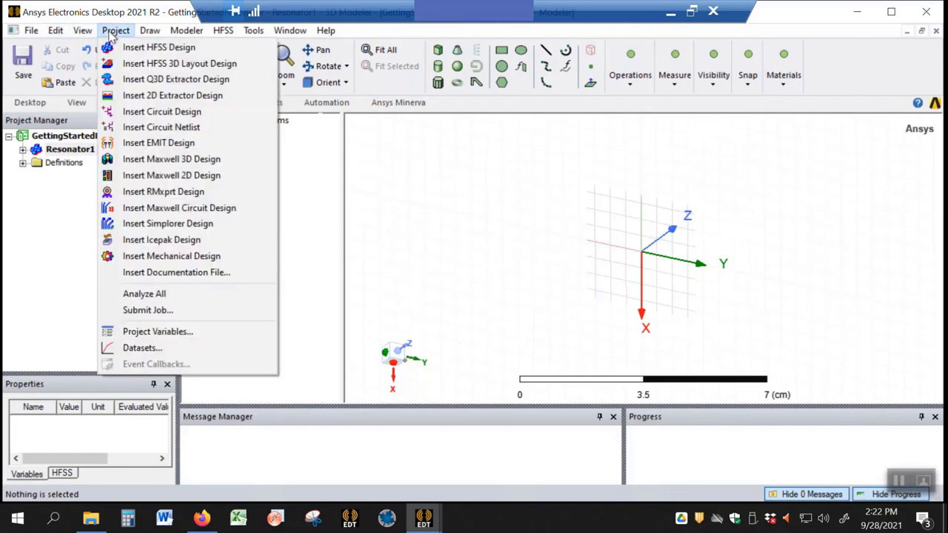
{"action": "left_click", "coordinate": [133, 46]}
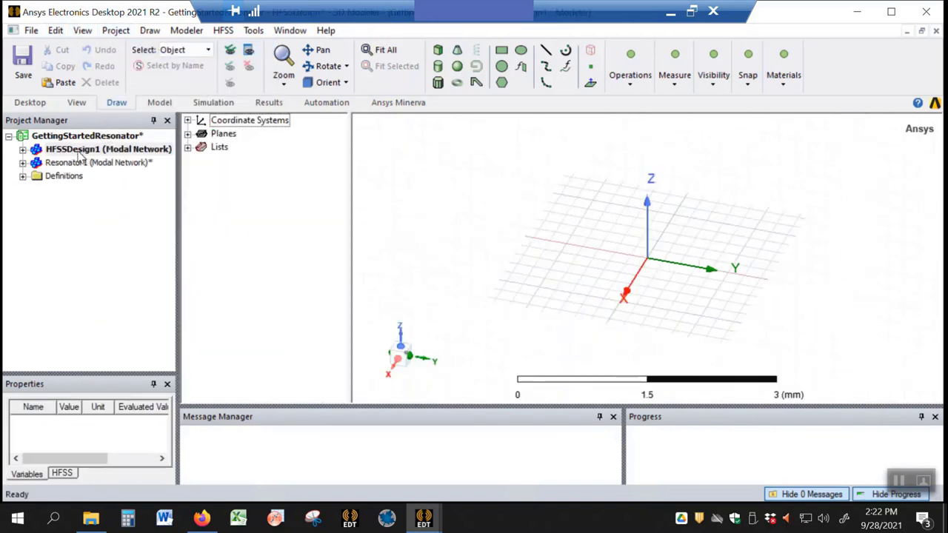
{"action": "right_click", "coordinate": [80, 152]}
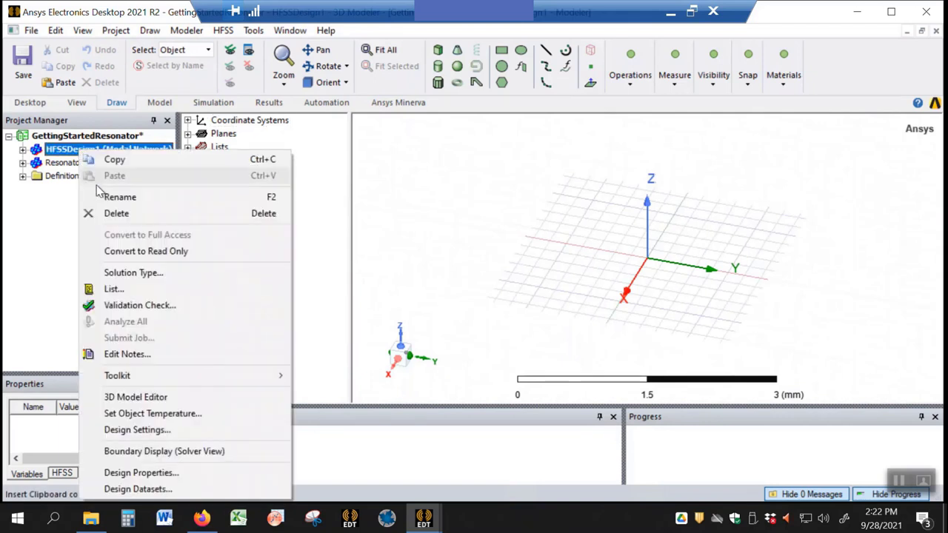
{"action": "left_click", "coordinate": [121, 198]}
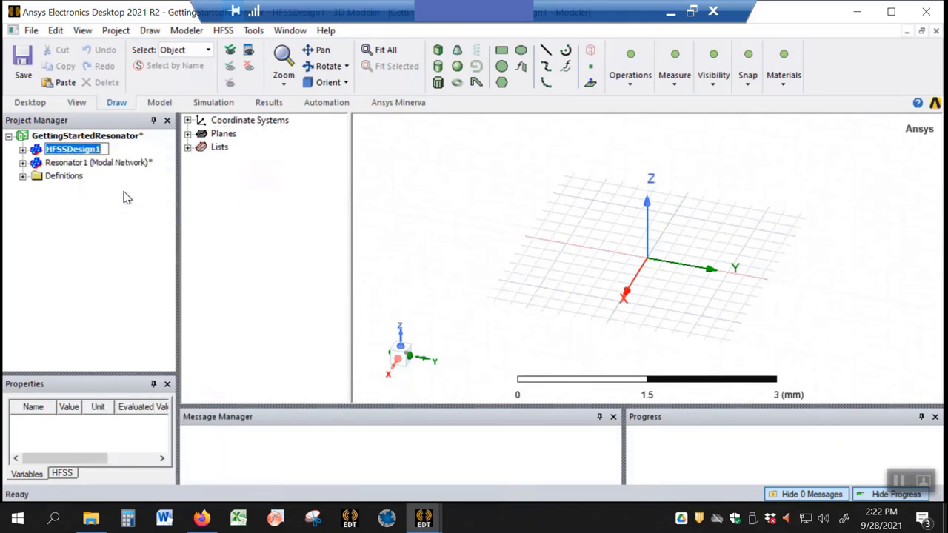
{"action": "type", "text": "Resonator2"}
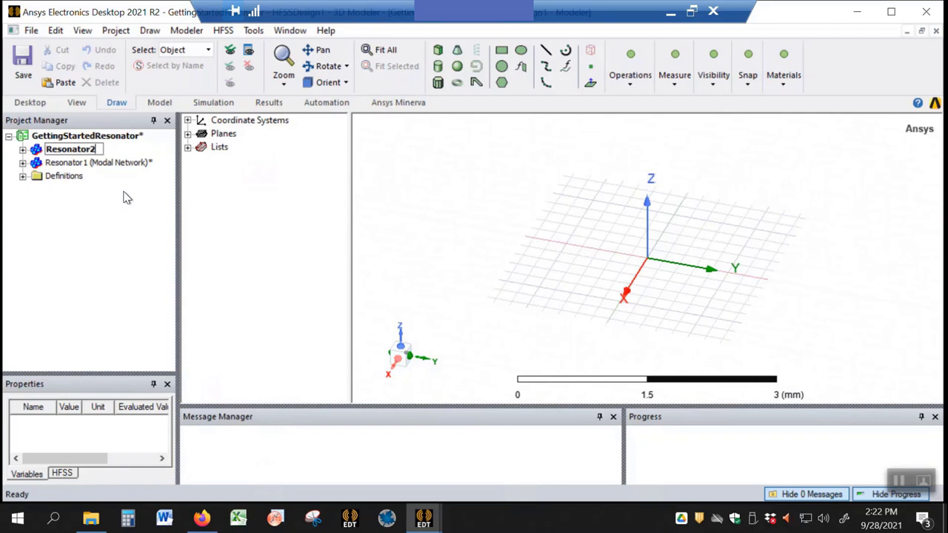
{"action": "key", "text": "Return"}
{"action": "left_click", "coordinate": [22, 162]}
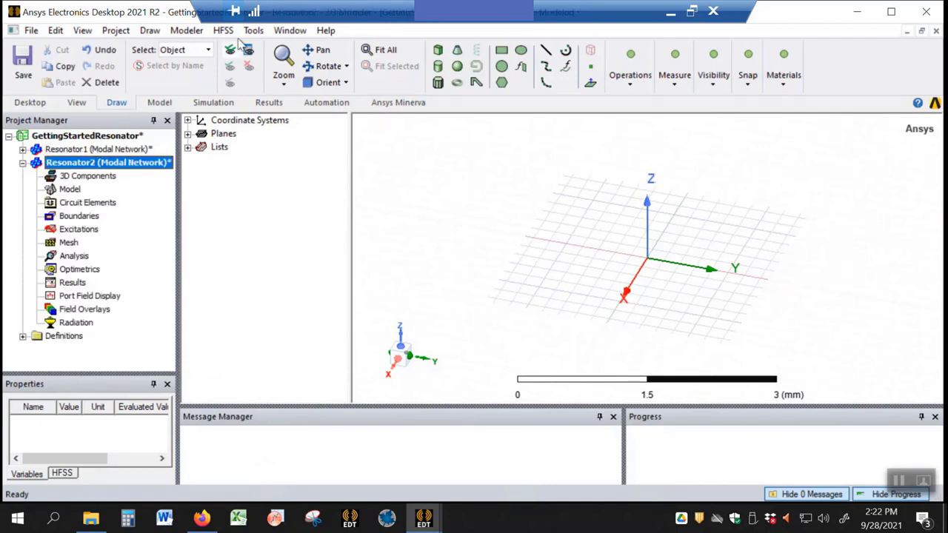
Step: Set the Resonator2 design's solution type to HFSS with the Network Analysis and Modal options
{"action": "left_click", "coordinate": [223, 30]}
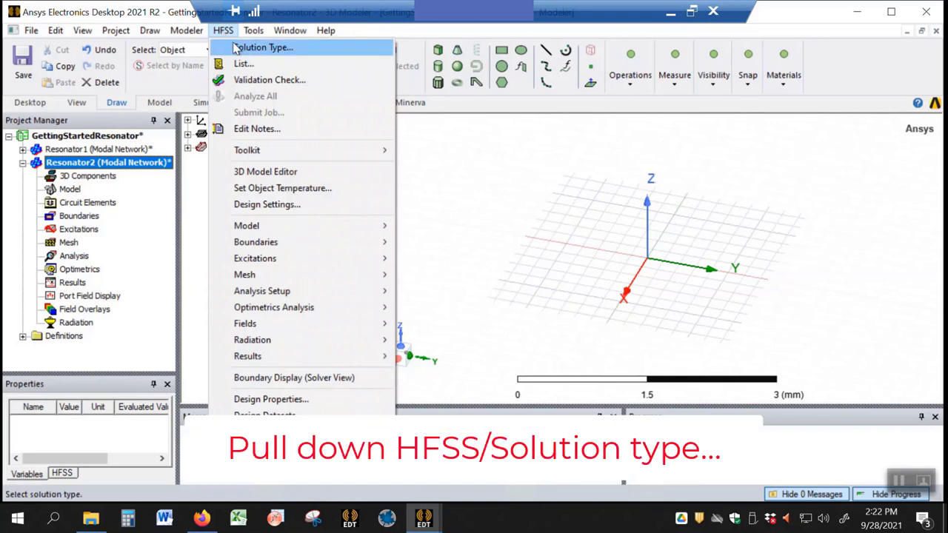
{"action": "left_click", "coordinate": [243, 49]}
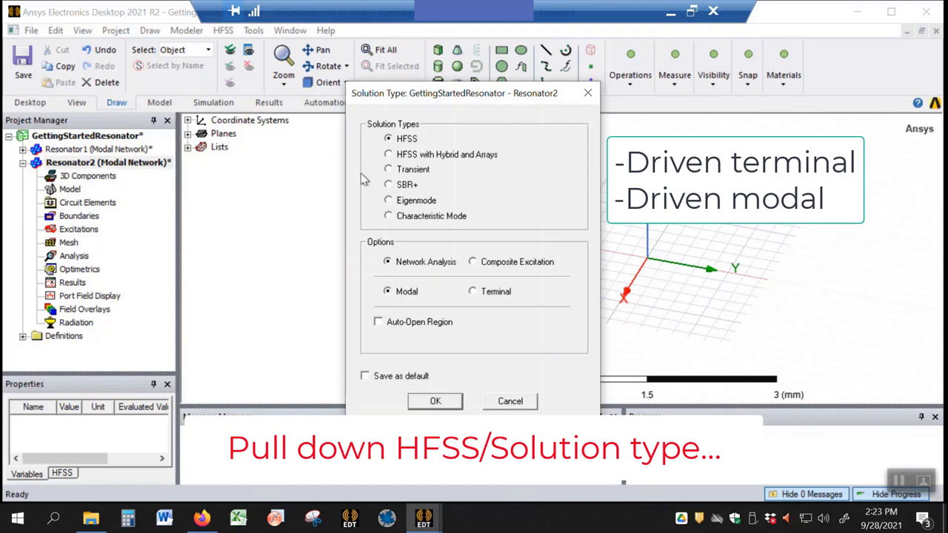
{"action": "left_click", "coordinate": [386, 203]}
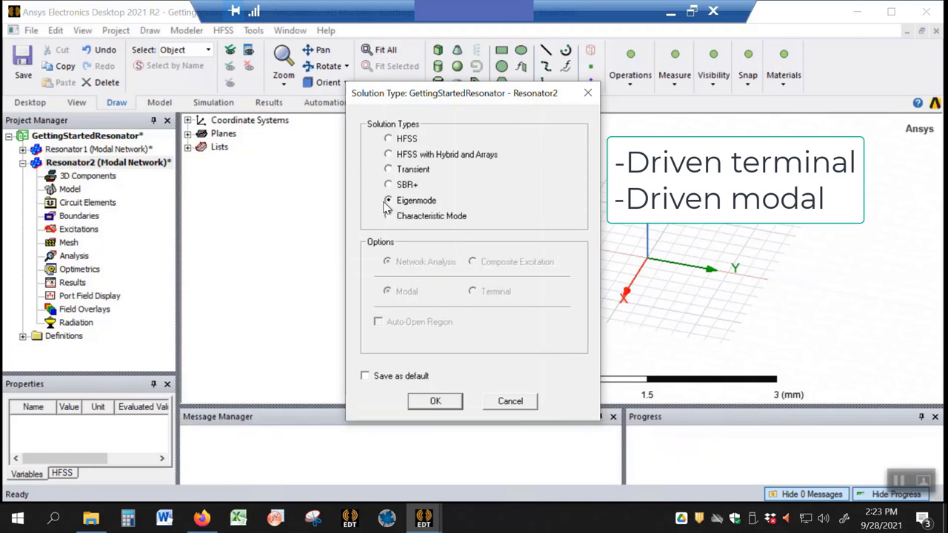
{"action": "left_click", "coordinate": [388, 140]}
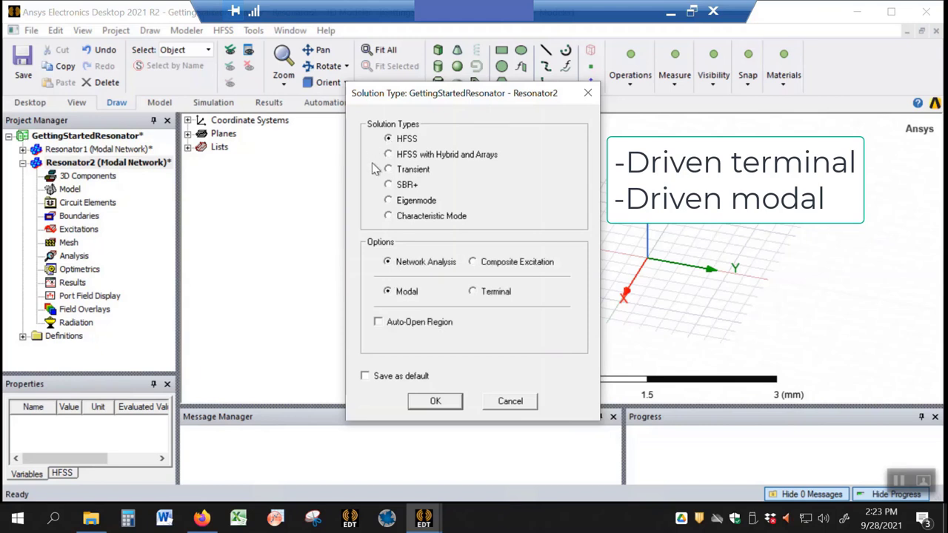
{"action": "left_click", "coordinate": [435, 402]}
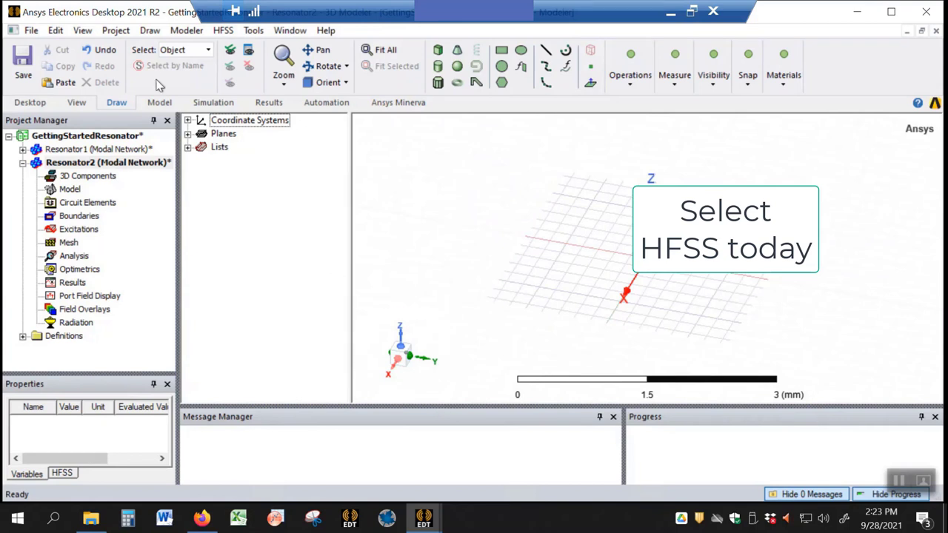
Step: Set the model units to cm without rescaling to the new units
{"action": "left_click", "coordinate": [185, 30]}
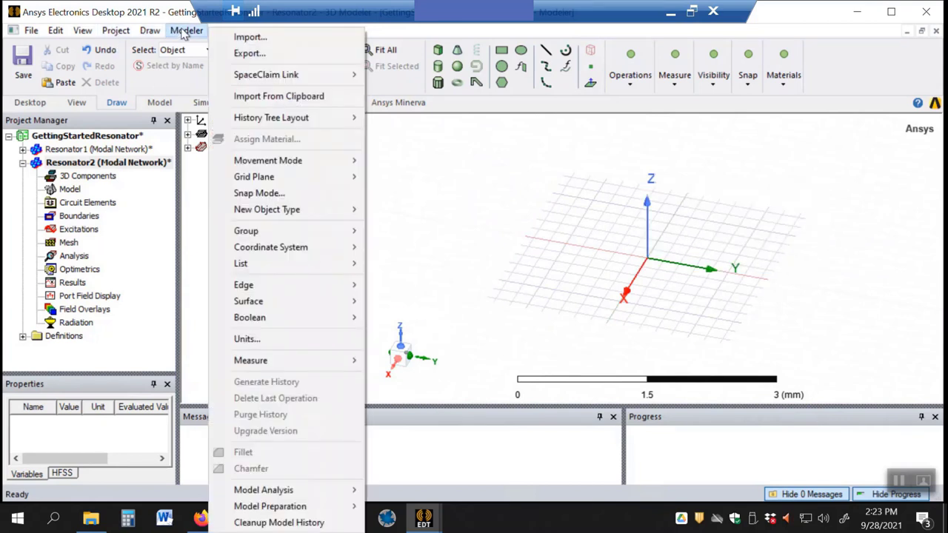
{"action": "left_click", "coordinate": [269, 339]}
{"action": "left_click", "coordinate": [497, 237]}
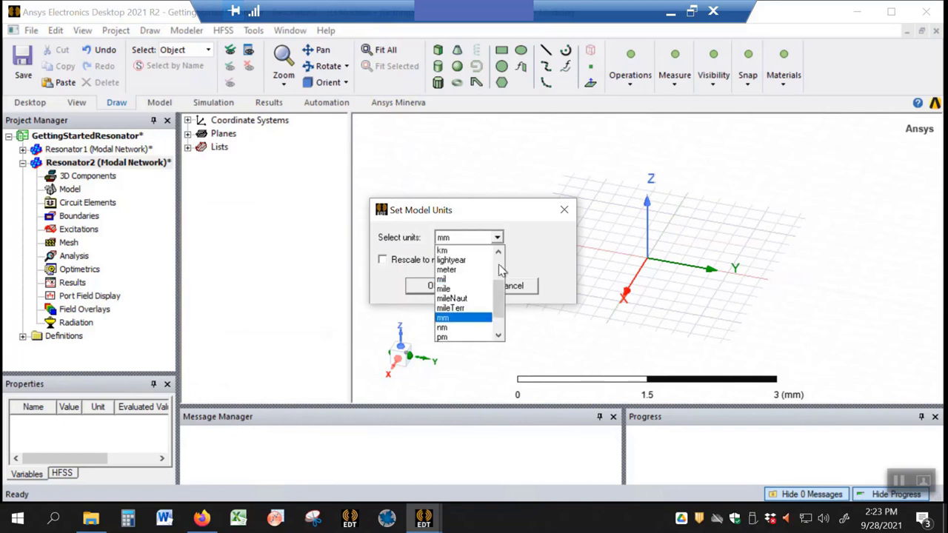
{"action": "scroll", "coordinate": [501, 271], "scroll_direction": "up", "scroll_amount": 2}
{"action": "left_click", "coordinate": [453, 249]}
{"action": "left_click", "coordinate": [430, 286]}
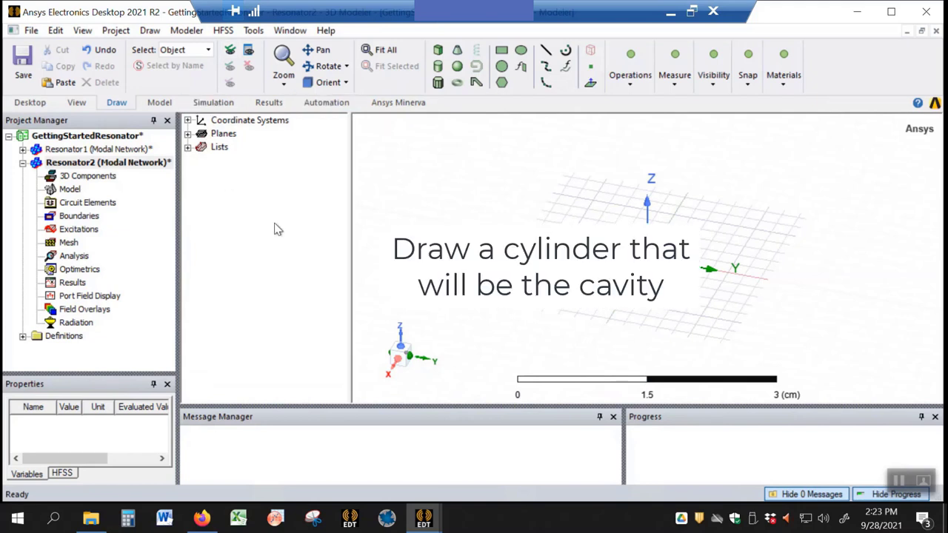
Step: Draw the cavity cylinder with its base centred on the origin, radius about 1 cm and height about 1.6 cm along Z
{"action": "left_click", "coordinate": [150, 30]}
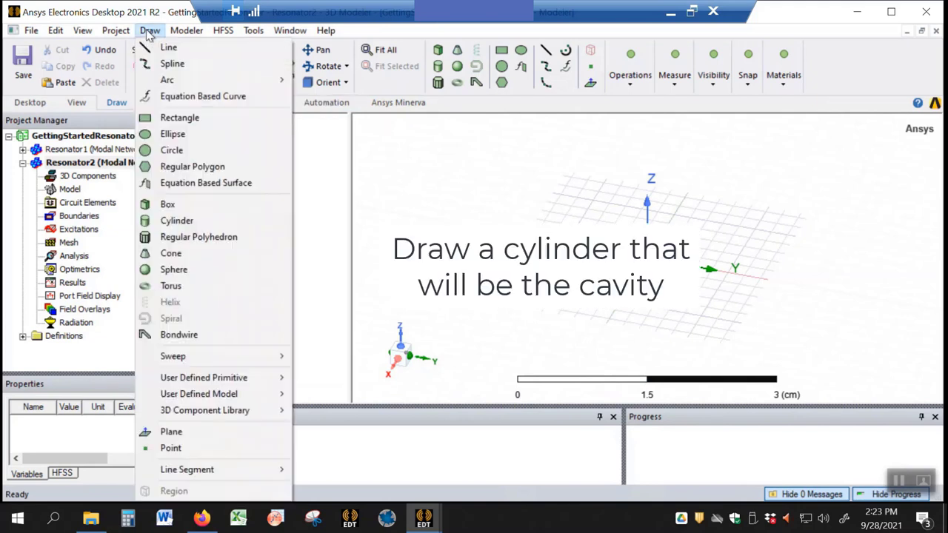
{"action": "left_click", "coordinate": [198, 220]}
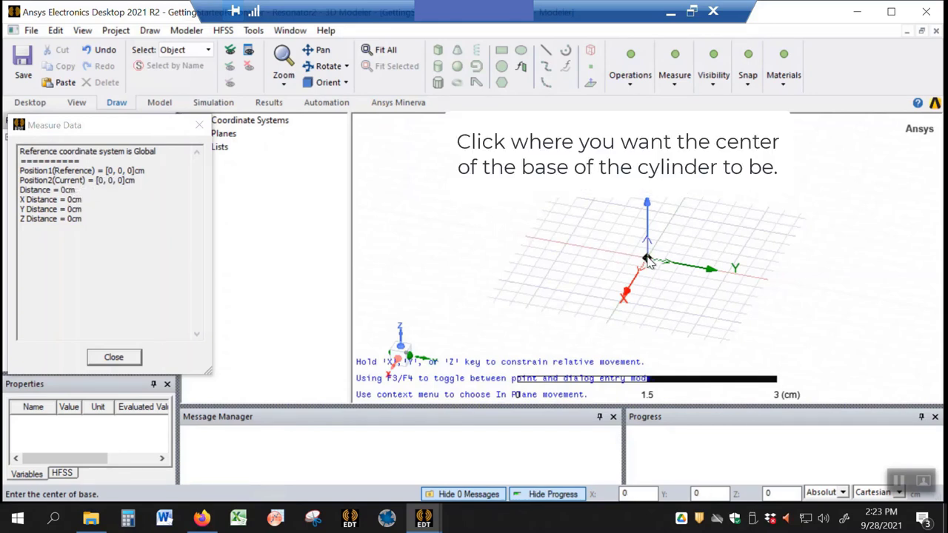
{"action": "left_click", "coordinate": [647, 262]}
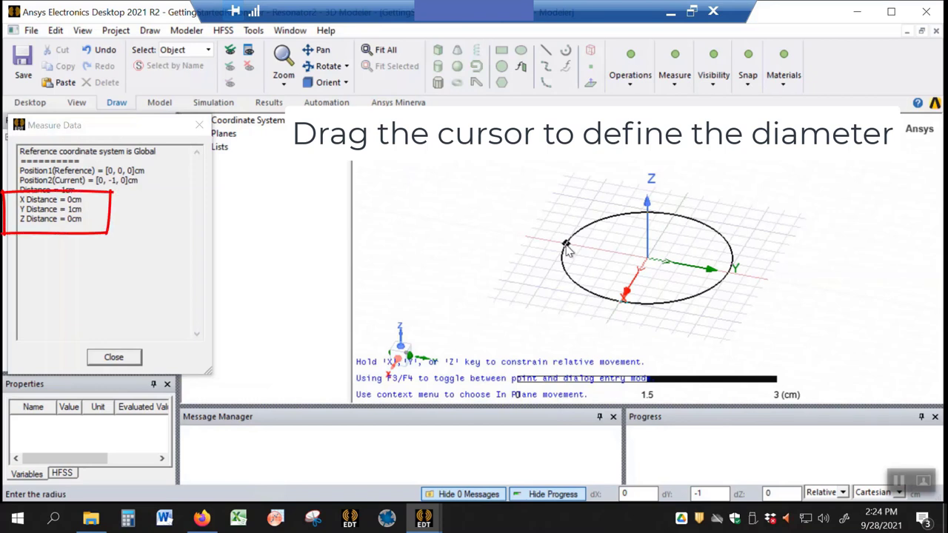
{"action": "left_click", "coordinate": [567, 250]}
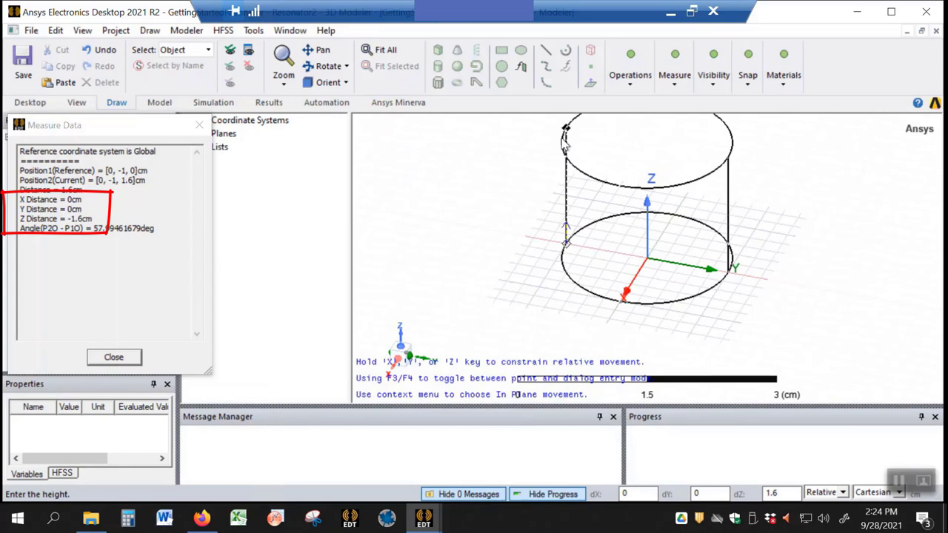
{"action": "left_click", "coordinate": [564, 142]}
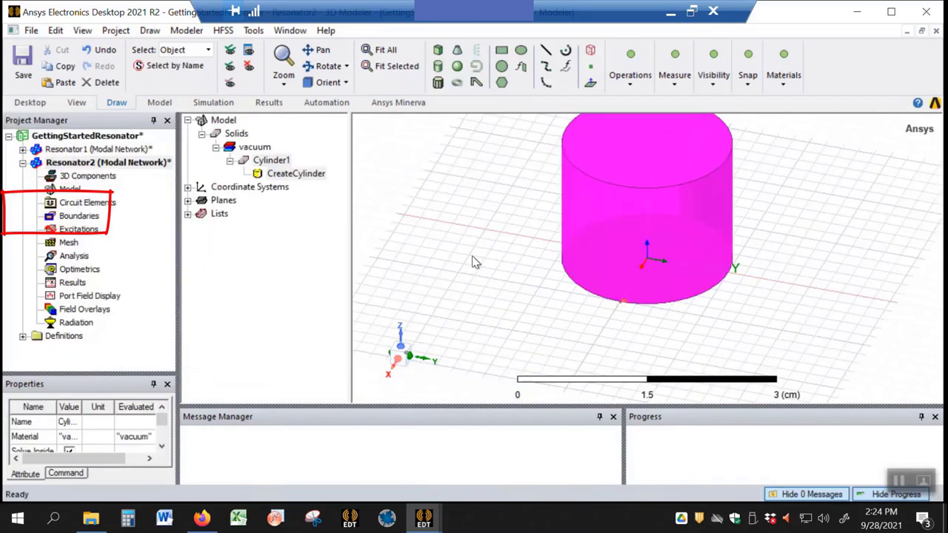
Step: Set the cavity cylinder's height to 8 cm in its creation properties, keeping the Z axis and the radius
{"action": "left_click", "coordinate": [293, 175]}
{"action": "double_click", "coordinate": [292, 178]}
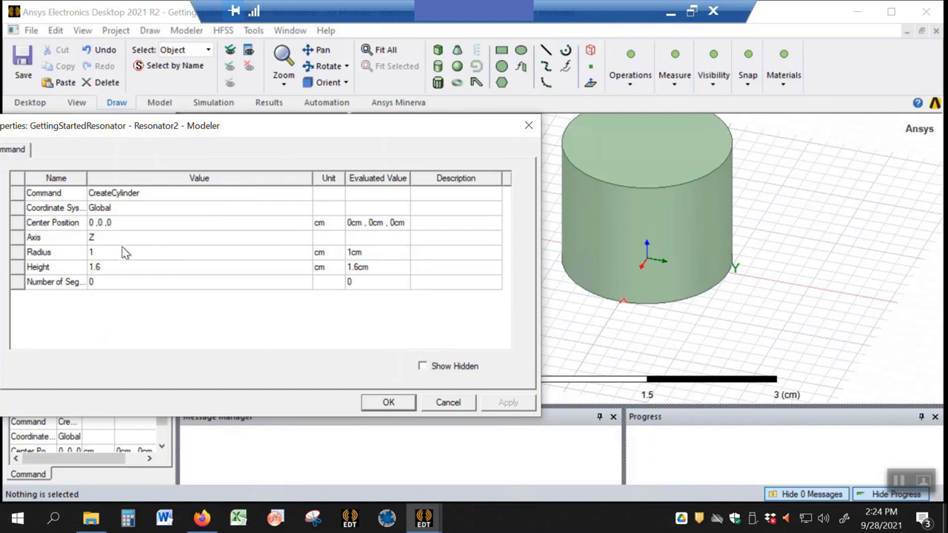
{"action": "left_click", "coordinate": [101, 240]}
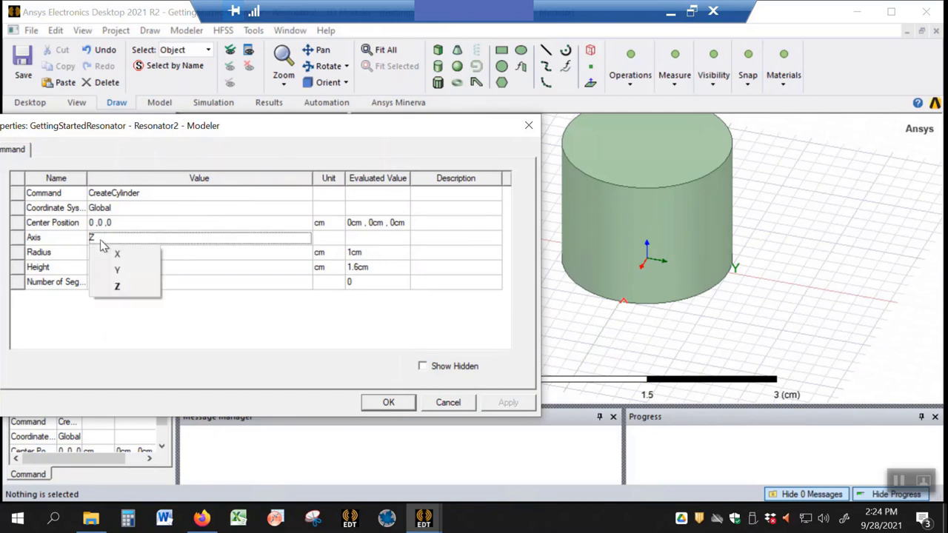
{"action": "left_click", "coordinate": [180, 253]}
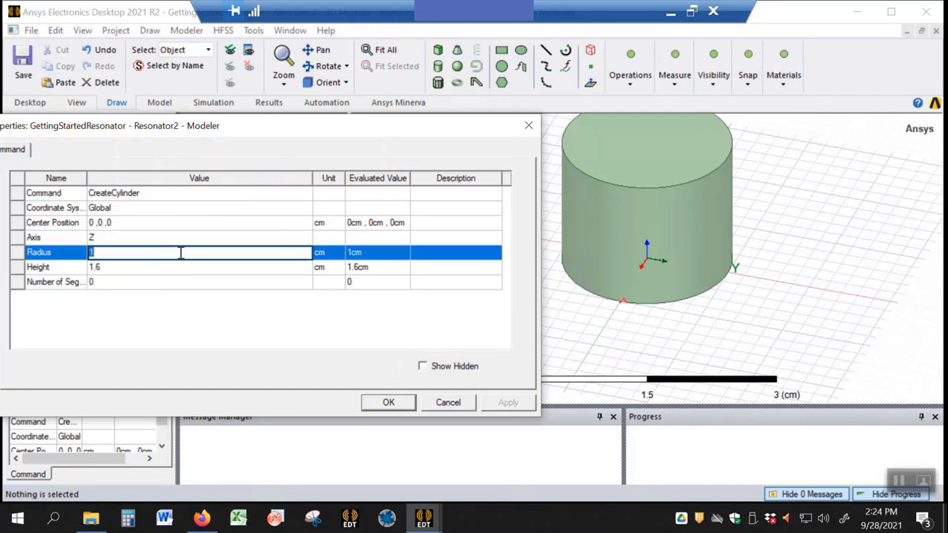
{"action": "left_click", "coordinate": [142, 269]}
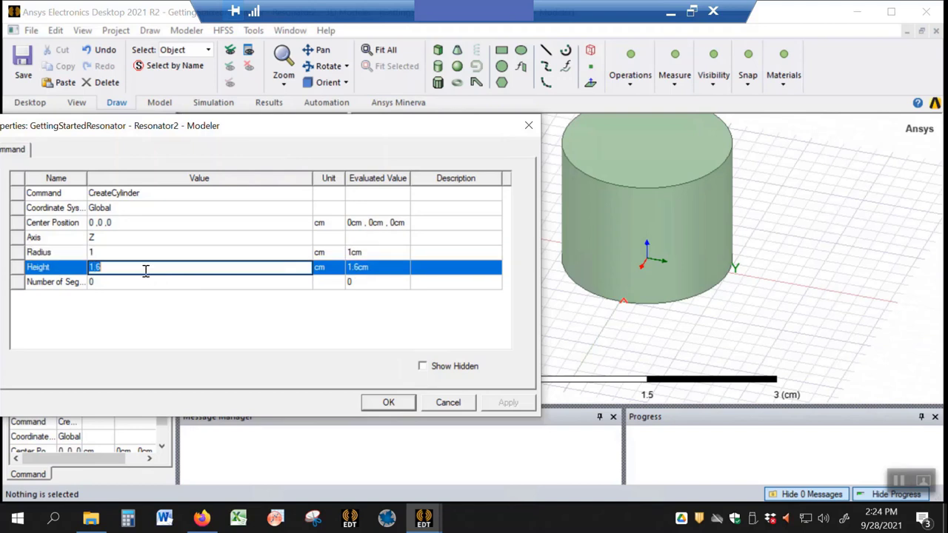
{"action": "type", "text": "8"}
Step: Lower the cavity cylinder's center position along Z so its length is centred on the origin, and fit it in the view
{"action": "left_click", "coordinate": [115, 222]}
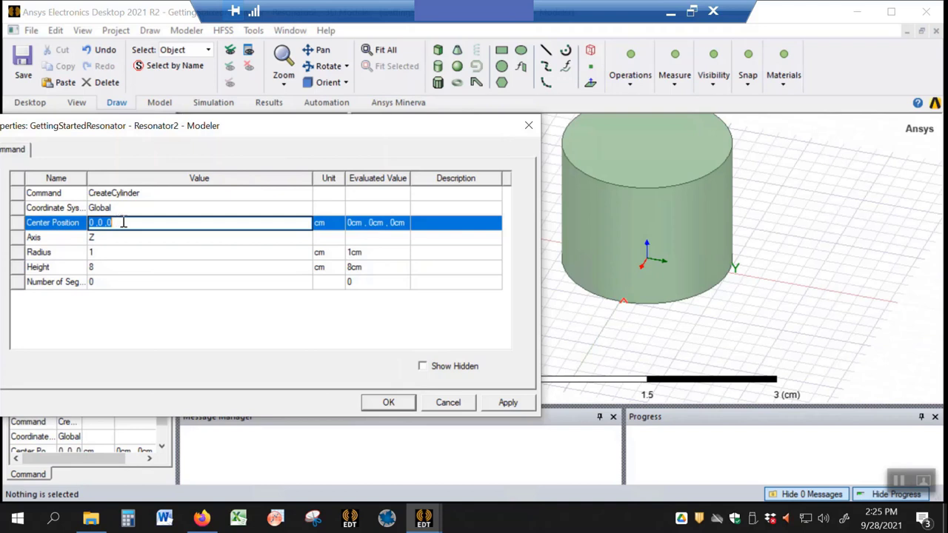
{"action": "left_click", "coordinate": [123, 222]}
{"action": "key", "text": "BackSpace"}
{"action": "left_click", "coordinate": [388, 402]}
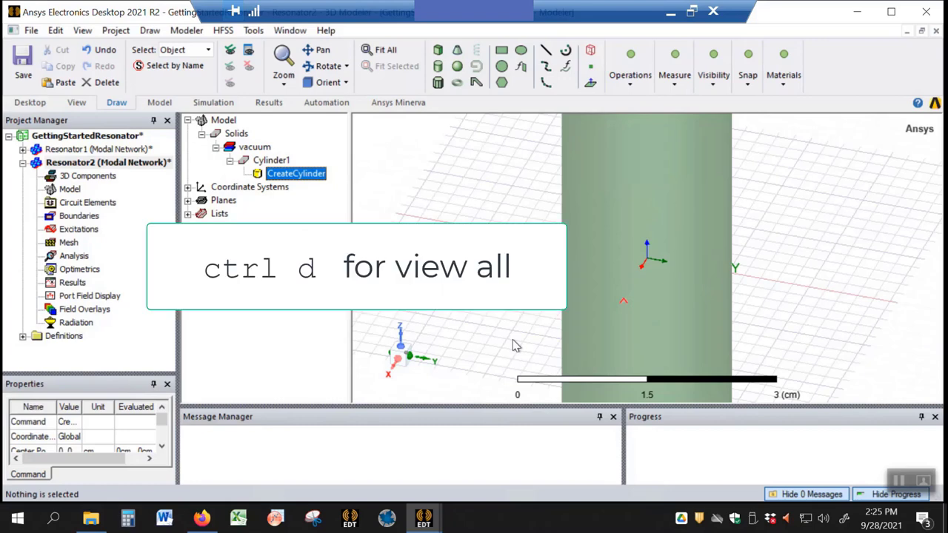
{"action": "key", "text": "ctrl+d"}
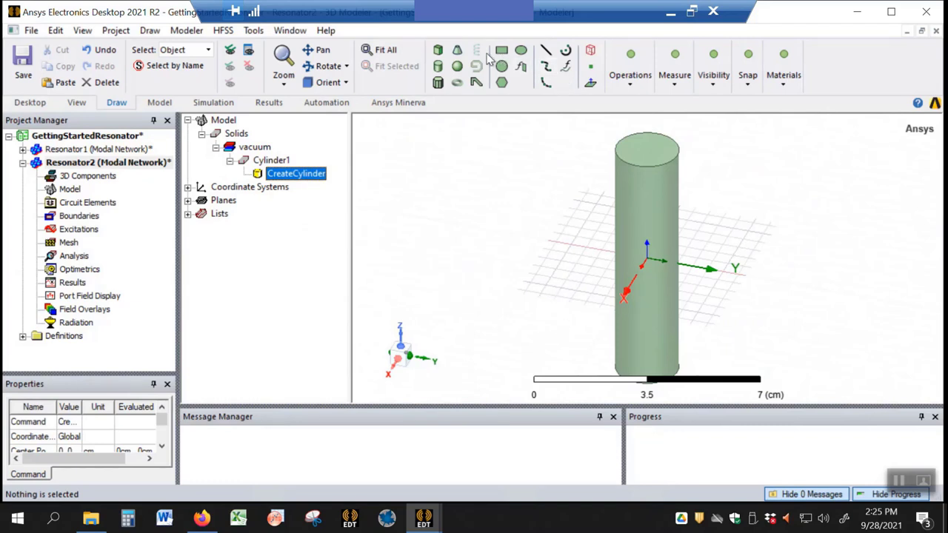
Step: Draw a second cylinder inside the cavity, based at the origin, with radius about 0.5 cm and height about 4.5 cm along Z
{"action": "left_click", "coordinate": [438, 66]}
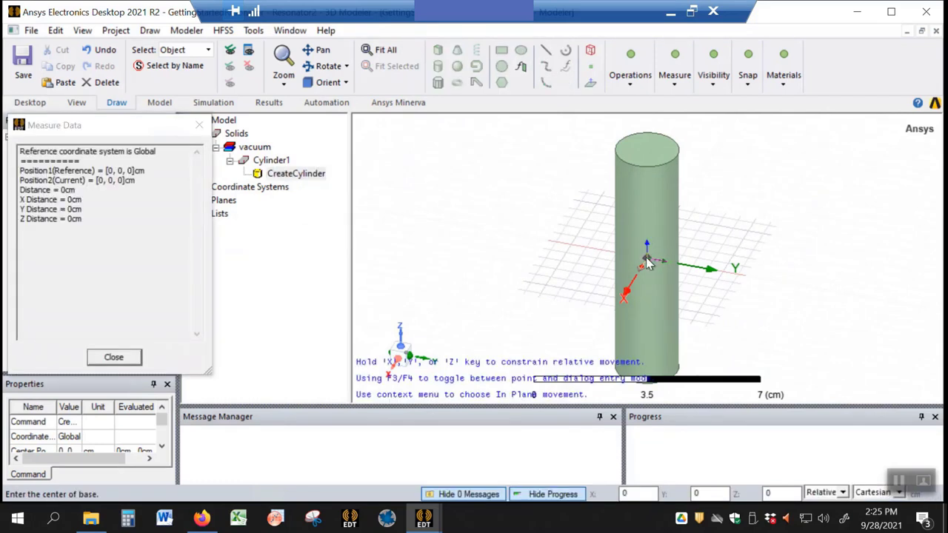
{"action": "left_click", "coordinate": [647, 261]}
{"action": "left_click", "coordinate": [635, 257]}
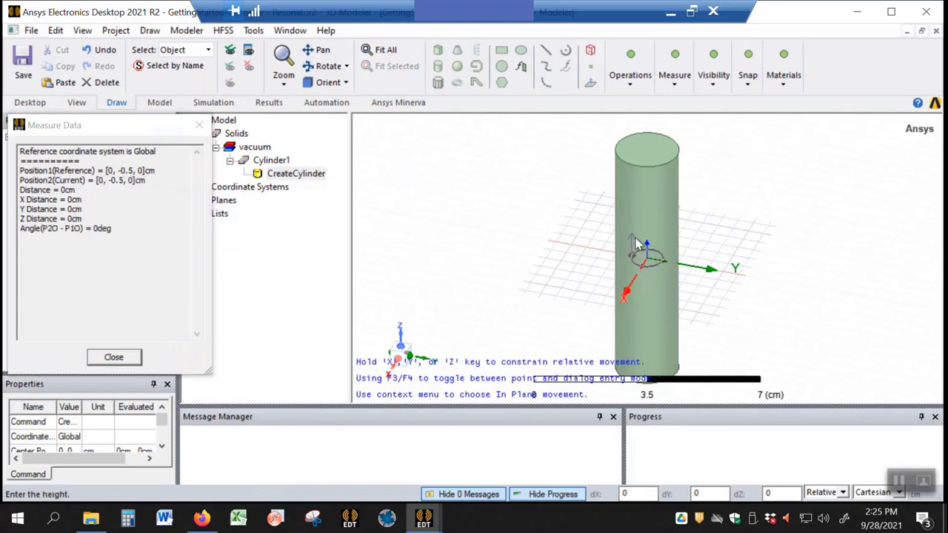
{"action": "left_click", "coordinate": [634, 133]}
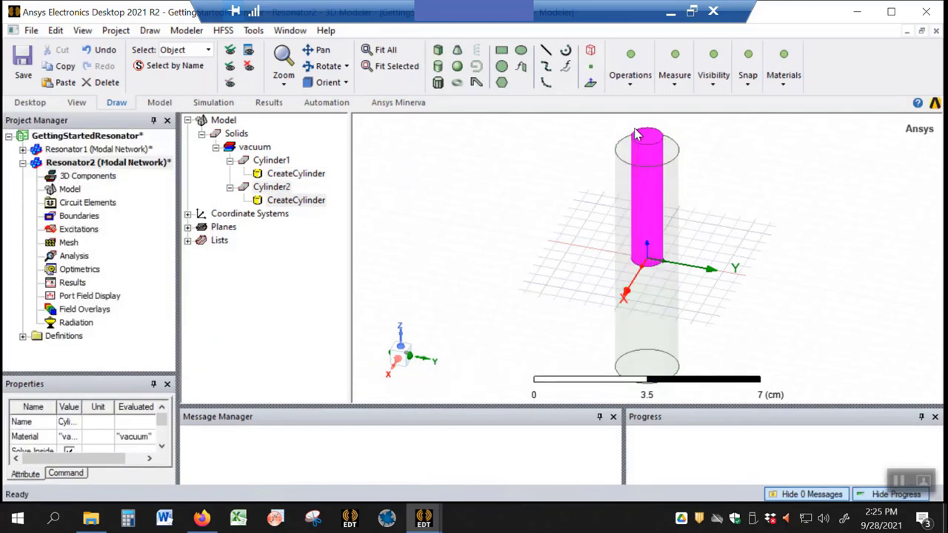
Step: Set the inner cylinder's radius to 0.2 cm and its height to 6 cm in its creation properties
{"action": "double_click", "coordinate": [311, 203]}
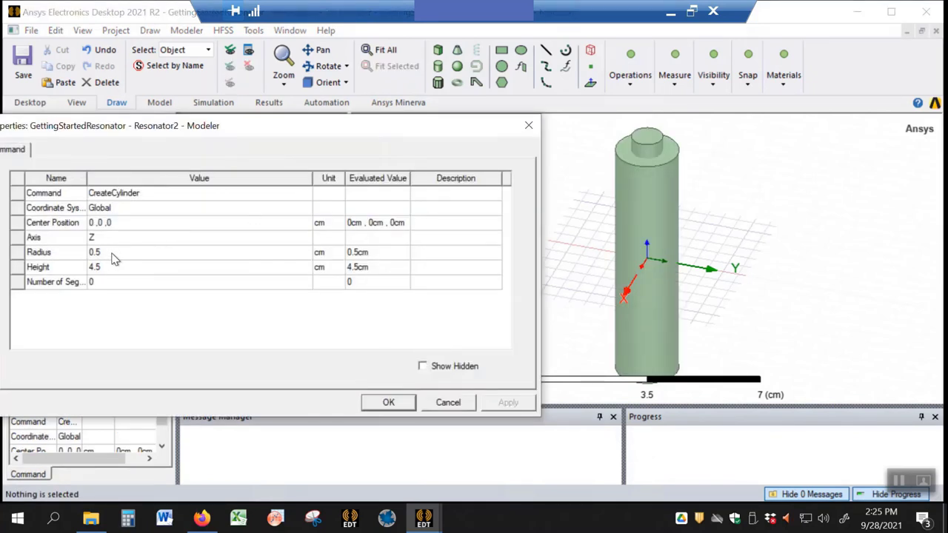
{"action": "double_click", "coordinate": [112, 253]}
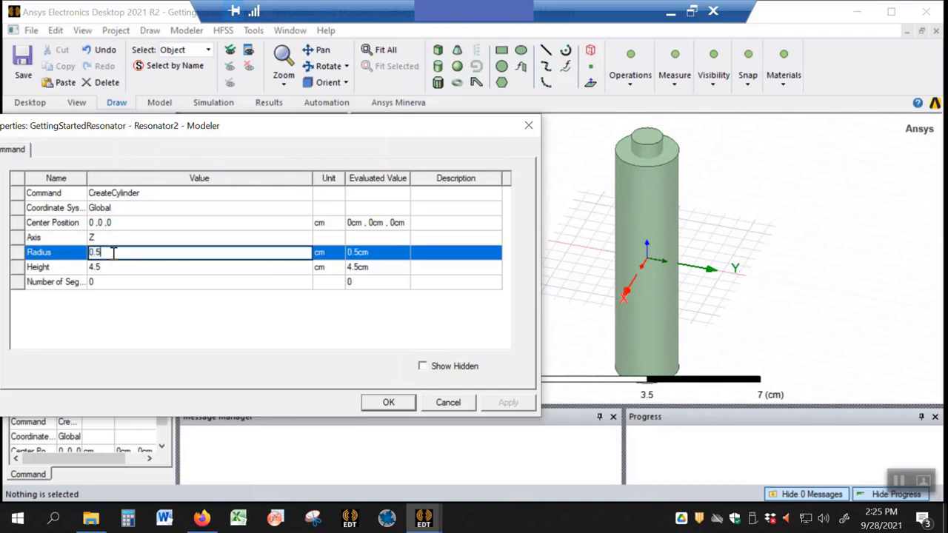
{"action": "type", "text": "2"}
{"action": "left_click", "coordinate": [101, 268]}
{"action": "left_click", "coordinate": [107, 268]}
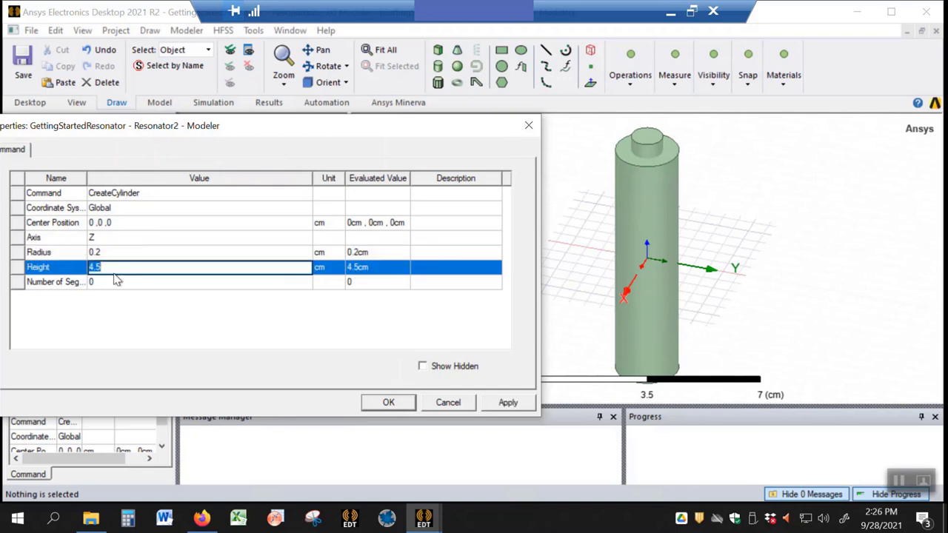
{"action": "type", "text": "6"}
Step: Set the inner cylinder's center position to 0, 0, -3 cm and select it to check its placement
{"action": "left_click", "coordinate": [118, 223]}
{"action": "left_click", "coordinate": [117, 222]}
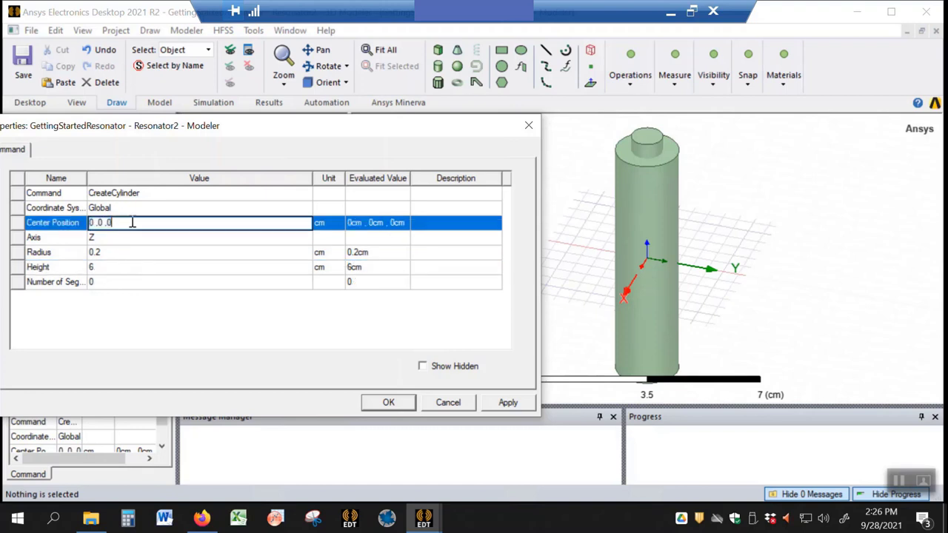
{"action": "type", "text": "-3"}
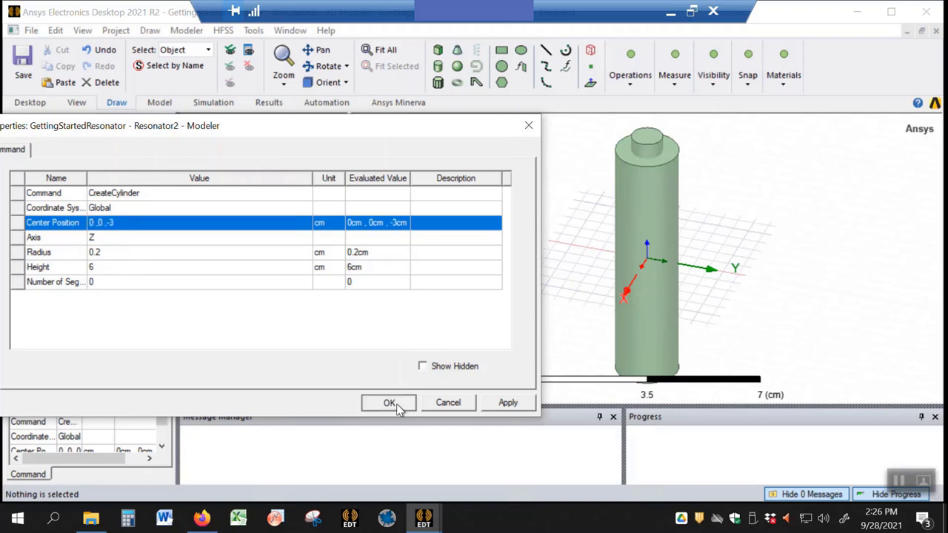
{"action": "left_click", "coordinate": [388, 402]}
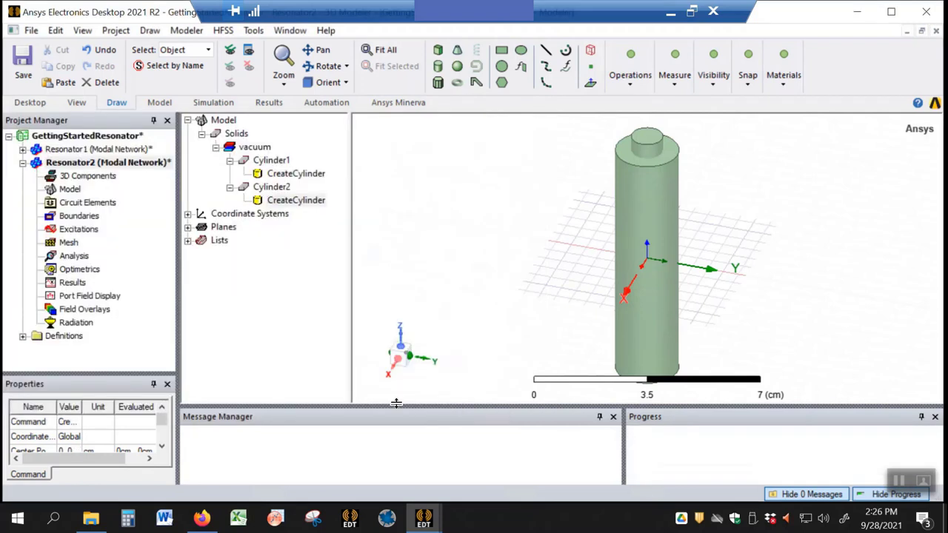
{"action": "left_click", "coordinate": [283, 189]}
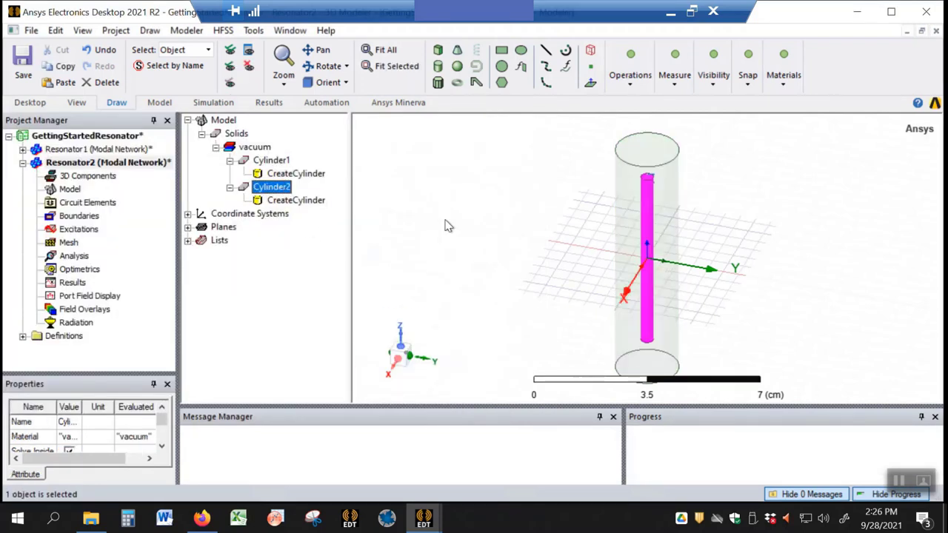
Step: Rename the outer cylinder as Housing and keep vacuum as its material
{"action": "double_click", "coordinate": [278, 163]}
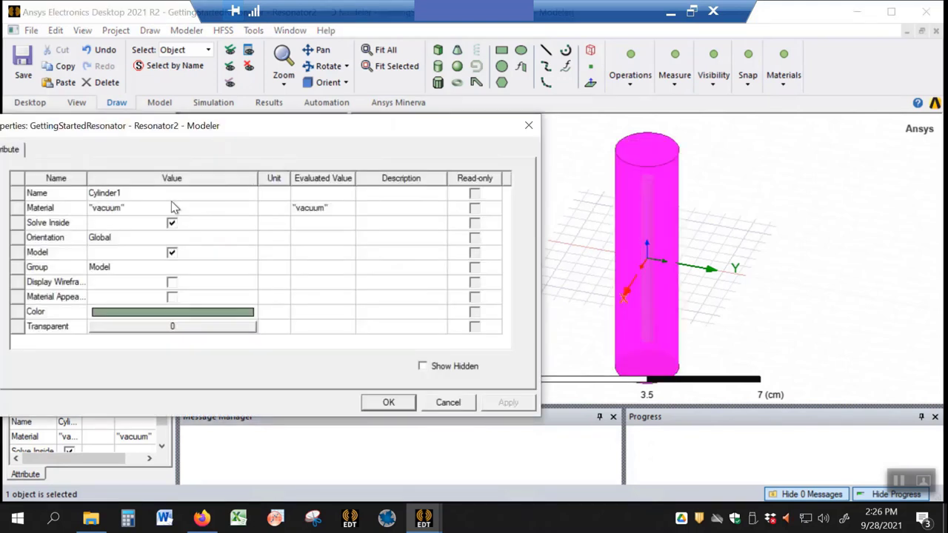
{"action": "left_click", "coordinate": [90, 192]}
{"action": "key", "text": "BackSpace"}
{"action": "type", "text": "Hou"}
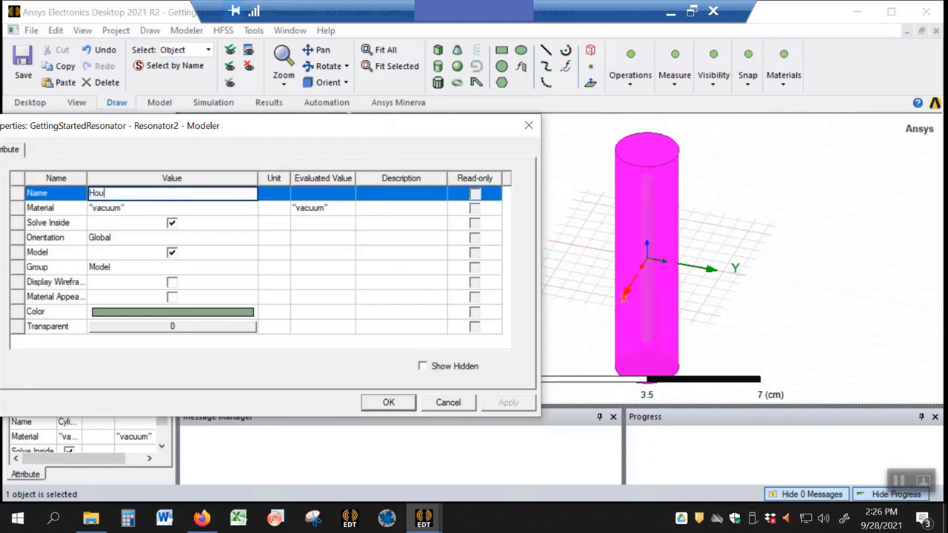
{"action": "type", "text": "sing"}
{"action": "left_click", "coordinate": [131, 207]}
{"action": "left_click", "coordinate": [140, 210]}
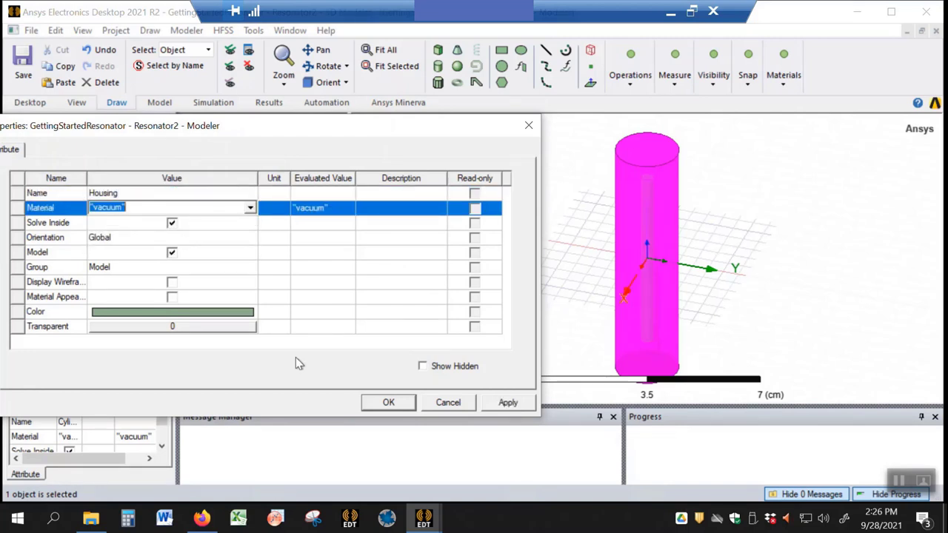
{"action": "left_click", "coordinate": [388, 402]}
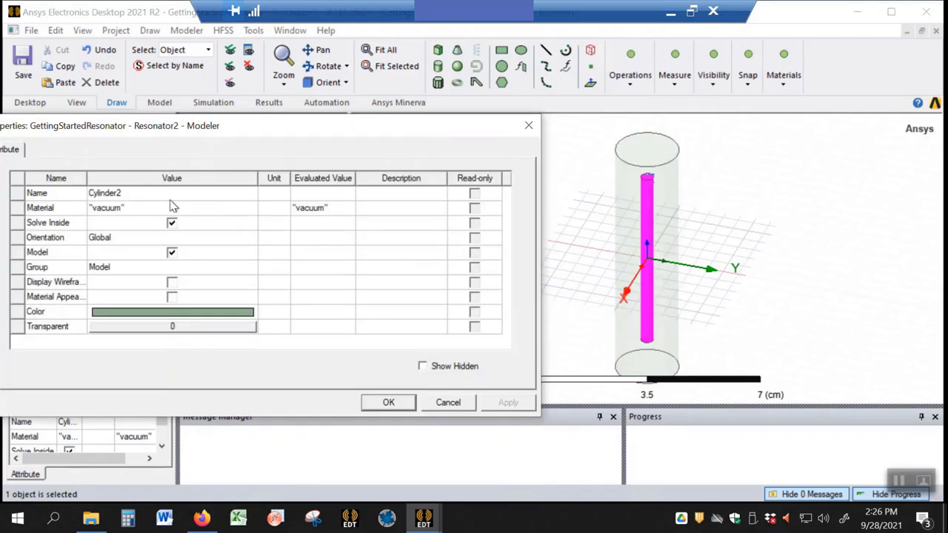
Step: Rename the inner cylinder as Resonator and assign it copper from the system material library
{"action": "left_click", "coordinate": [169, 194]}
{"action": "type", "text": "Resonator"}
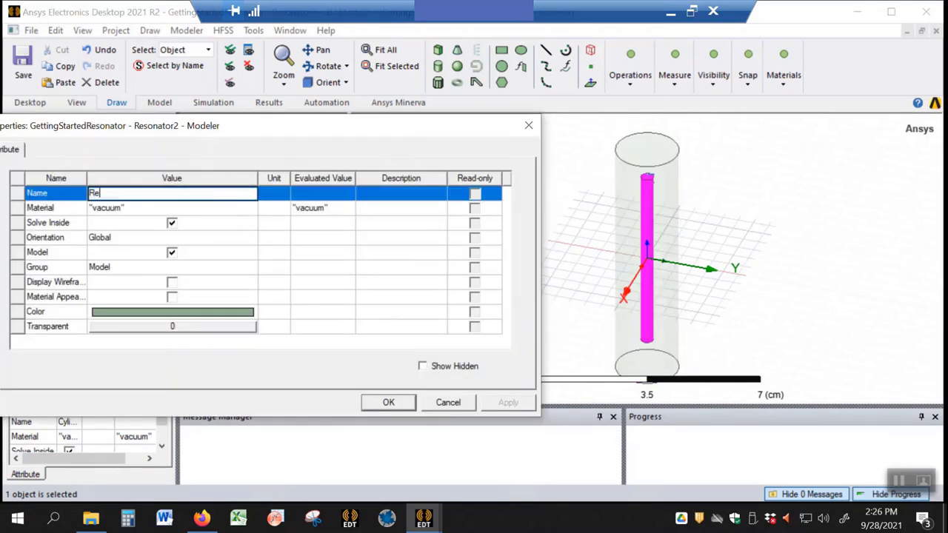
{"action": "left_click", "coordinate": [127, 210]}
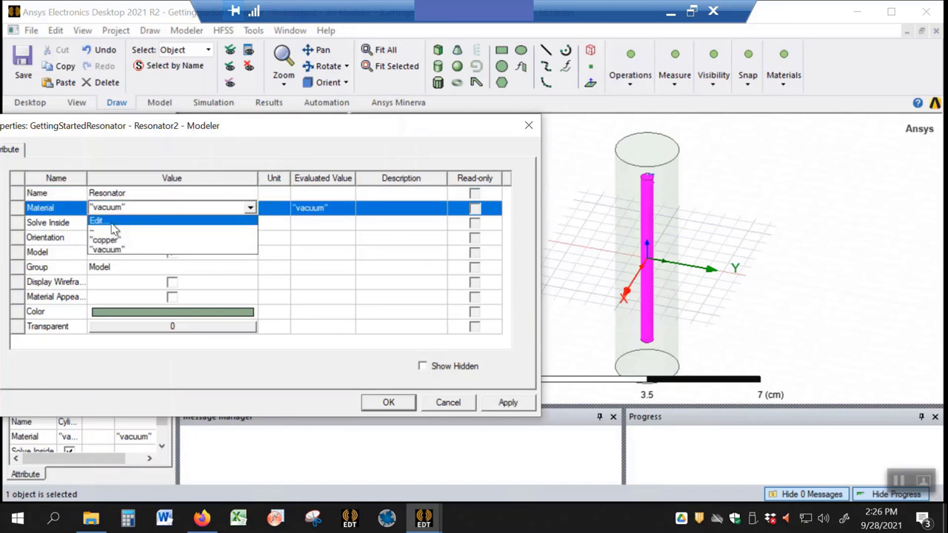
{"action": "left_click", "coordinate": [112, 224]}
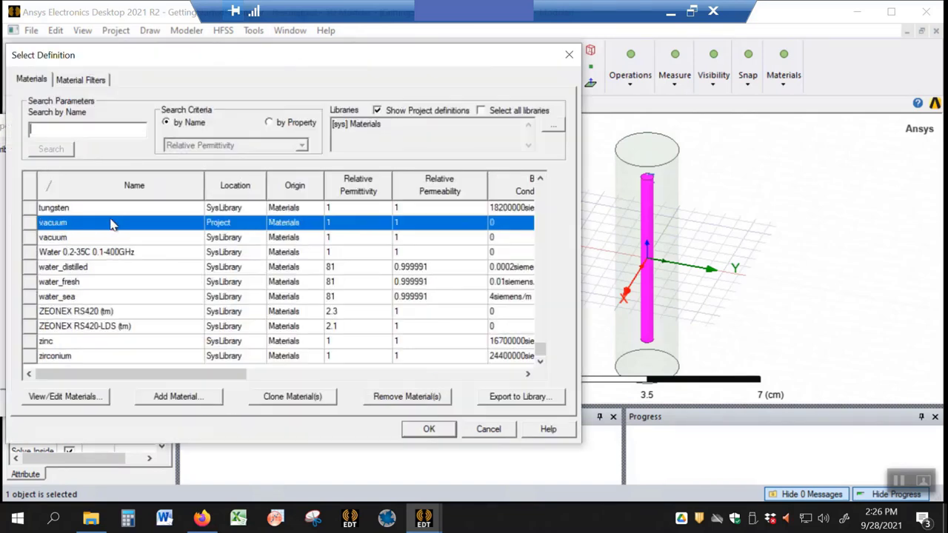
{"action": "type", "text": "copper"}
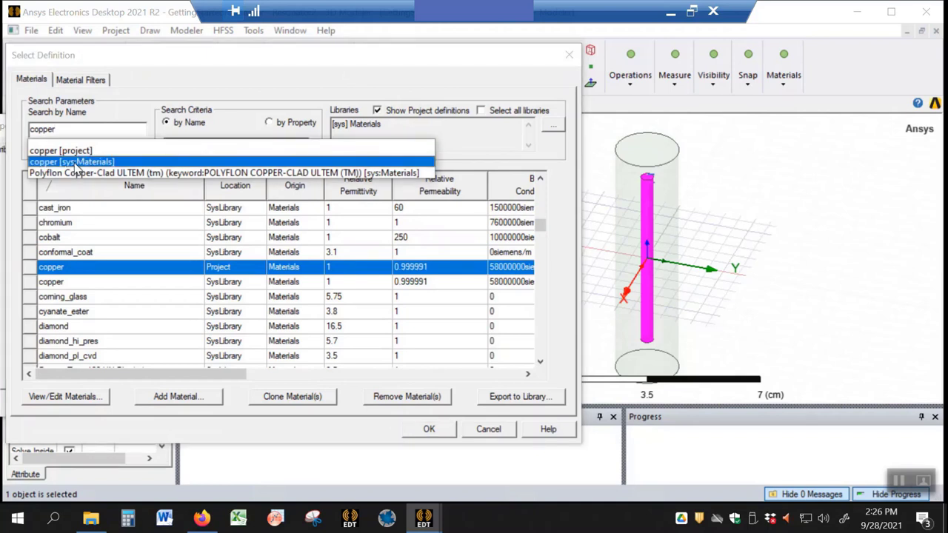
{"action": "left_click", "coordinate": [75, 163]}
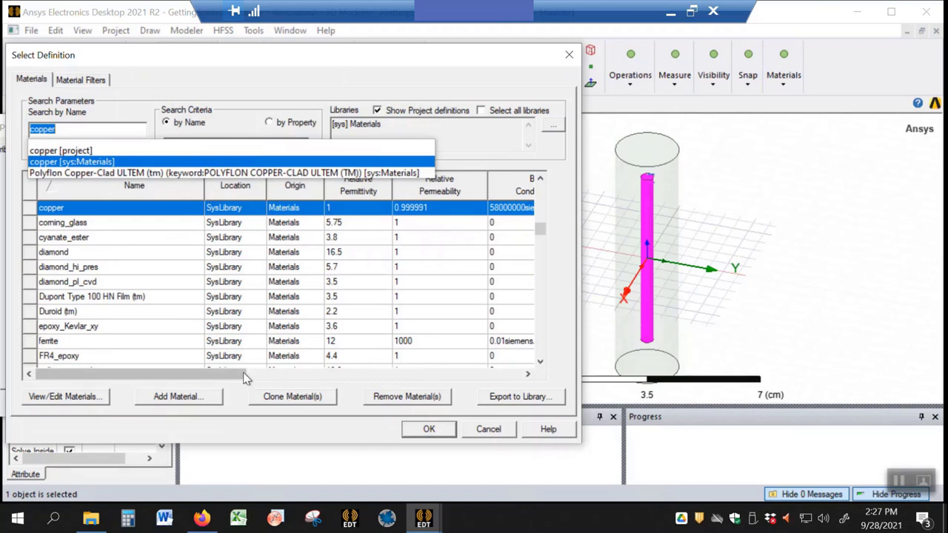
{"action": "left_click_drag", "start_coordinate": [207, 374], "coordinate": [316, 374]}
{"action": "scroll", "coordinate": [279, 222], "scroll_direction": "up", "scroll_amount": 1}
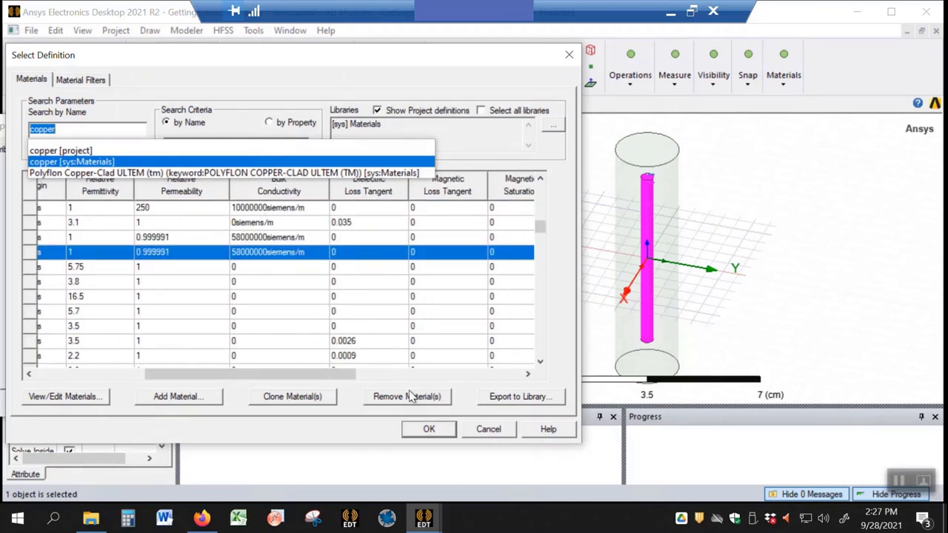
{"action": "left_click", "coordinate": [428, 428]}
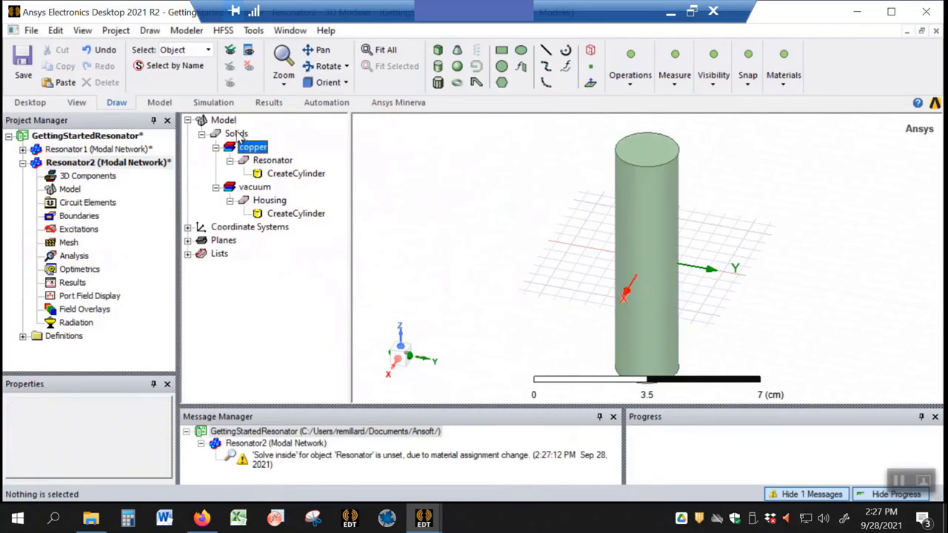
{"action": "left_click", "coordinate": [272, 162]}
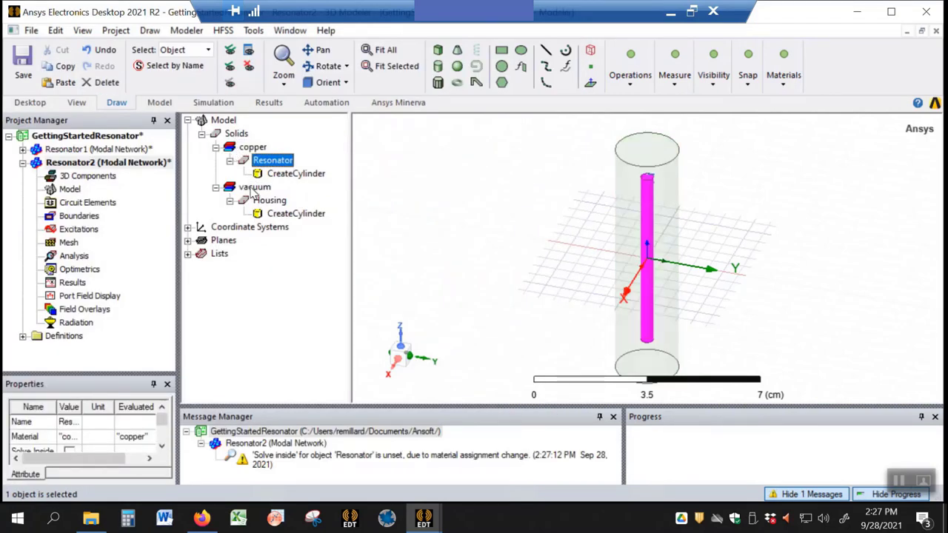
{"action": "left_click", "coordinate": [254, 188]}
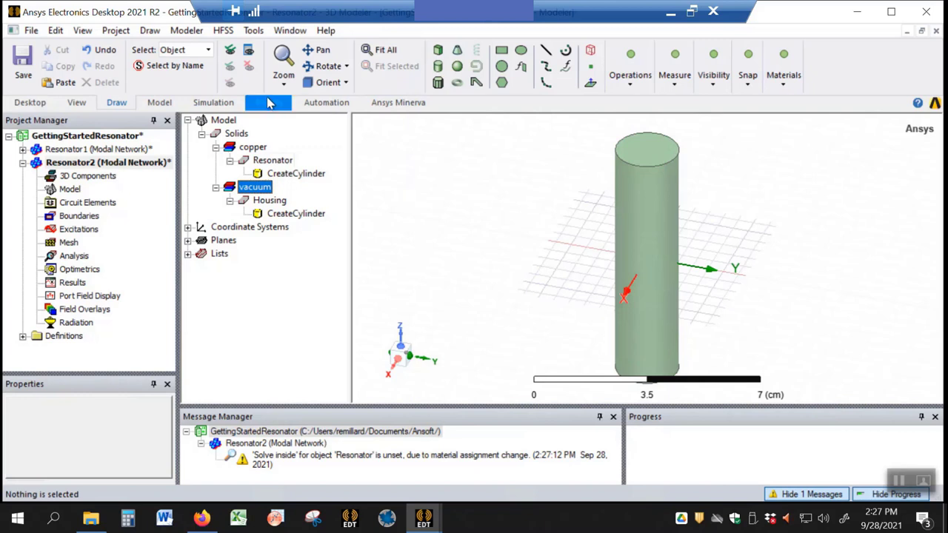
Step: Draw a third cylinder beside the housing, based at -1.5, -2.5, 0 cm, with radius about 0.7 cm and height about 3 cm along Z
{"action": "left_click", "coordinate": [438, 68]}
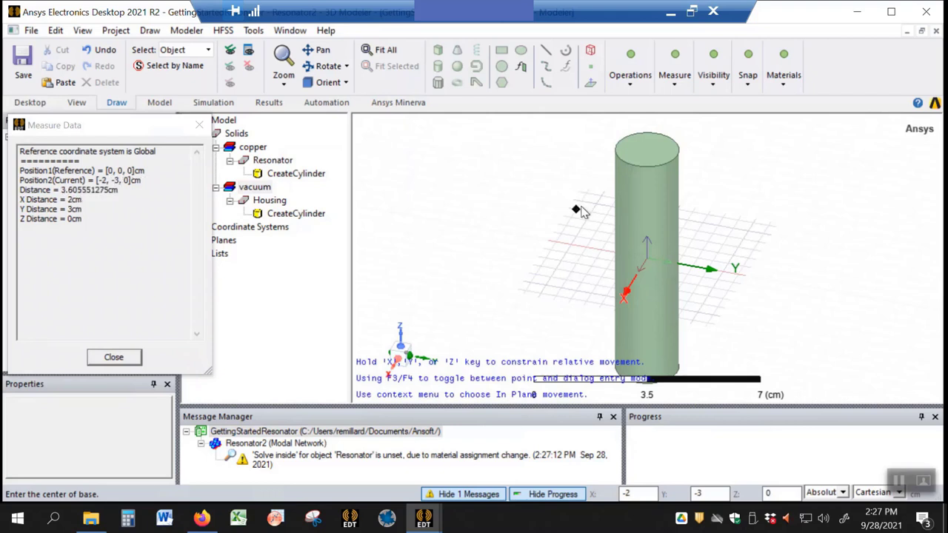
{"action": "left_click", "coordinate": [587, 223]}
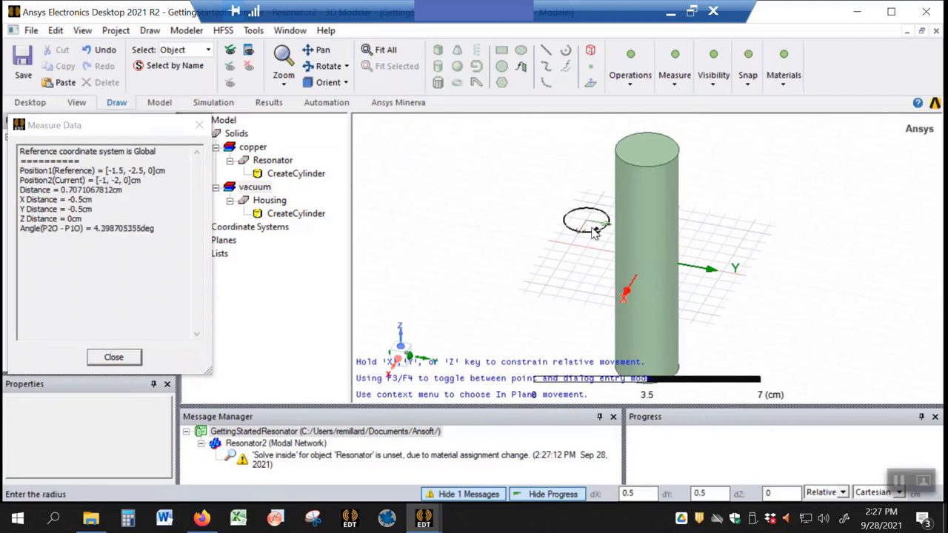
{"action": "left_click", "coordinate": [608, 223]}
{"action": "left_click", "coordinate": [581, 137]}
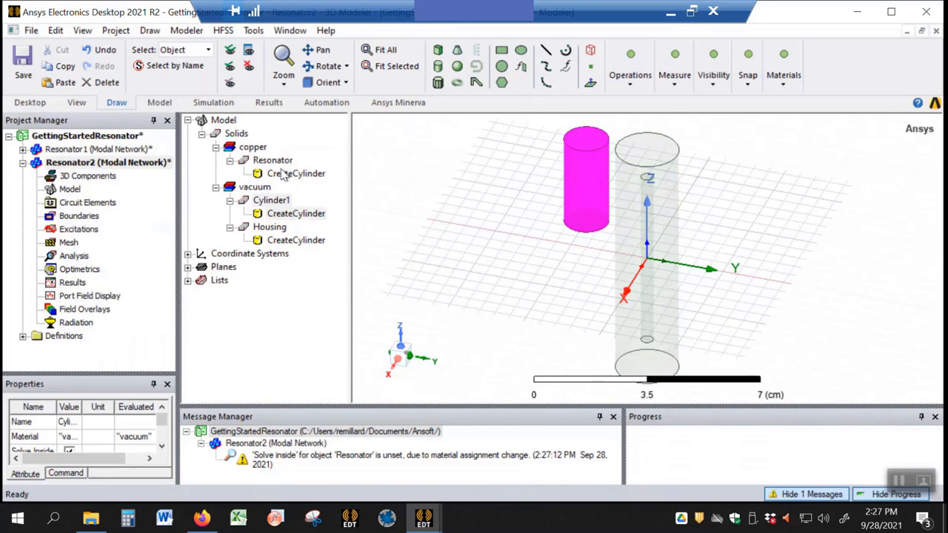
Step: Set the third cylinder's center position to 0, -1, 3 cm and its axis to Y
{"action": "double_click", "coordinate": [287, 214]}
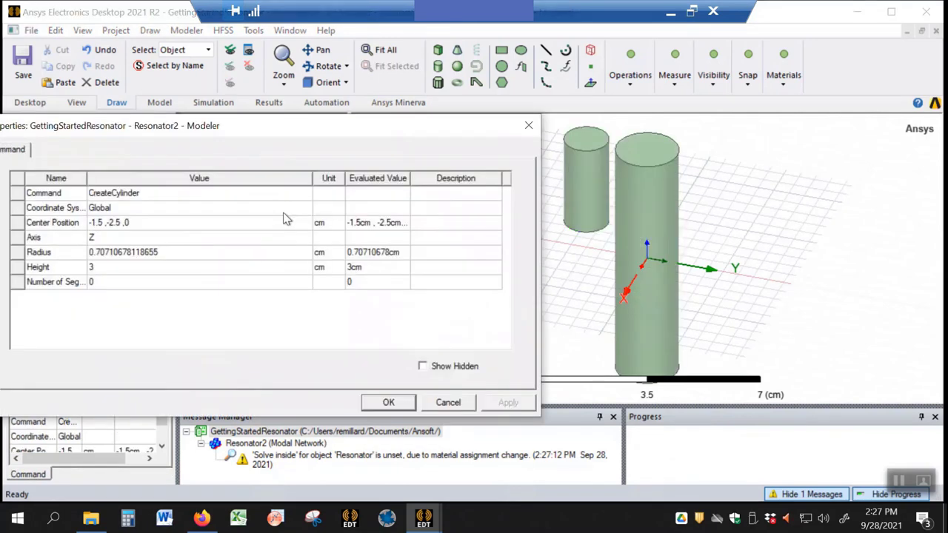
{"action": "left_click", "coordinate": [132, 222]}
{"action": "left_click", "coordinate": [137, 221]}
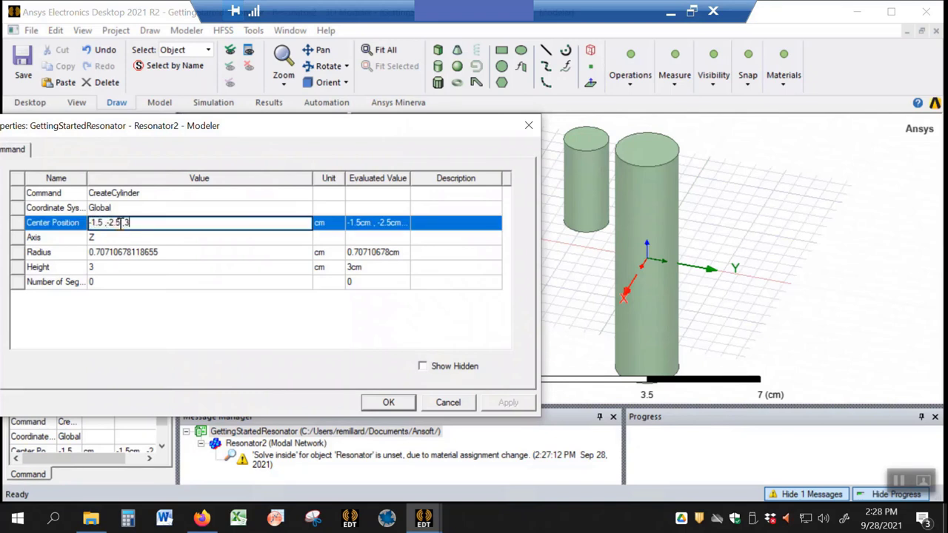
{"action": "key", "text": "BackSpace"}
{"action": "key", "text": "BackSpace"}
{"action": "key", "text": "BackSpace"}
{"action": "type", "text": "1"}
{"action": "left_click_drag", "start_coordinate": [103, 224], "coordinate": [89, 223]}
{"action": "type", "text": "0"}
{"action": "left_click", "coordinate": [118, 239]}
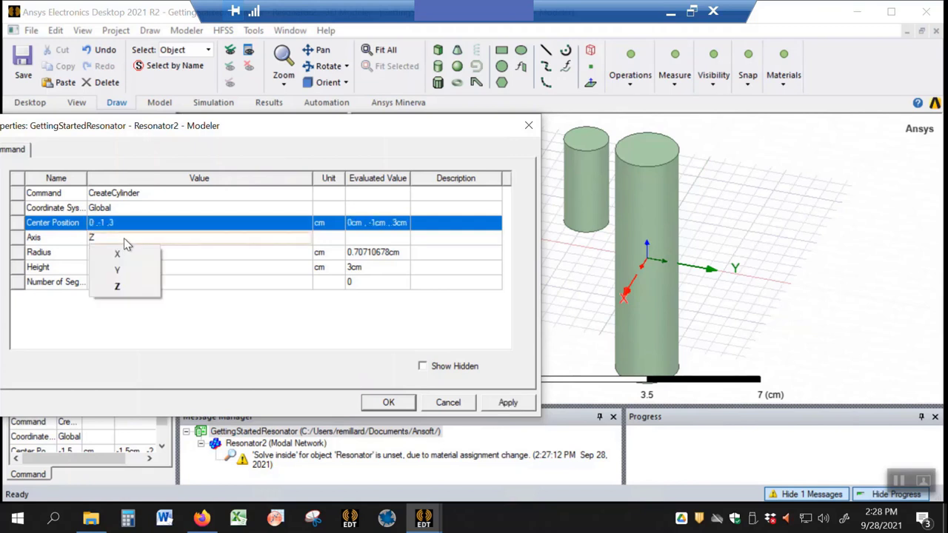
{"action": "left_click", "coordinate": [125, 272]}
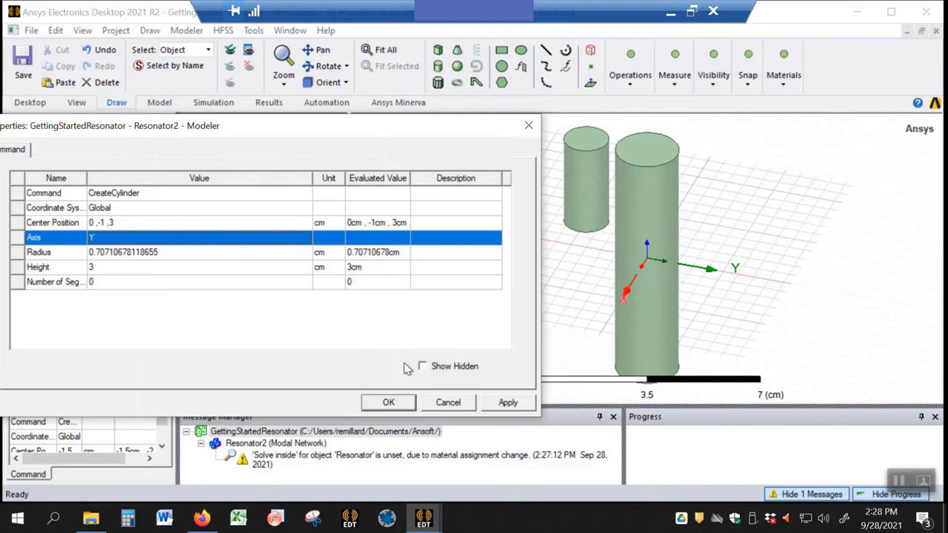
Step: Set the third cylinder's radius to 0.15 cm and its height to 1 cm, and apply the changes
{"action": "left_click", "coordinate": [199, 255]}
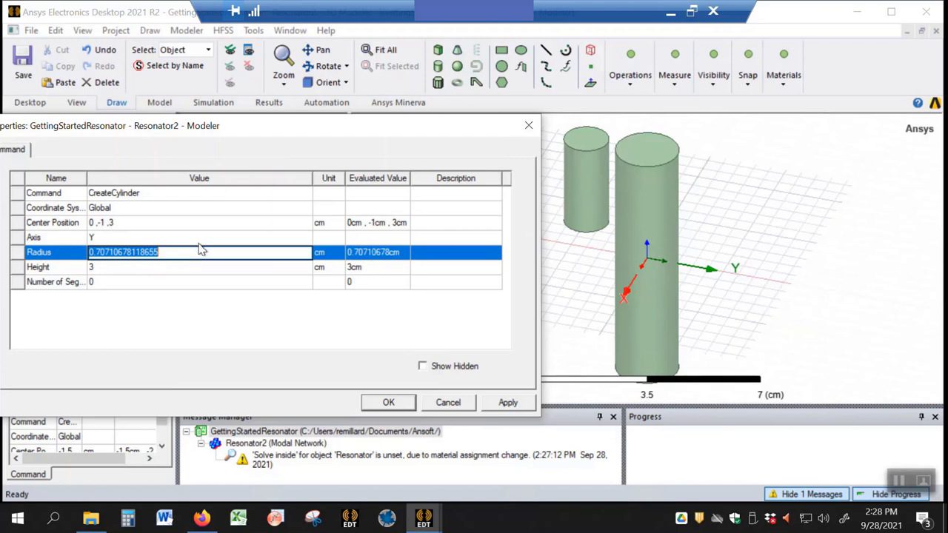
{"action": "type", "text": "1"}
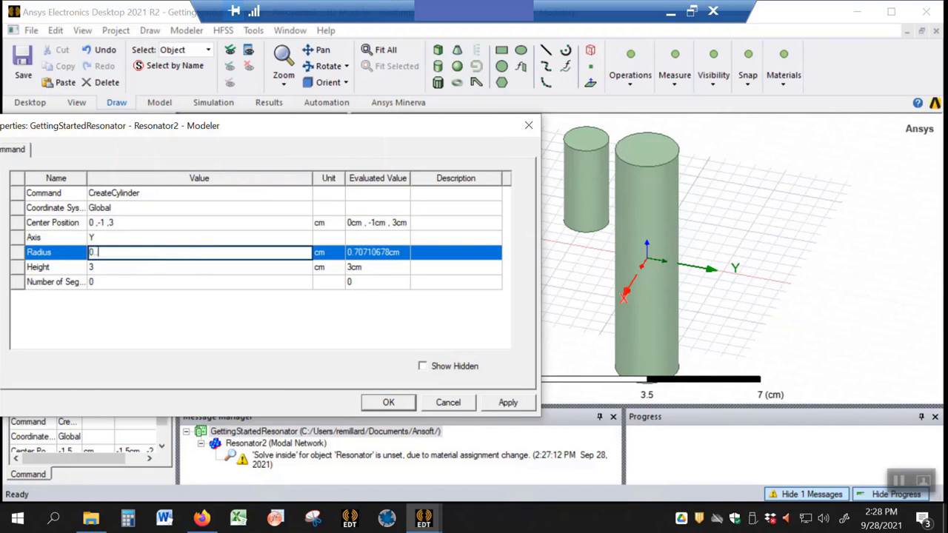
{"action": "type", "text": "5"}
{"action": "left_click", "coordinate": [225, 268]}
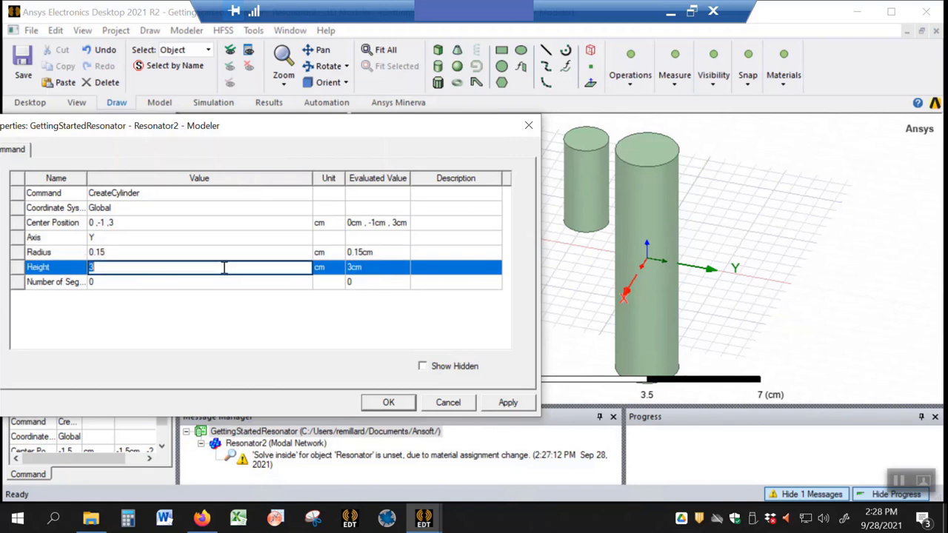
{"action": "type", "text": "1"}
{"action": "left_click", "coordinate": [388, 402]}
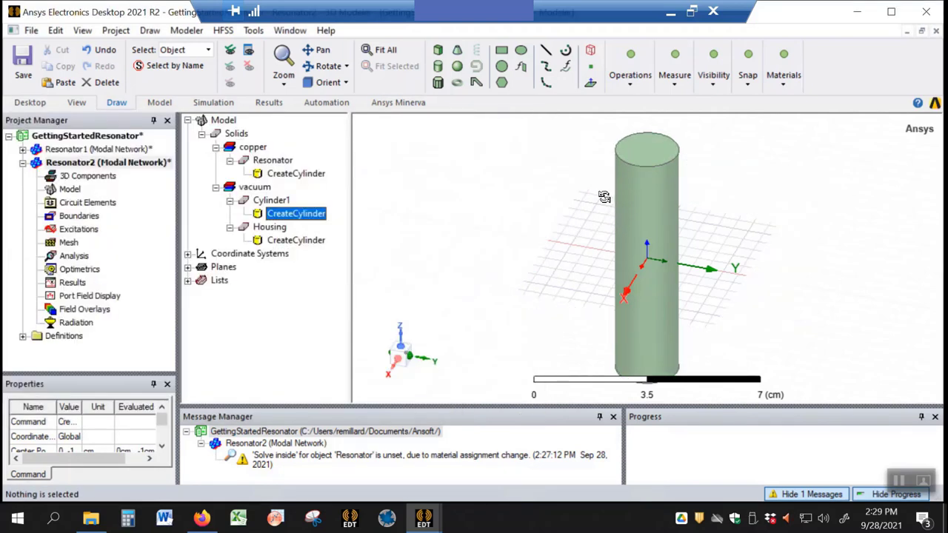
Step: Examine the small Y-axis cylinder inside the housing from above and review its creation properties without changing them
{"action": "left_click_drag", "start_coordinate": [606, 193], "coordinate": [542, 267]}
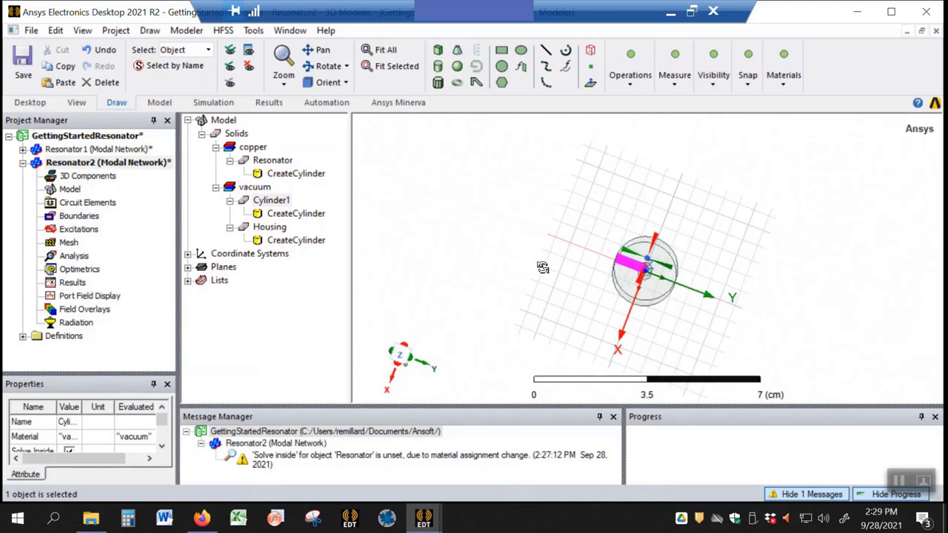
{"action": "double_click", "coordinate": [296, 213]}
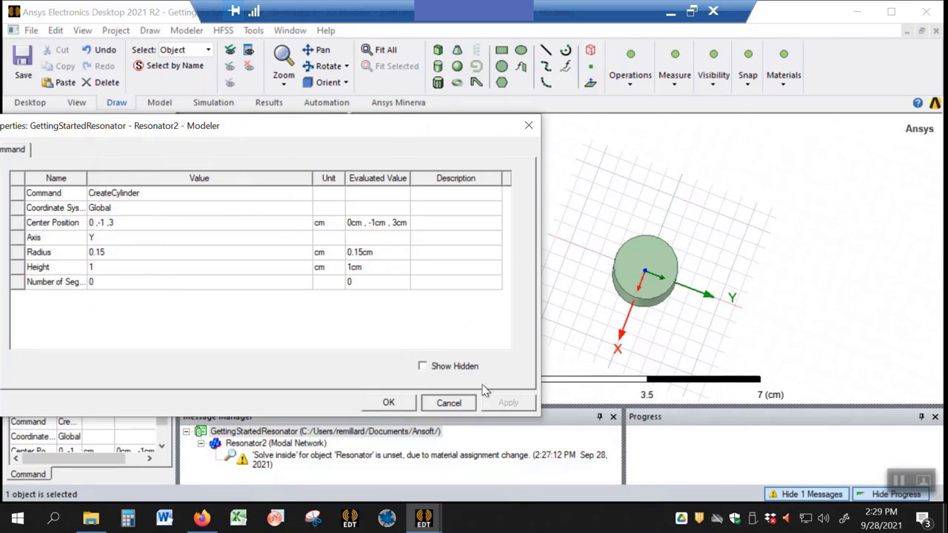
{"action": "left_click", "coordinate": [452, 403]}
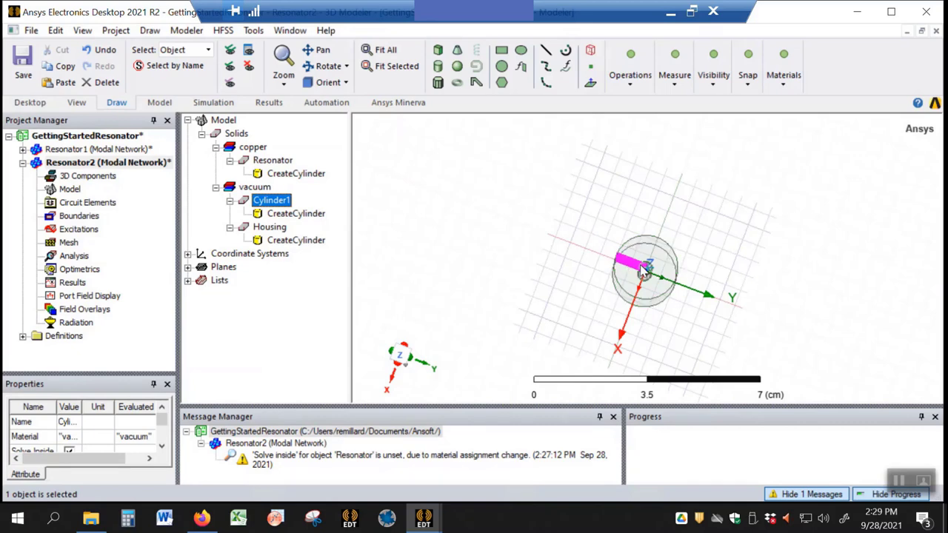
Step: Set the small side cylinder's center position to 0, -2, 3 cm
{"action": "double_click", "coordinate": [320, 214]}
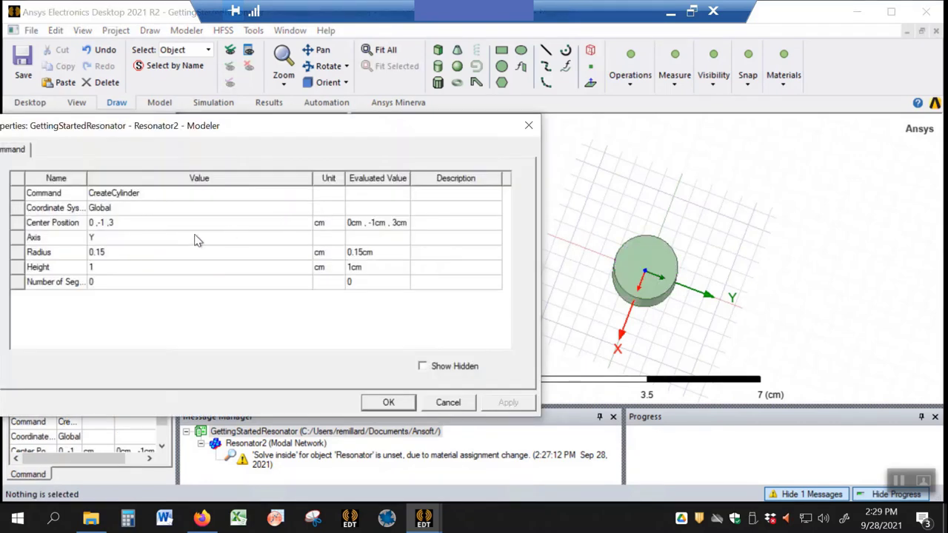
{"action": "left_click", "coordinate": [96, 223]}
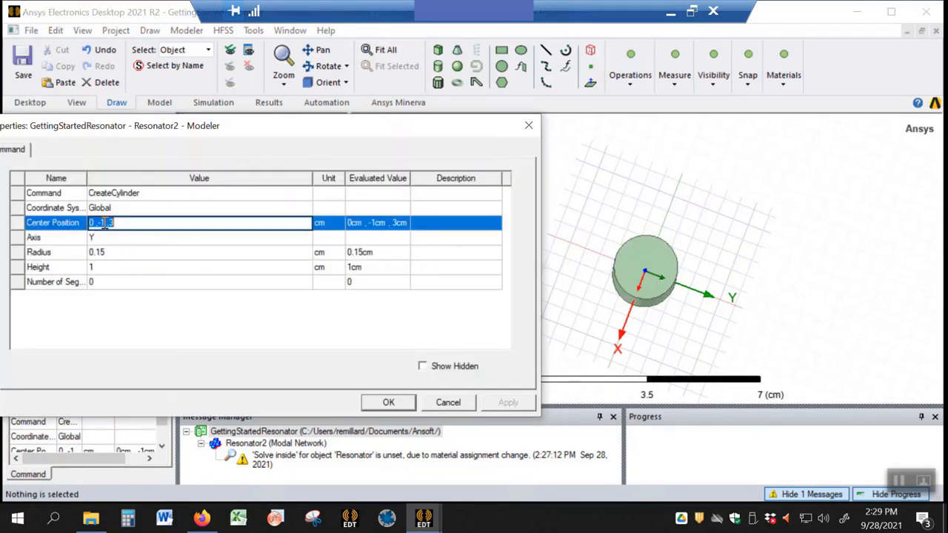
{"action": "left_click", "coordinate": [106, 223]}
{"action": "key", "text": "BackSpace"}
{"action": "type", "text": "2"}
{"action": "left_click", "coordinate": [379, 402]}
Step: Set the side cylinder's center position to 0, -1.9, 3 cm to close the gap between its end and the curved housing wall
{"action": "scroll", "coordinate": [624, 258], "scroll_direction": "up", "scroll_amount": 2, "text": "ctrl"}
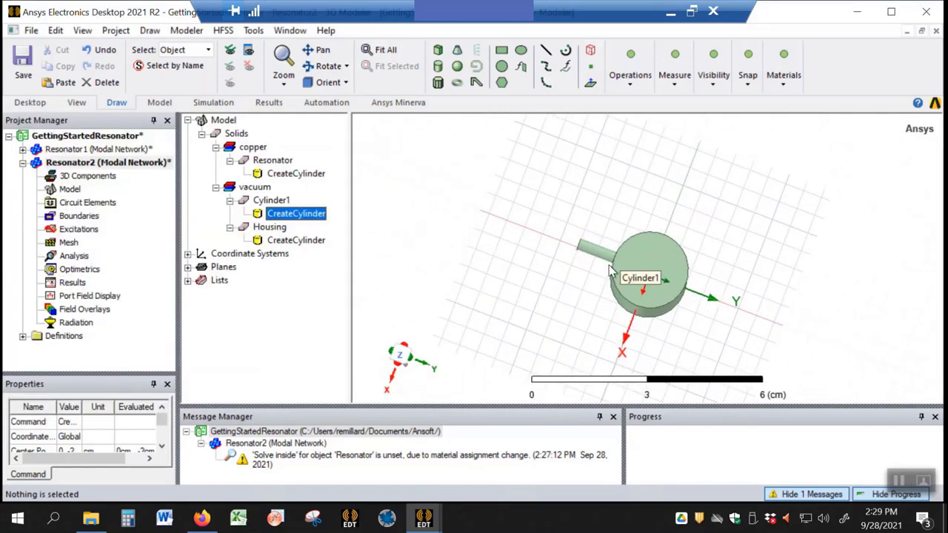
{"action": "scroll", "coordinate": [621, 263], "scroll_direction": "up", "scroll_amount": 1, "text": "ctrl"}
{"action": "scroll", "coordinate": [621, 265], "scroll_direction": "up", "scroll_amount": 5, "text": "ctrl"}
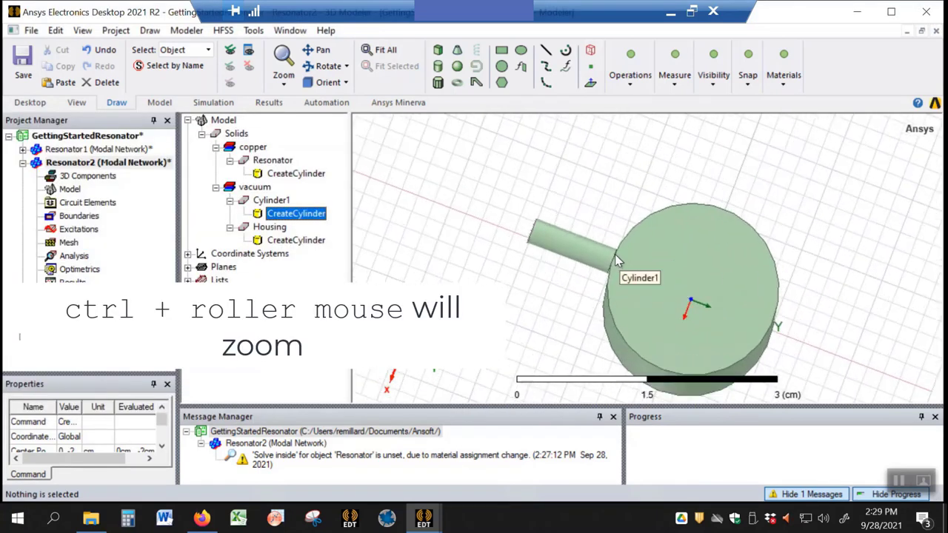
{"action": "scroll", "coordinate": [626, 261], "scroll_direction": "up", "scroll_amount": 3, "text": "ctrl"}
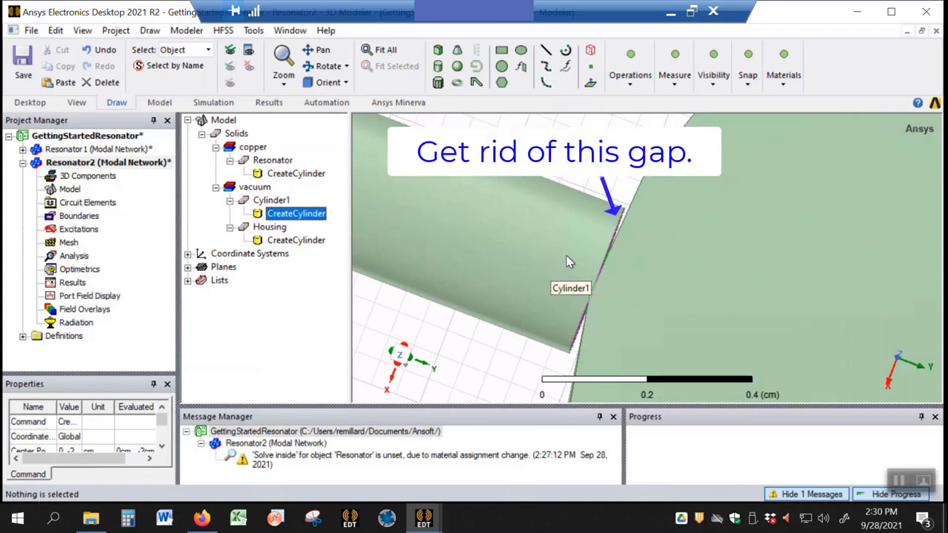
{"action": "scroll", "coordinate": [567, 255], "scroll_direction": "down", "scroll_amount": 1}
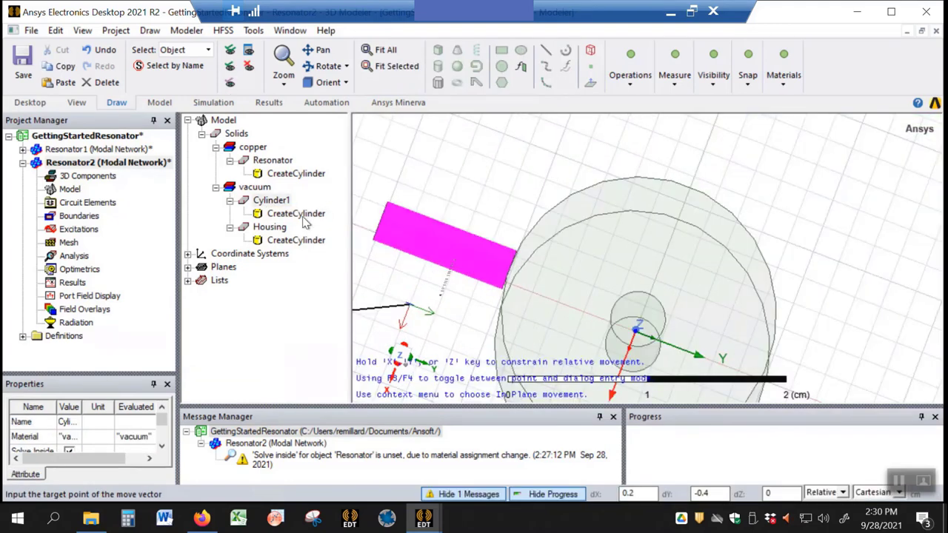
{"action": "key", "text": "Escape"}
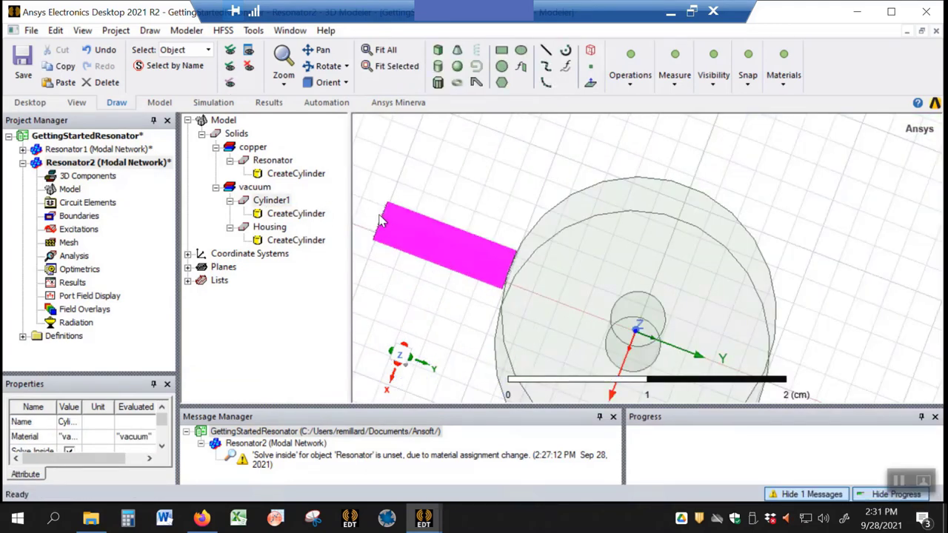
{"action": "double_click", "coordinate": [310, 215]}
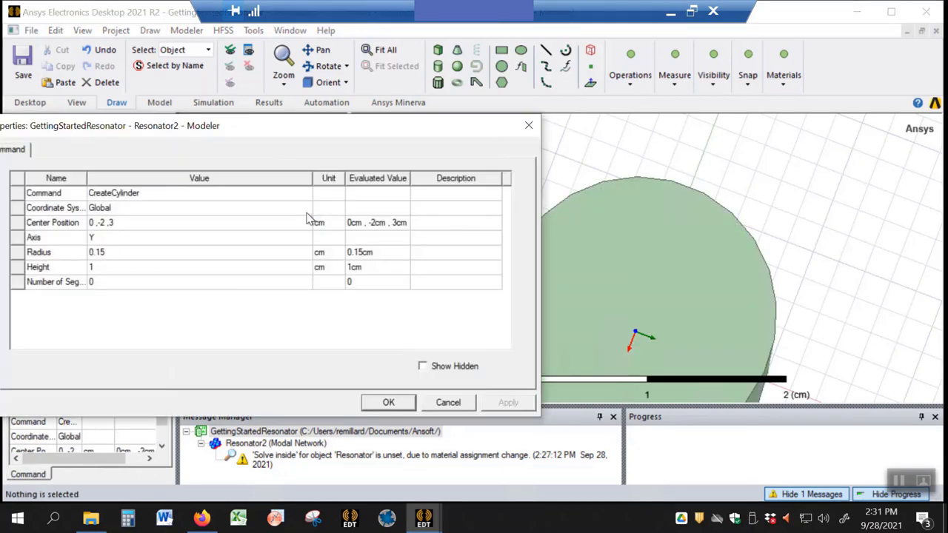
{"action": "left_click", "coordinate": [103, 223]}
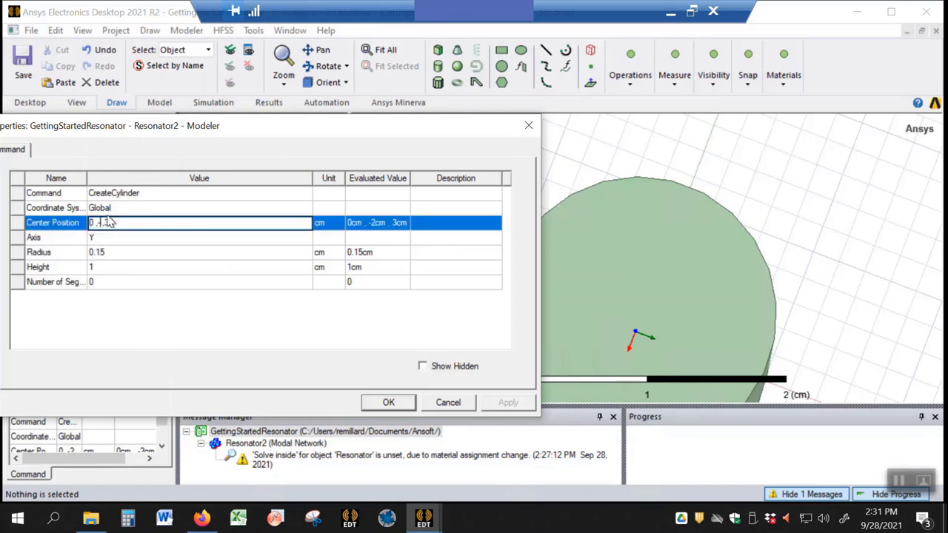
{"action": "type", "text": ".9"}
{"action": "left_click_drag", "start_coordinate": [362, 132], "coordinate": [194, 146]}
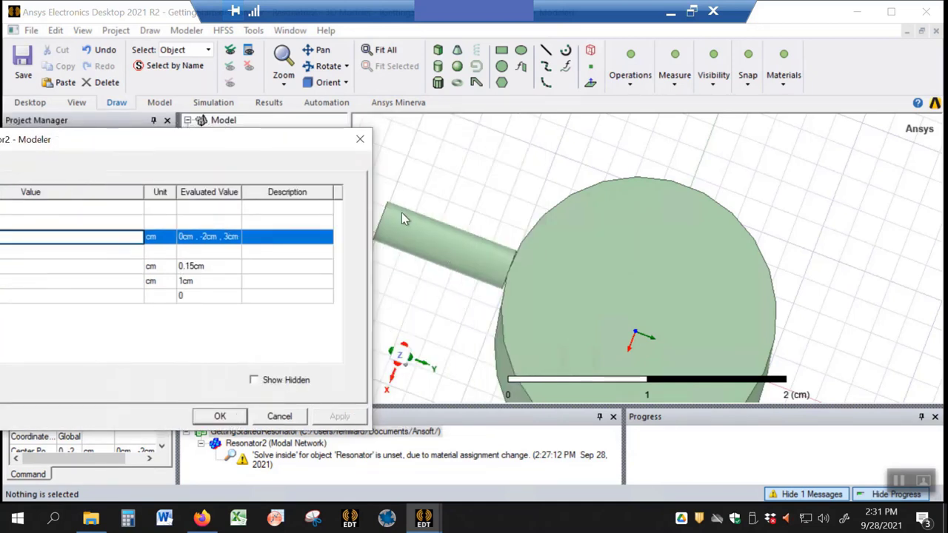
{"action": "left_click", "coordinate": [221, 417]}
Step: Duplicate the side cylinder in place and set the copy's radius to 0.04 cm and its height to 1.1 cm
{"action": "left_click", "coordinate": [561, 282]}
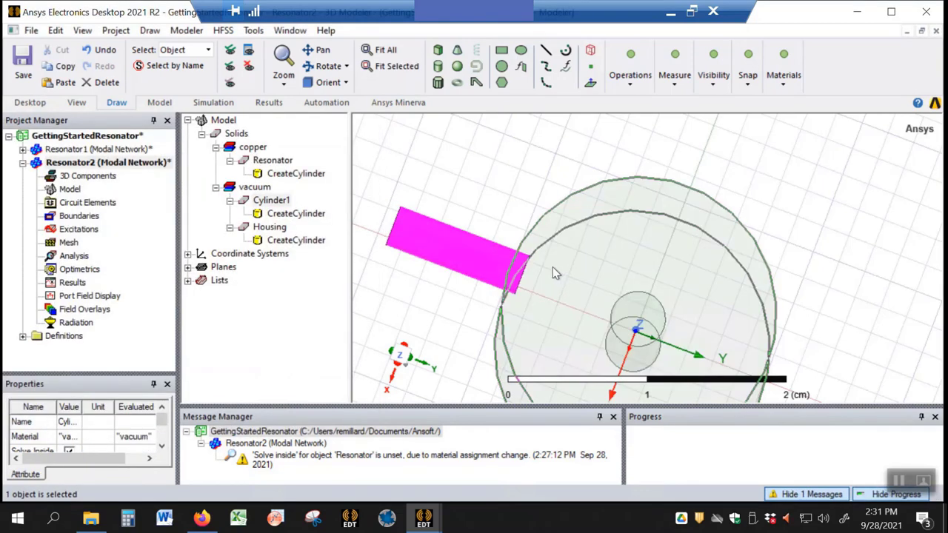
{"action": "mouse_move", "coordinate": [556, 274]}
{"action": "left_mouse_down", "text": "alt"}
{"action": "mouse_move", "coordinate": [545, 273]}
{"action": "mouse_move", "coordinate": [555, 279]}
{"action": "left_mouse_up", "text": "alt"}
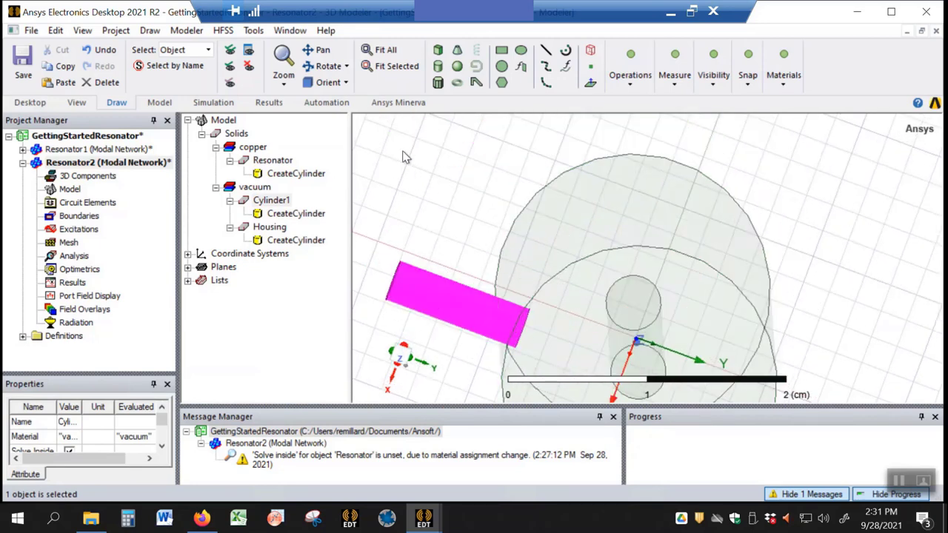
{"action": "double_click", "coordinate": [443, 302]}
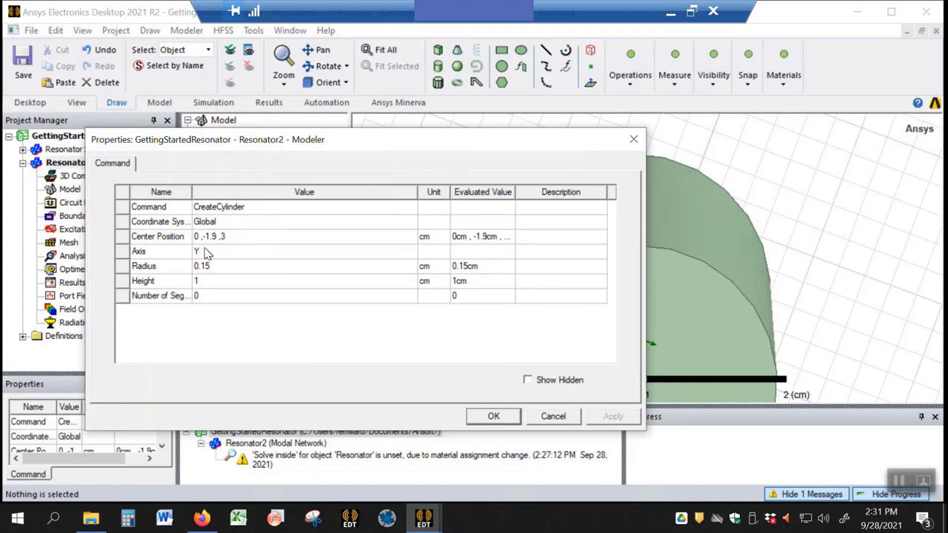
{"action": "left_click", "coordinate": [212, 270]}
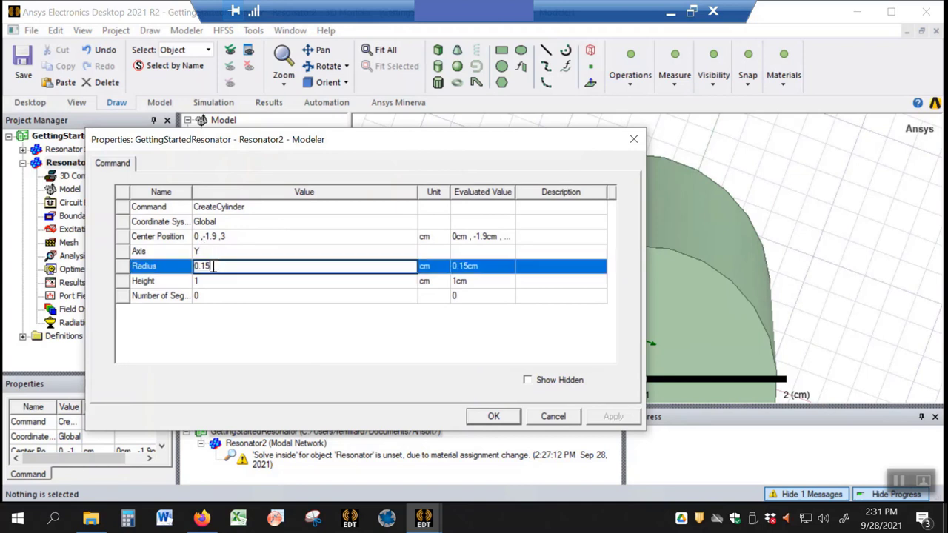
{"action": "type", "text": ".04"}
{"action": "left_click", "coordinate": [221, 282]}
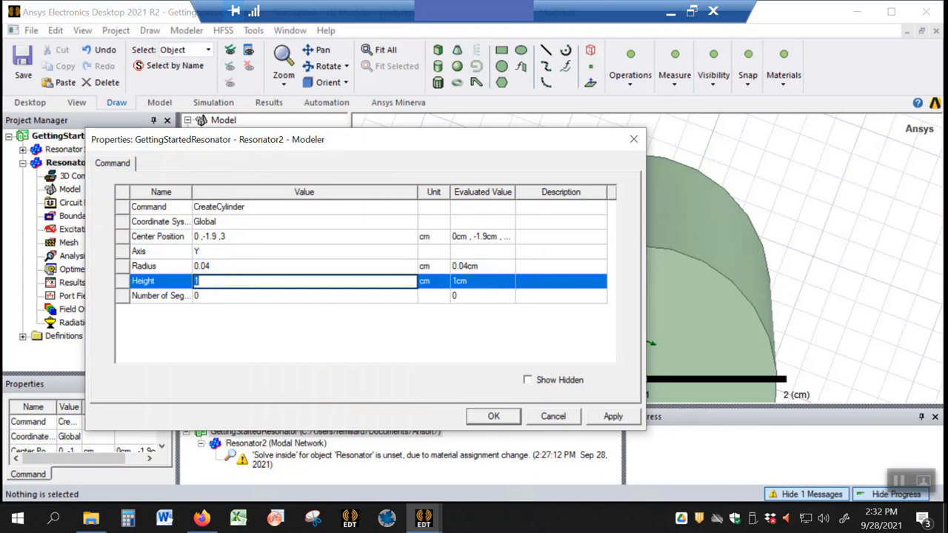
{"action": "key", "text": "Return"}
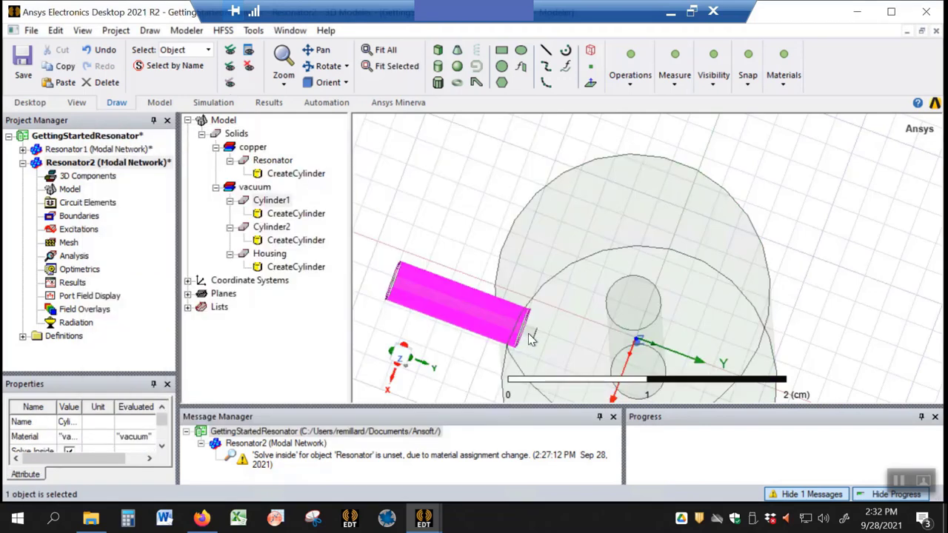
{"action": "left_click", "coordinate": [530, 337]}
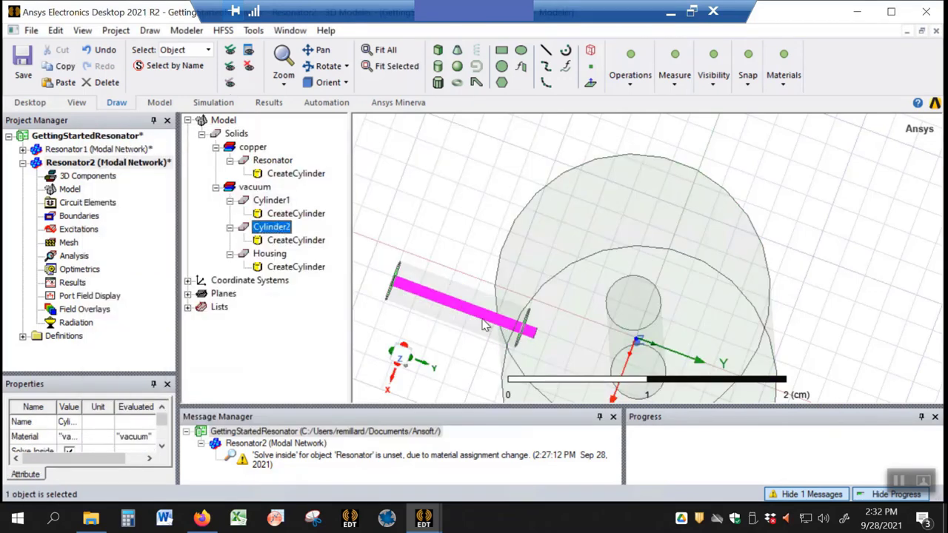
{"action": "left_click", "coordinate": [468, 259]}
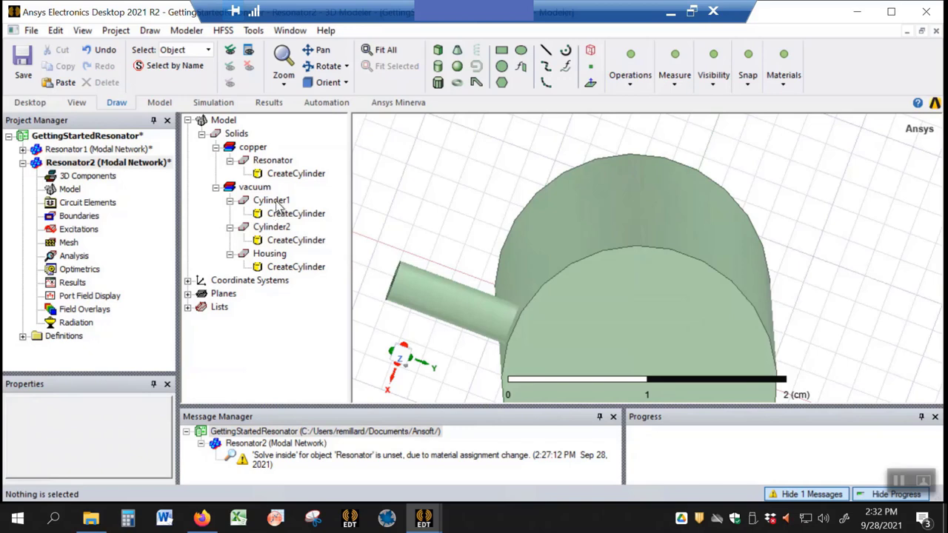
Step: Assign copper to the thin cylinder Cylinder2 and rename it Inner1
{"action": "left_click", "coordinate": [287, 215]}
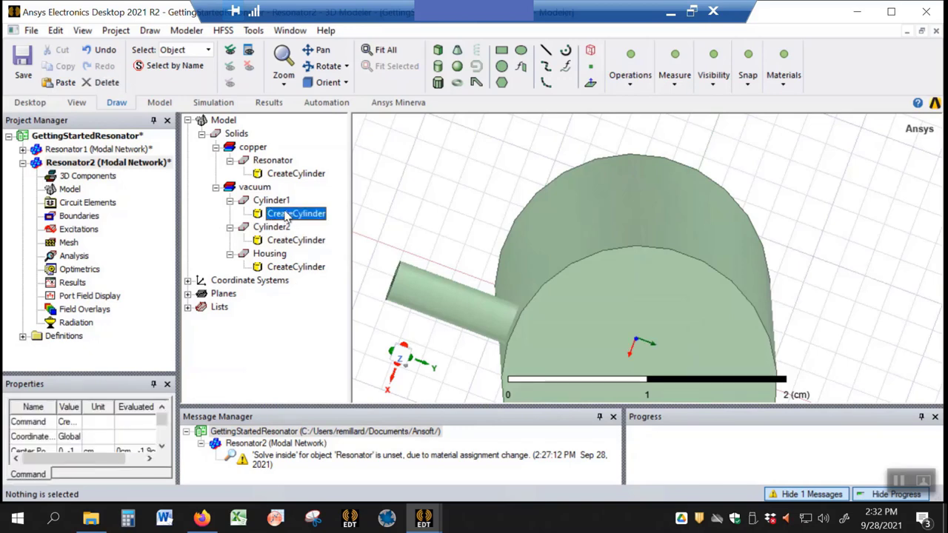
{"action": "left_click", "coordinate": [272, 201]}
{"action": "left_click", "coordinate": [273, 226]}
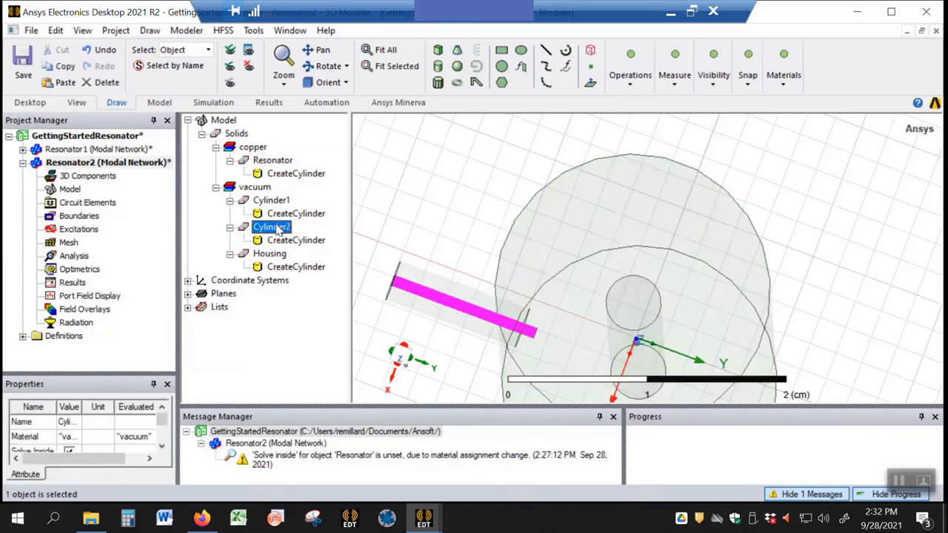
{"action": "double_click", "coordinate": [276, 227]}
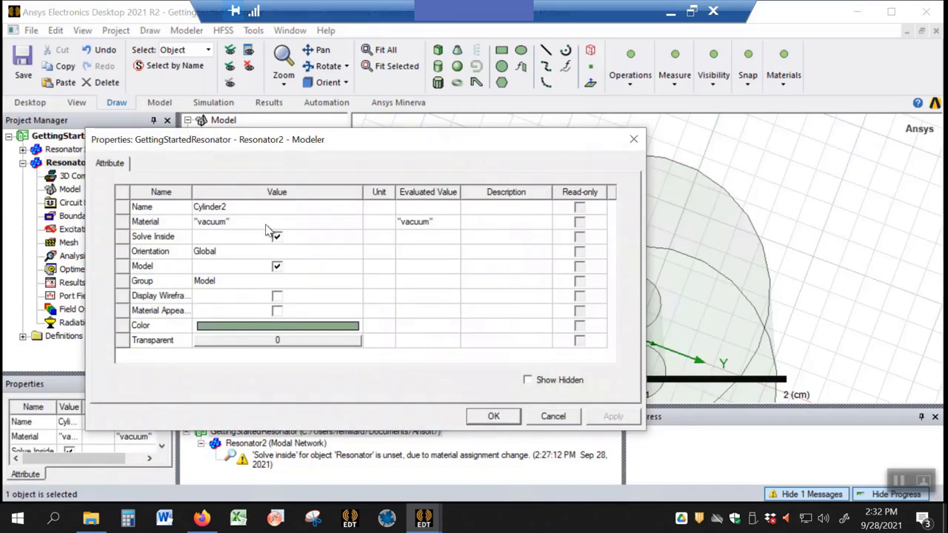
{"action": "left_click", "coordinate": [234, 222]}
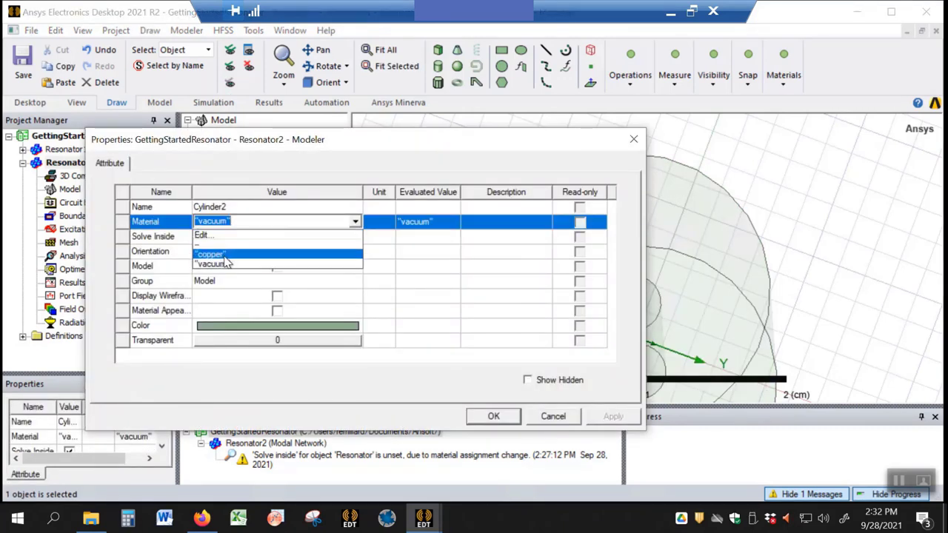
{"action": "left_click", "coordinate": [224, 256]}
{"action": "left_click", "coordinate": [239, 207]}
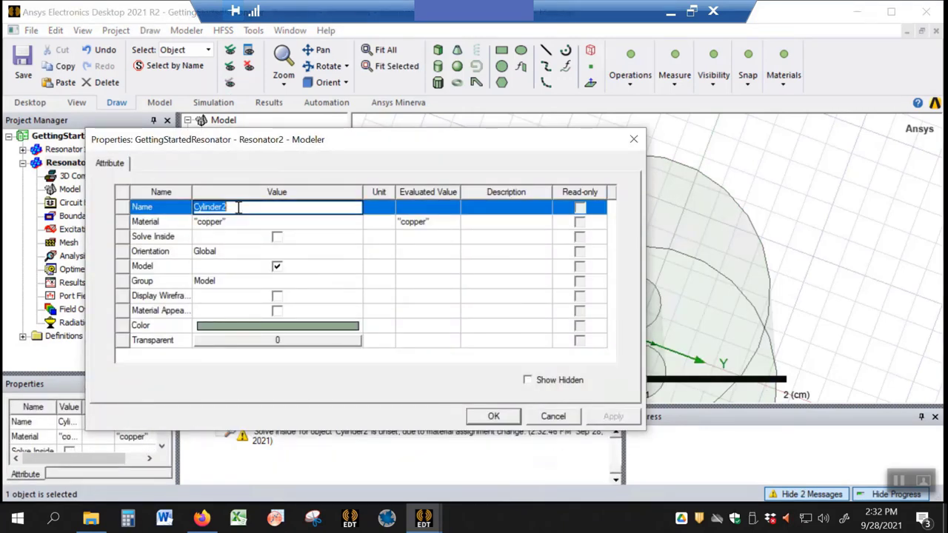
{"action": "type", "text": "Inner"}
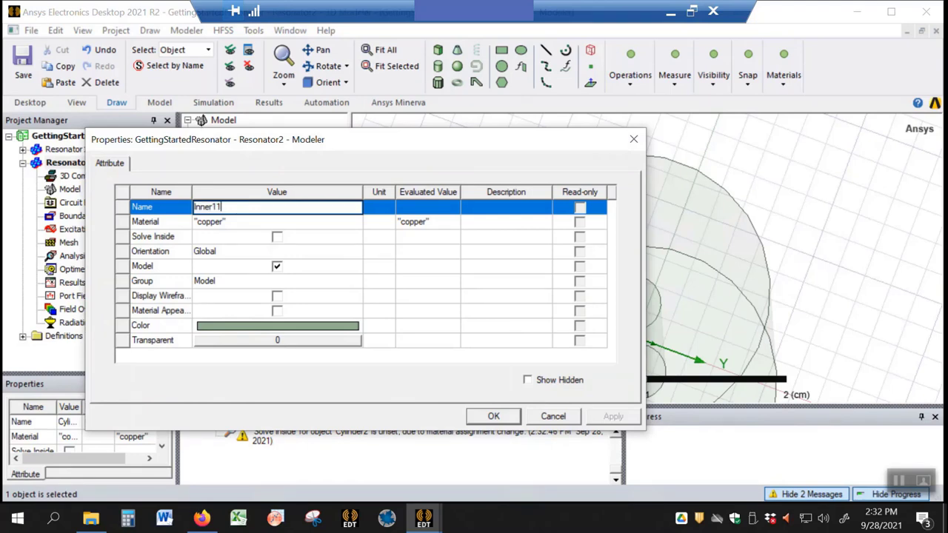
{"action": "type", "text": "1"}
{"action": "left_click", "coordinate": [493, 419]}
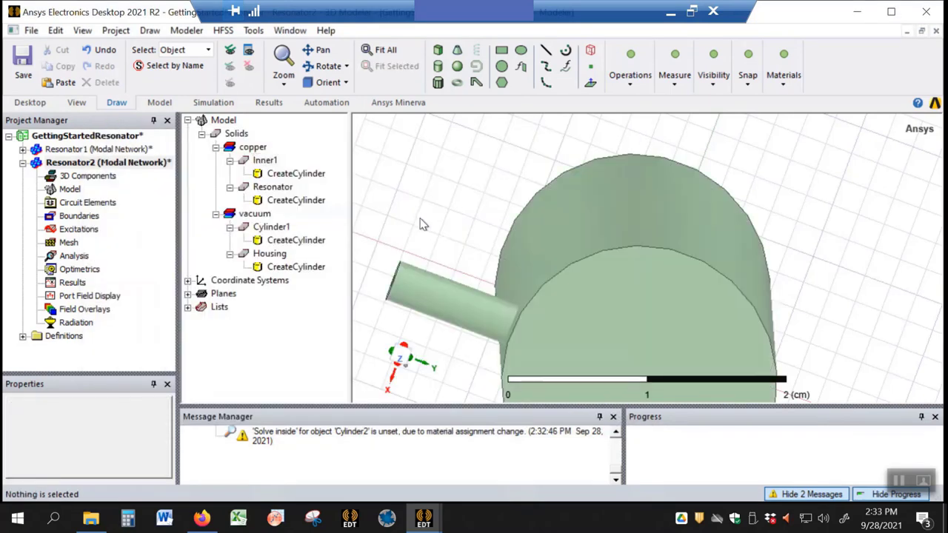
Step: Rename the vacuum side cylinder Cylinder1 as Outer1
{"action": "double_click", "coordinate": [281, 228]}
{"action": "left_click", "coordinate": [225, 208]}
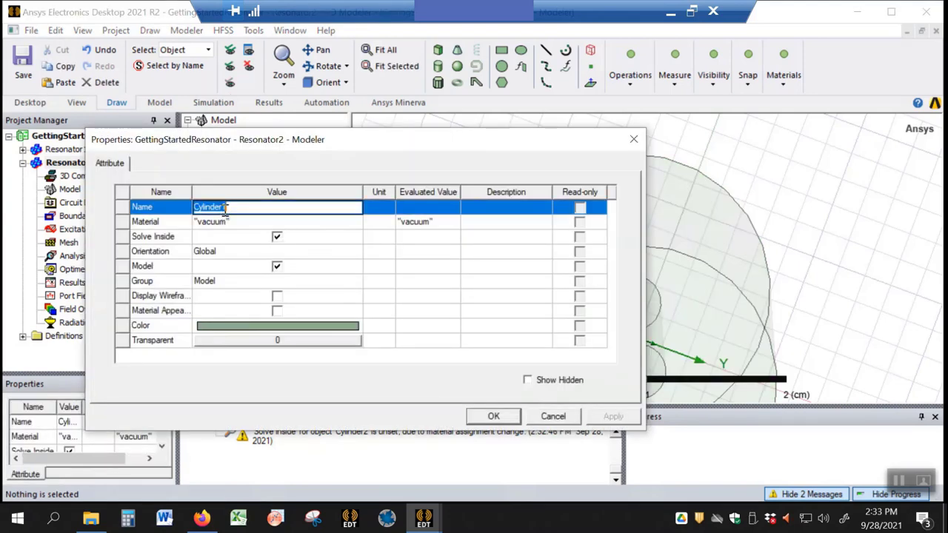
{"action": "key", "text": "BackSpace"}
{"action": "type", "text": "outer1"}
{"action": "left_click", "coordinate": [493, 417]}
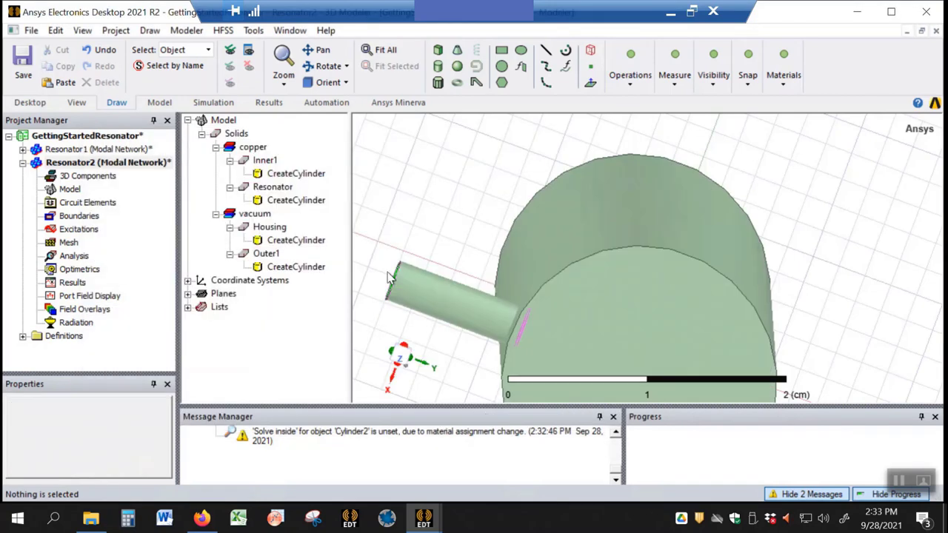
{"action": "left_click", "coordinate": [268, 256]}
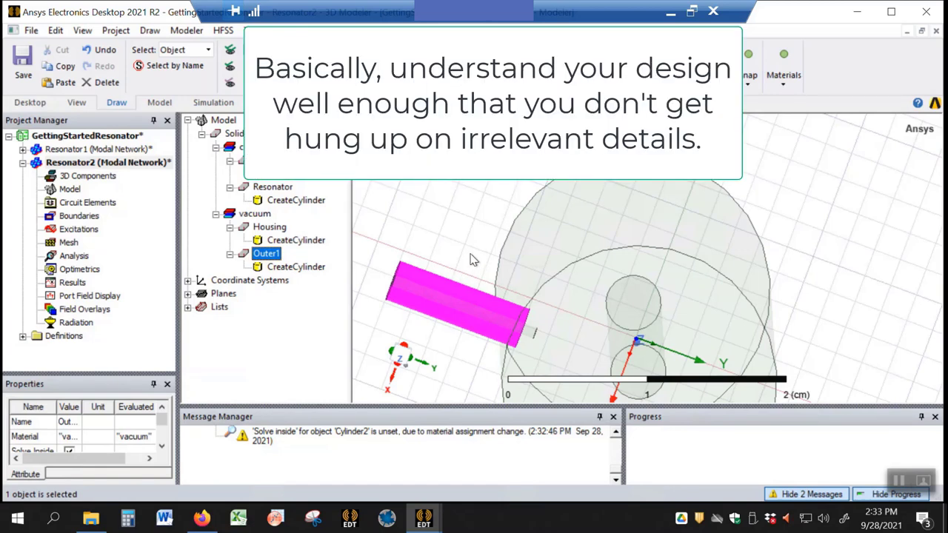
{"action": "left_click", "coordinate": [473, 259]}
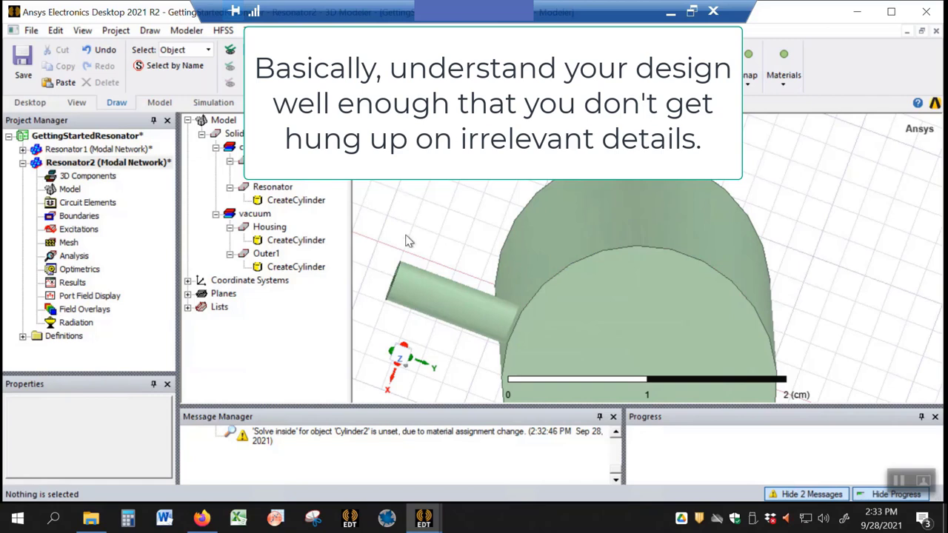
Step: Copy the Inner1 and Outer1 cylinders together and paste the duplicates into the model
{"action": "left_click_drag", "start_coordinate": [392, 215], "coordinate": [423, 313], "text": "alt"}
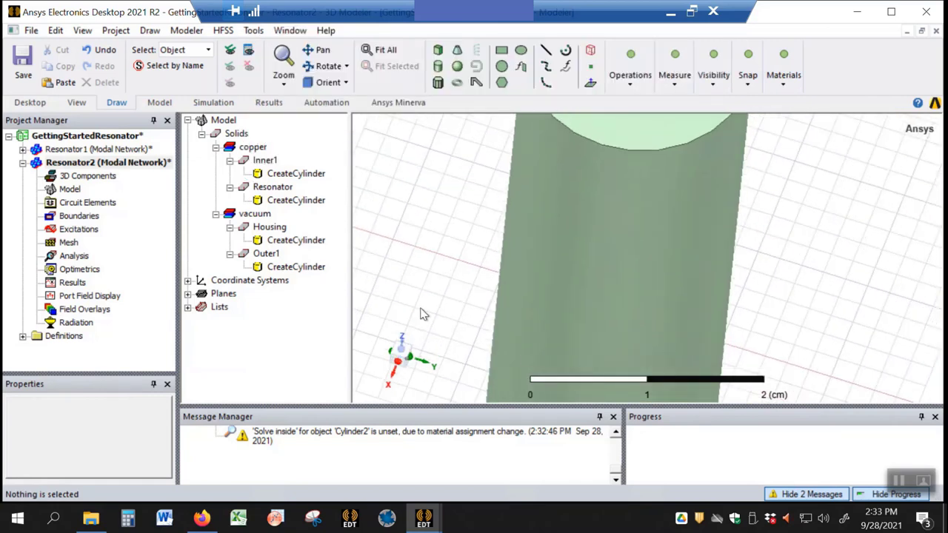
{"action": "key", "text": "ctrl+d"}
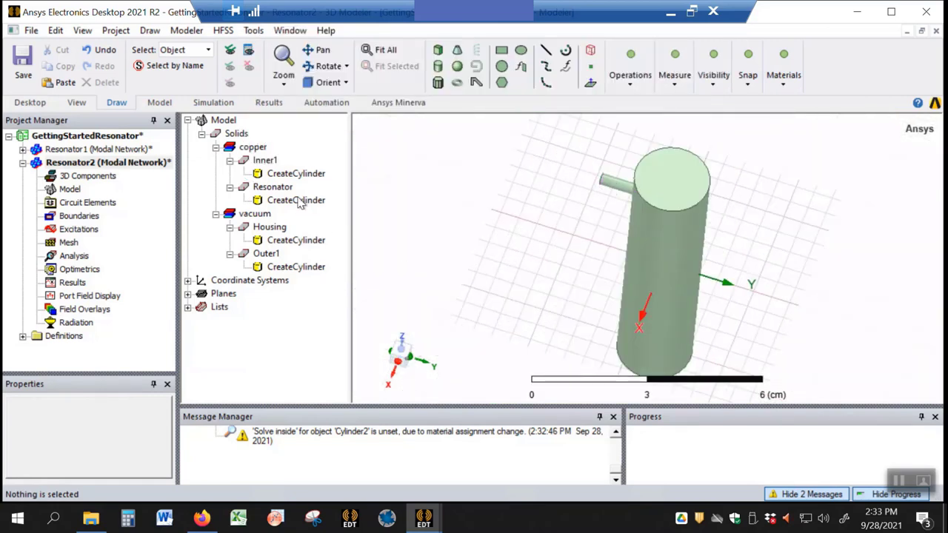
{"action": "left_click", "coordinate": [271, 162]}
{"action": "left_click", "coordinate": [277, 254], "text": "ctrl"}
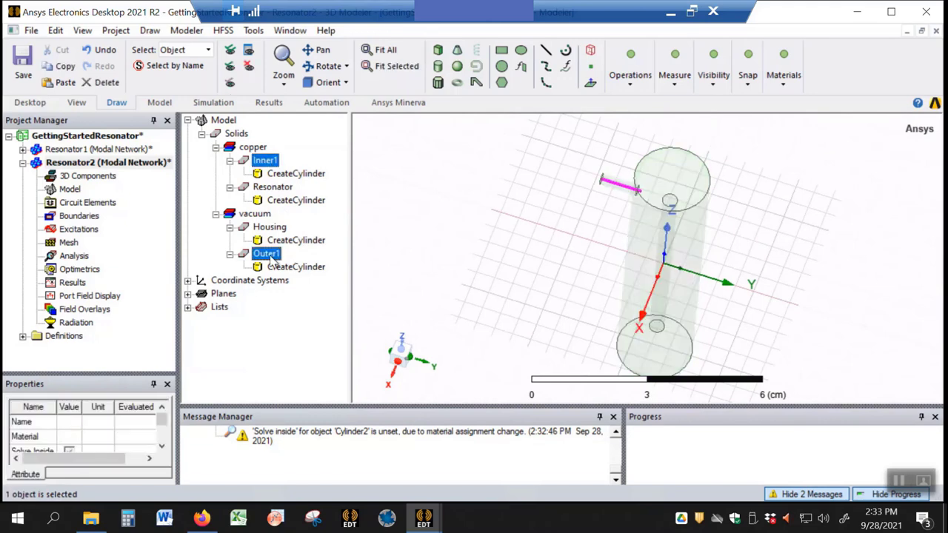
{"action": "key", "text": "ctrl+c"}
{"action": "key", "text": "ctrl+v"}
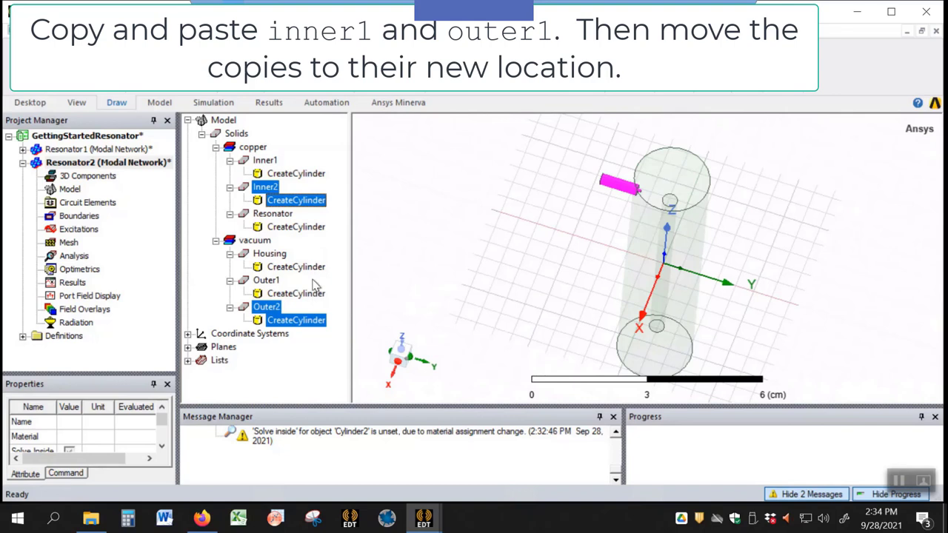
Step: Move the copper cylinder Inner2 by setting its center position to 0, -1.9, -3 cm
{"action": "double_click", "coordinate": [303, 202]}
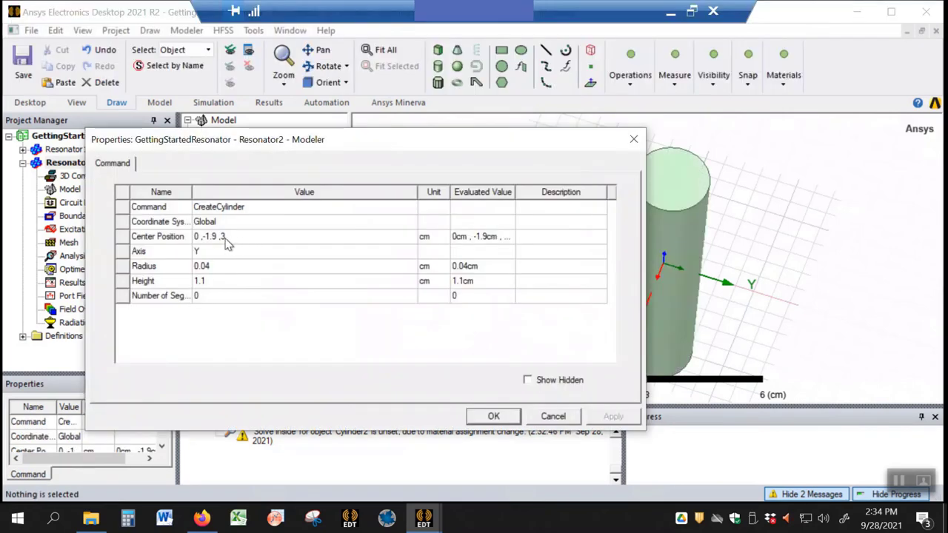
{"action": "left_click", "coordinate": [220, 238]}
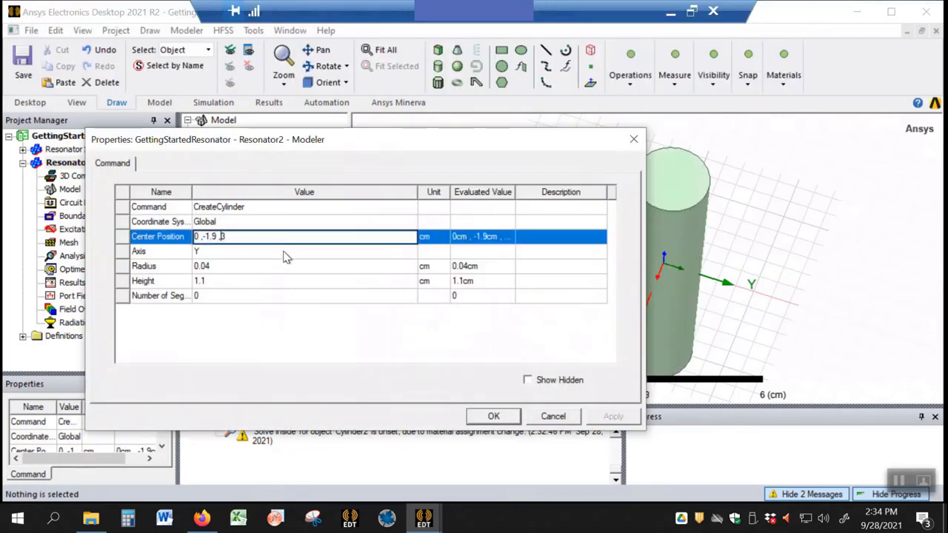
{"action": "left_click", "coordinate": [489, 416]}
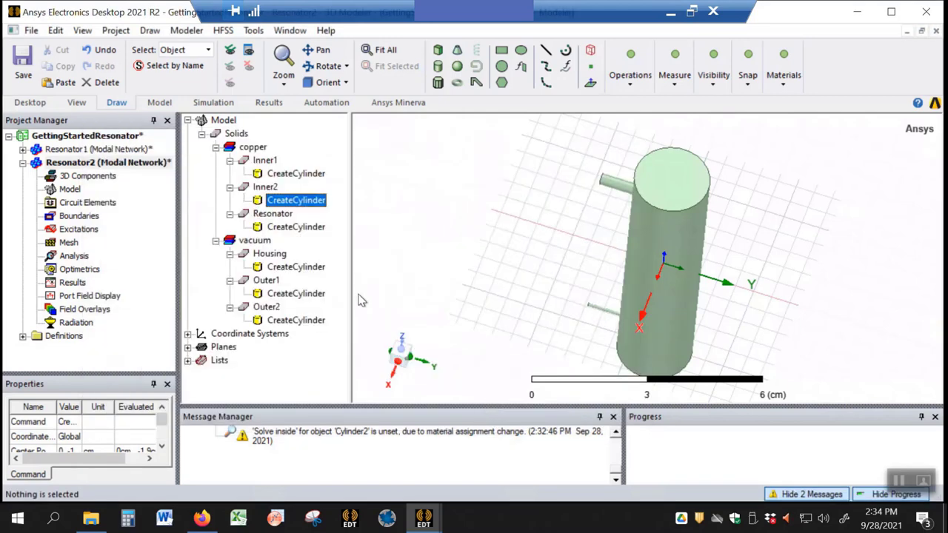
Step: Move the vacuum cylinder Outer2 by setting its center position to 0, -1.9, -3 cm
{"action": "left_click", "coordinate": [291, 321]}
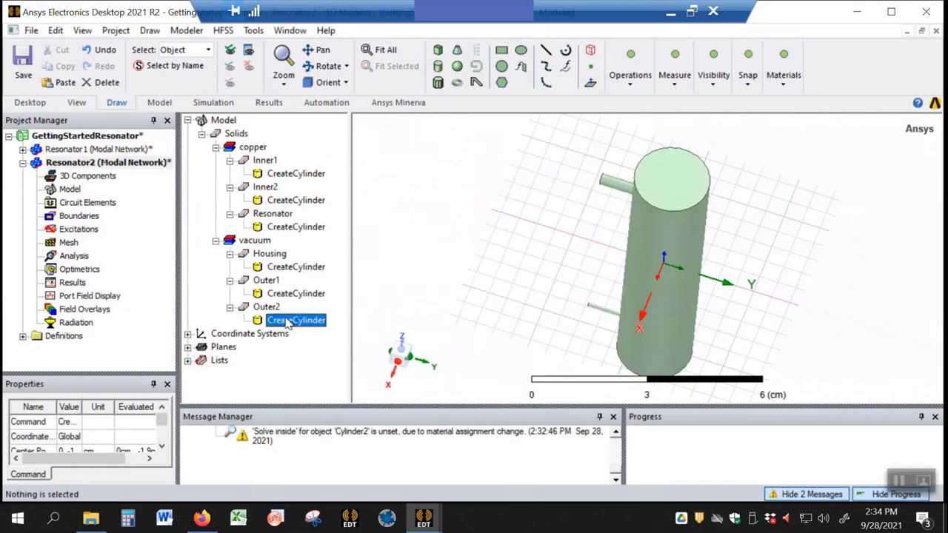
{"action": "double_click", "coordinate": [289, 321]}
{"action": "left_click", "coordinate": [222, 236]}
{"action": "double_click", "coordinate": [222, 235]}
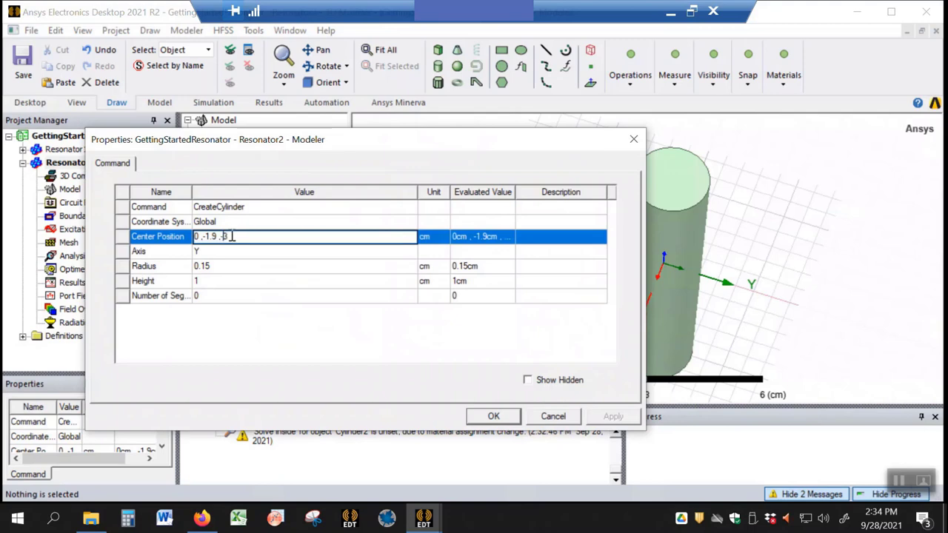
{"action": "key", "text": "Return"}
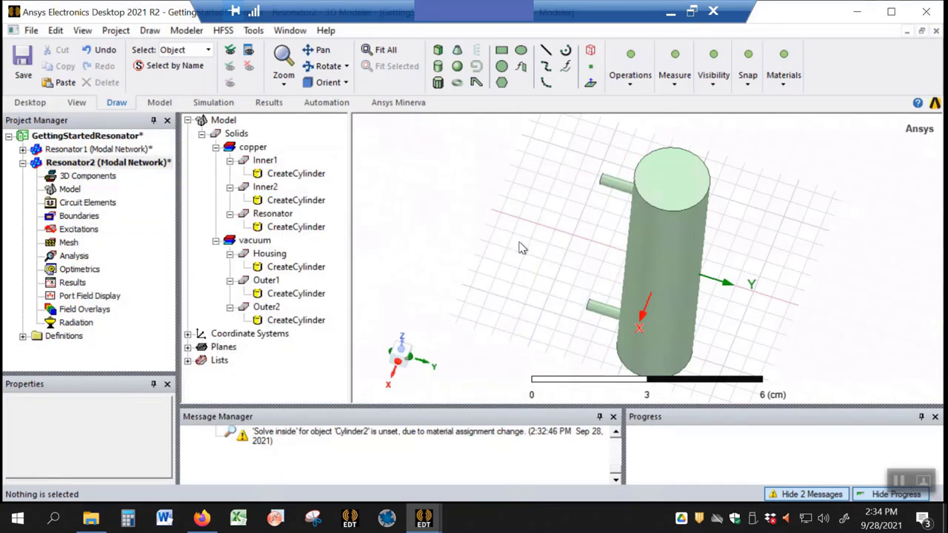
{"action": "left_click", "coordinate": [621, 193]}
{"action": "left_click", "coordinate": [605, 309], "text": "ctrl"}
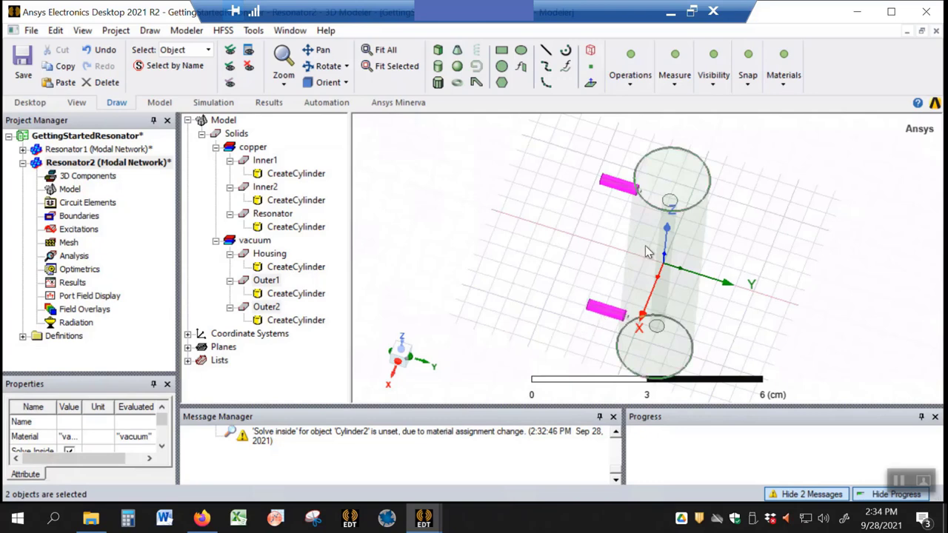
{"action": "scroll", "coordinate": [646, 251], "scroll_direction": "up", "scroll_amount": 3}
{"action": "left_click", "coordinate": [641, 223]}
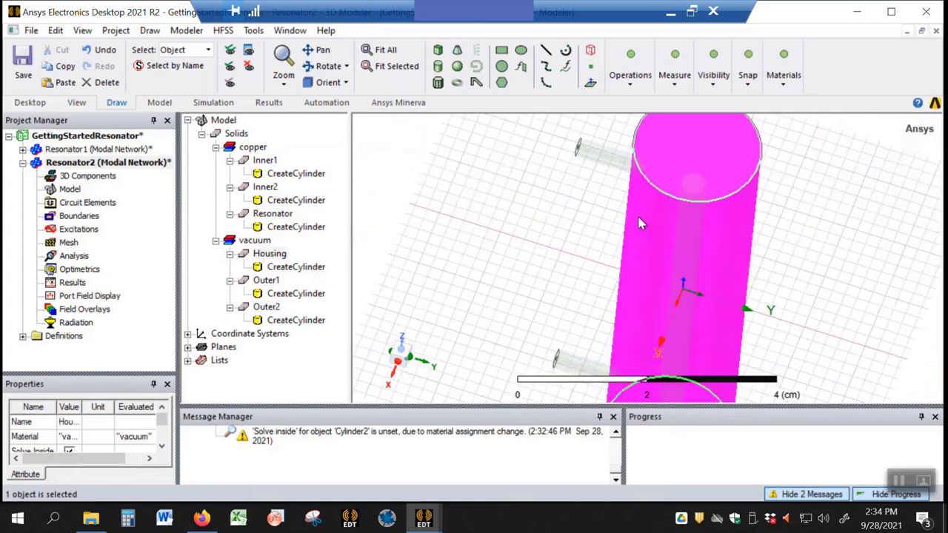
{"action": "left_click", "coordinate": [569, 241]}
{"action": "scroll", "coordinate": [568, 241], "scroll_direction": "down", "scroll_amount": 2}
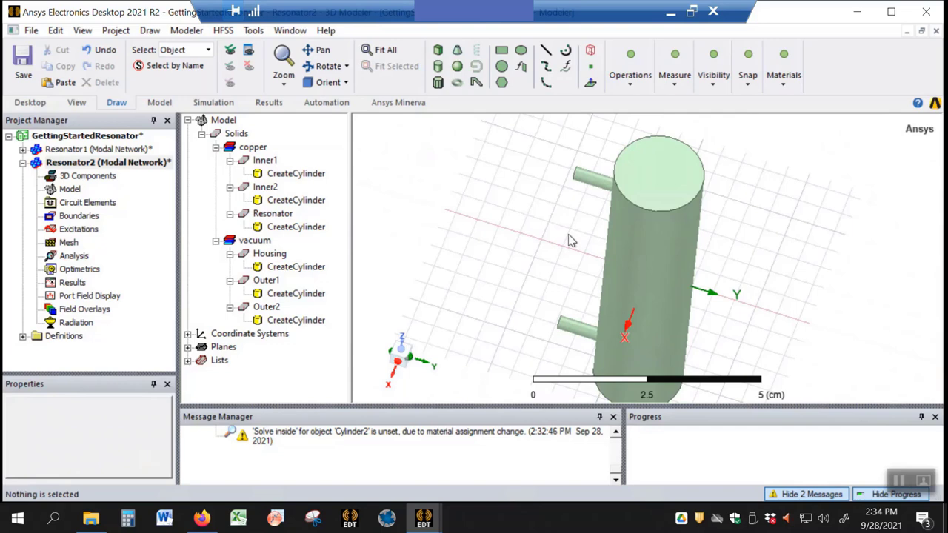
Step: Unite Housing, Outer1 and Outer2 into a single vacuum enclosure
{"action": "left_click", "coordinate": [269, 253]}
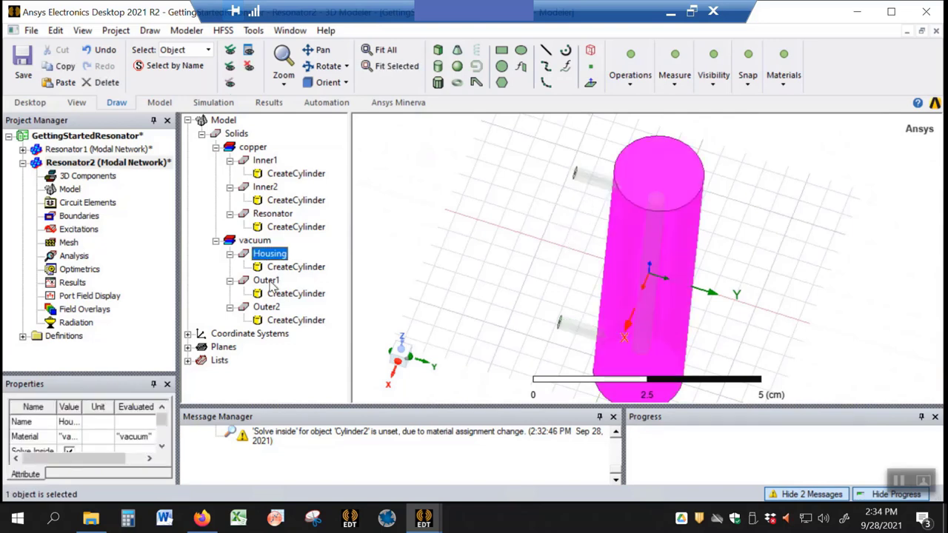
{"action": "left_click", "coordinate": [267, 281], "text": "ctrl"}
{"action": "left_click", "coordinate": [271, 307], "text": "ctrl"}
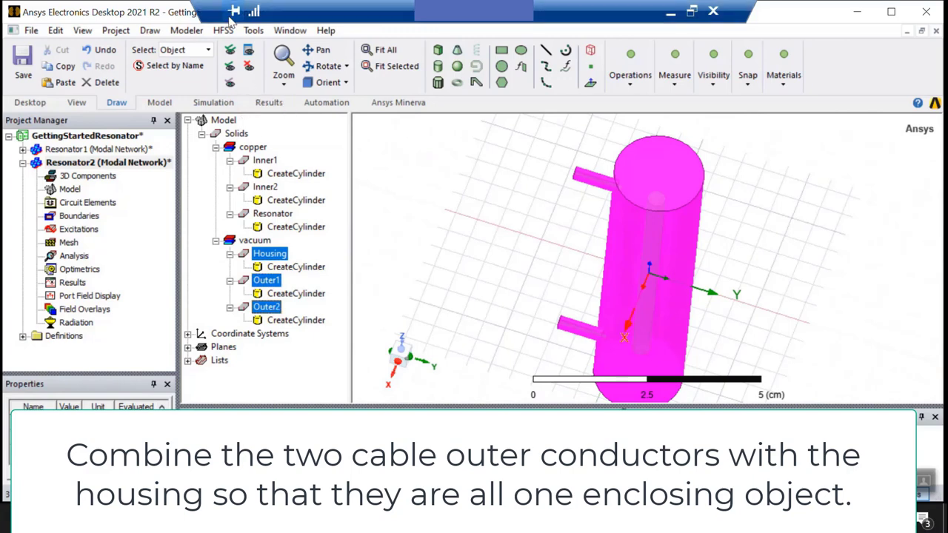
{"action": "left_click", "coordinate": [188, 33]}
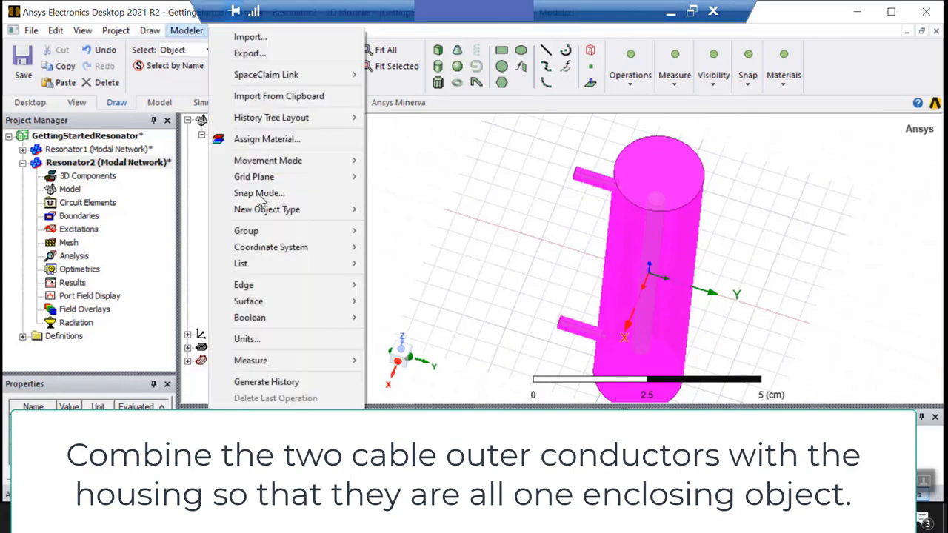
{"action": "mouse_move", "coordinate": [266, 317]}
{"action": "left_click", "coordinate": [403, 318]}
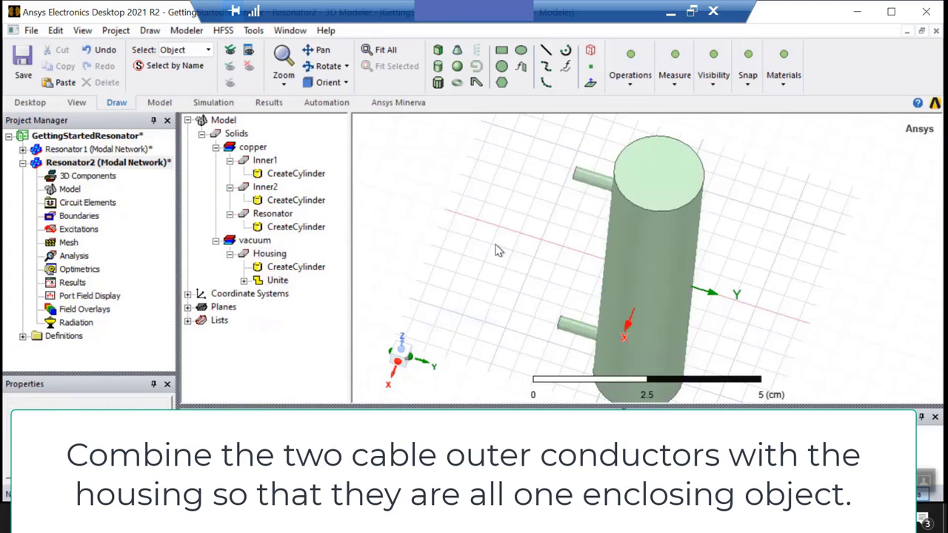
Step: Examine where the copper conductors Inner1 and Inner2 sit relative to the united housing
{"action": "left_click", "coordinate": [265, 161]}
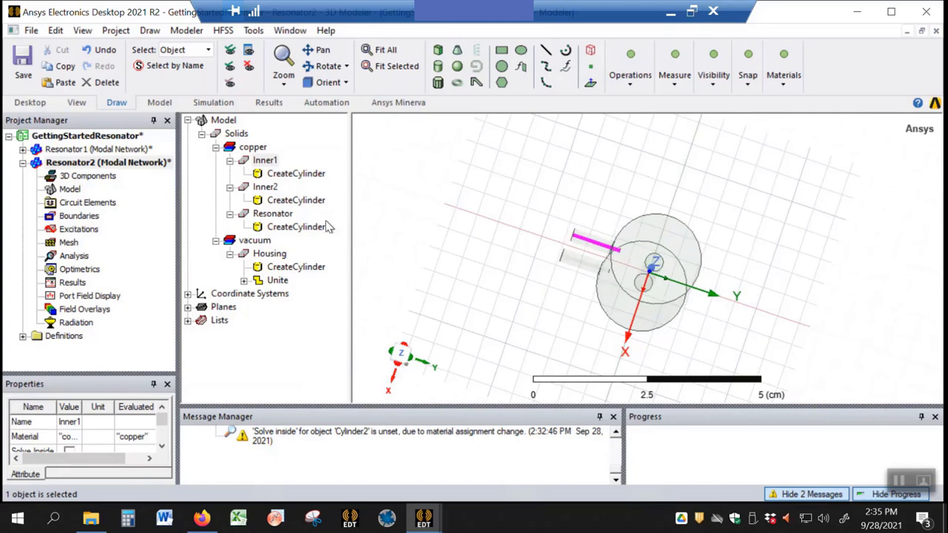
{"action": "left_click", "coordinate": [290, 205]}
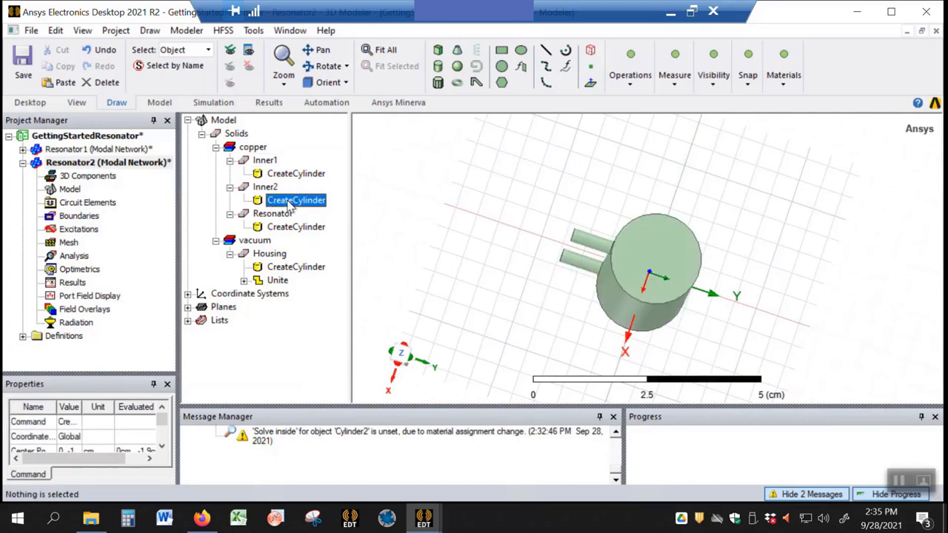
{"action": "left_click", "coordinate": [268, 189]}
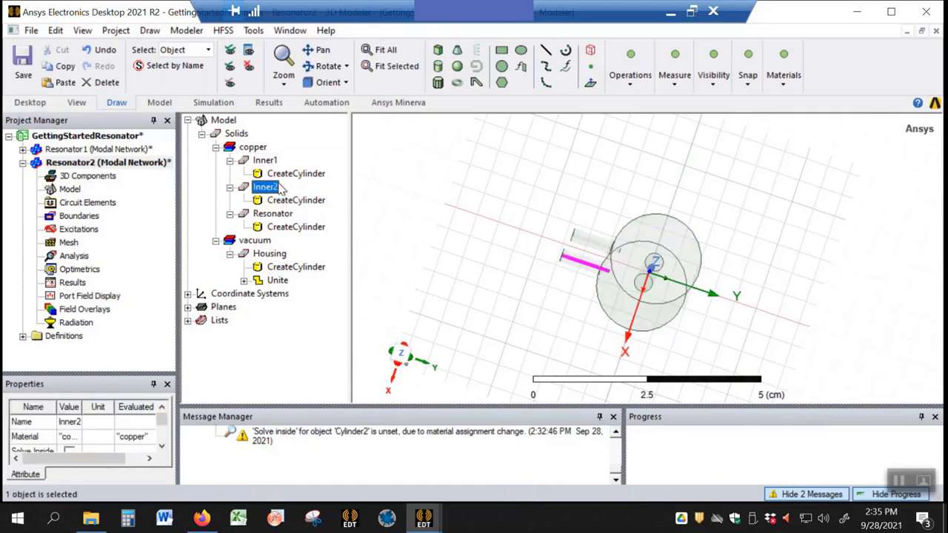
{"action": "left_click_drag", "start_coordinate": [467, 319], "coordinate": [540, 205], "text": "alt"}
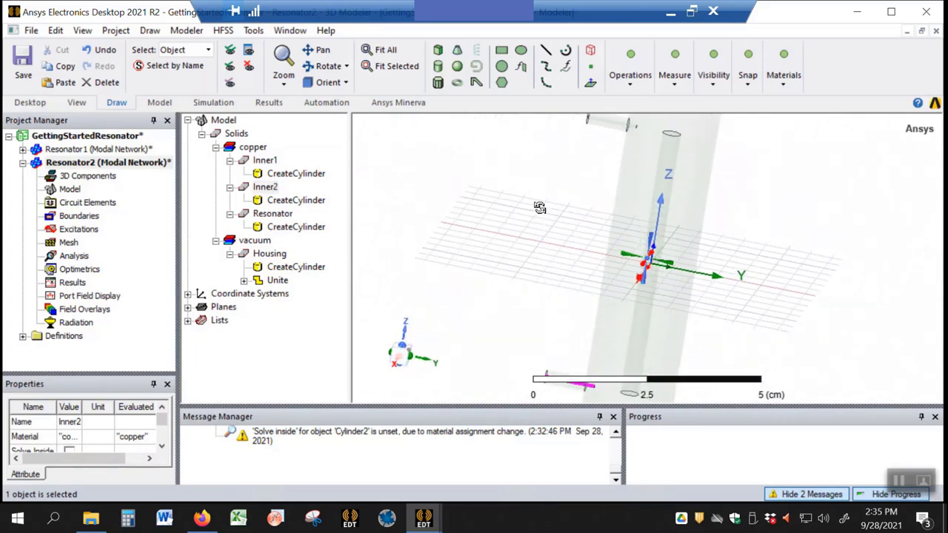
{"action": "scroll", "coordinate": [520, 242], "scroll_direction": "down", "scroll_amount": 2}
{"action": "left_click", "coordinate": [519, 247]}
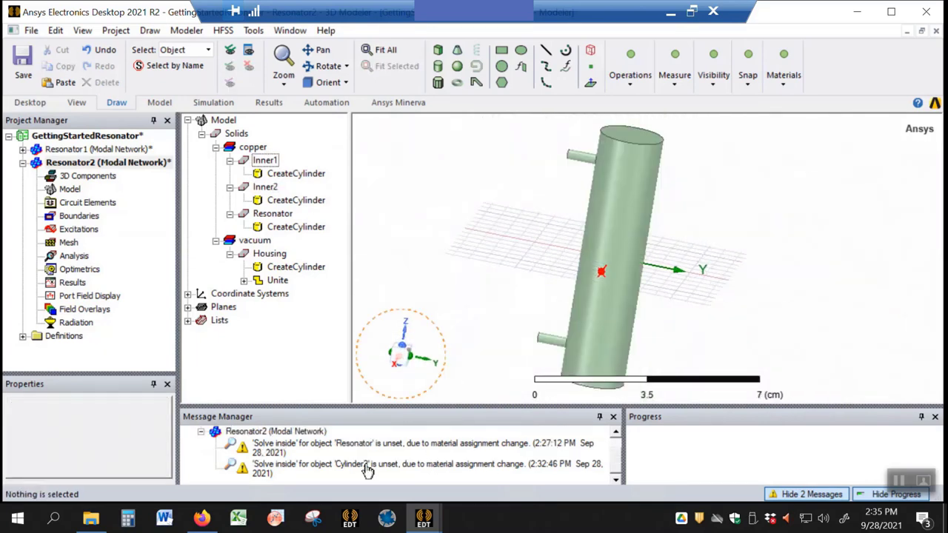
Step: Read the design's warning messages and inspect the Solve Inside attribute of the Resonator rod
{"action": "left_click_drag", "start_coordinate": [243, 405], "coordinate": [244, 340]}
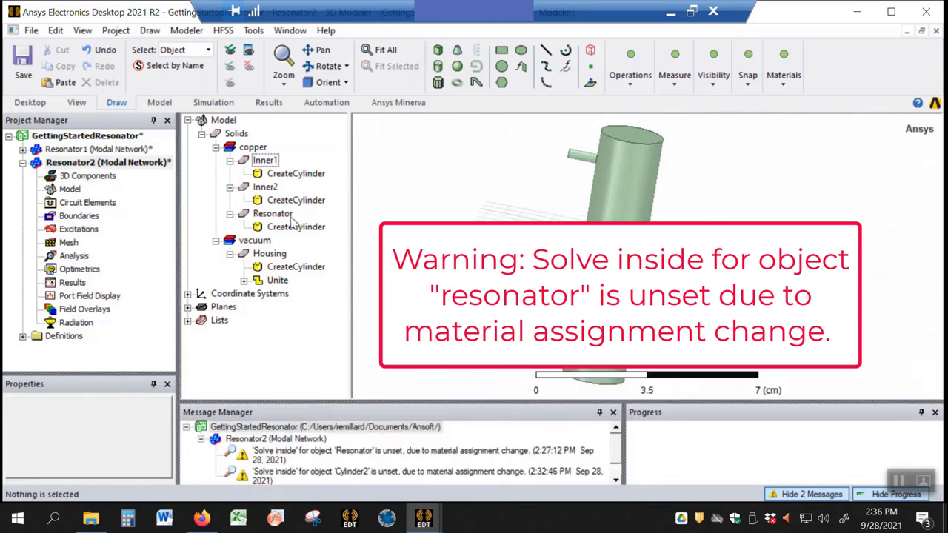
{"action": "double_click", "coordinate": [272, 214]}
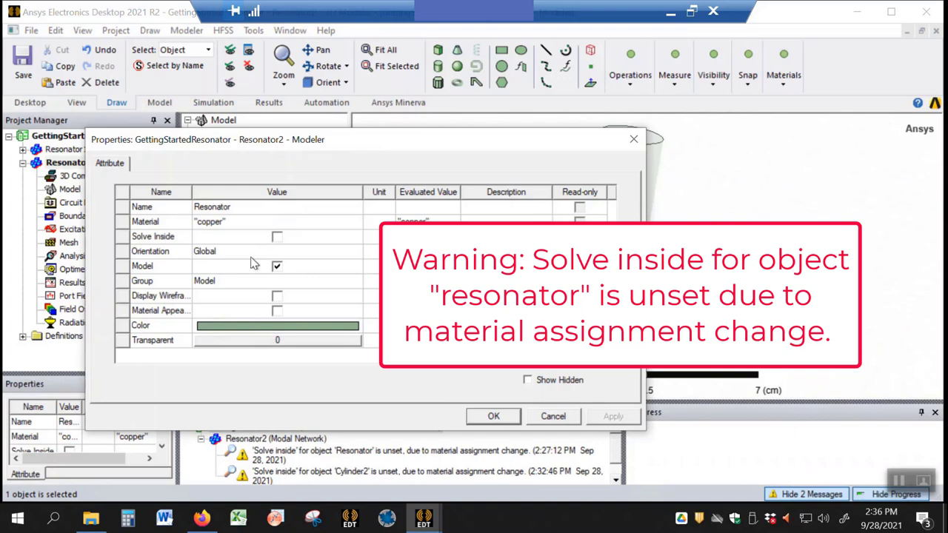
{"action": "left_click", "coordinate": [276, 237]}
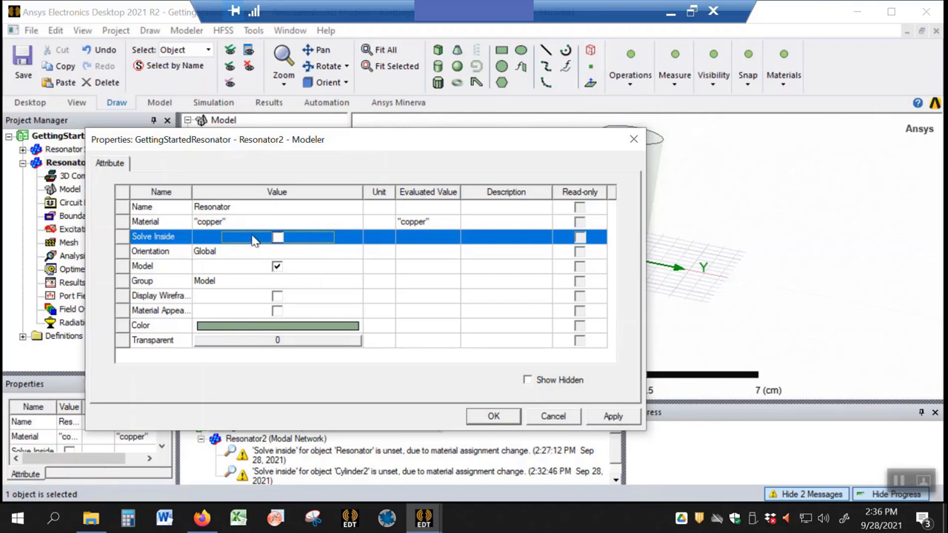
{"action": "left_click", "coordinate": [552, 416]}
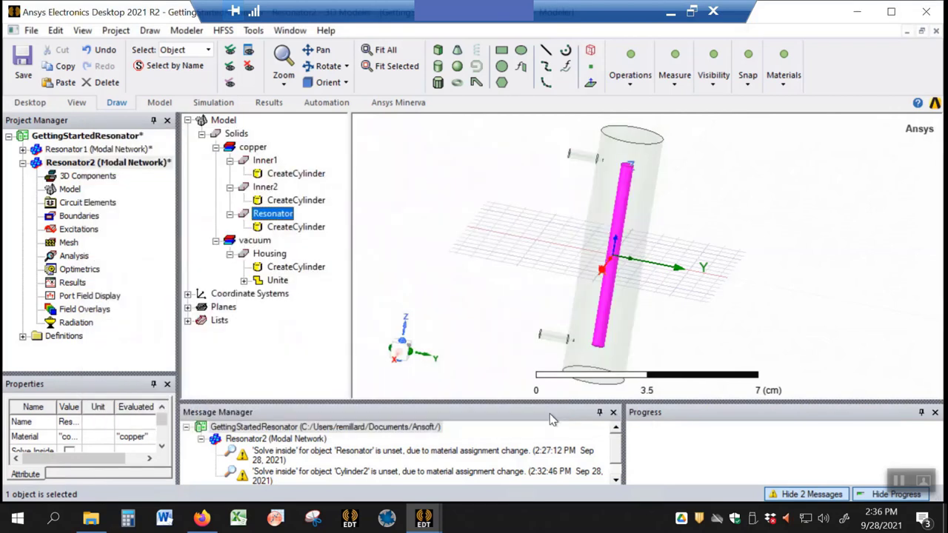
{"action": "left_click", "coordinate": [432, 267]}
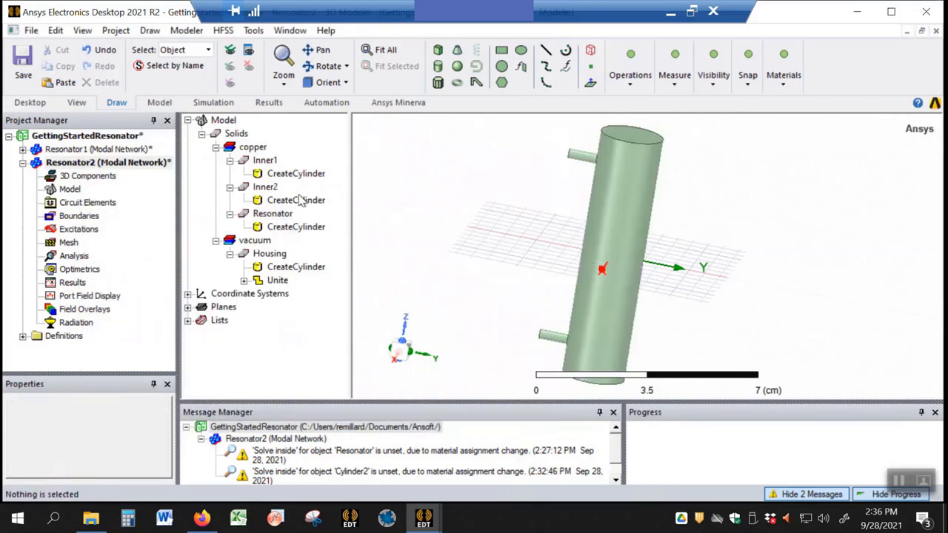
Step: Inspect the material and Solve Inside attributes of Inner1 and Housing, leaving both unedited
{"action": "double_click", "coordinate": [270, 160]}
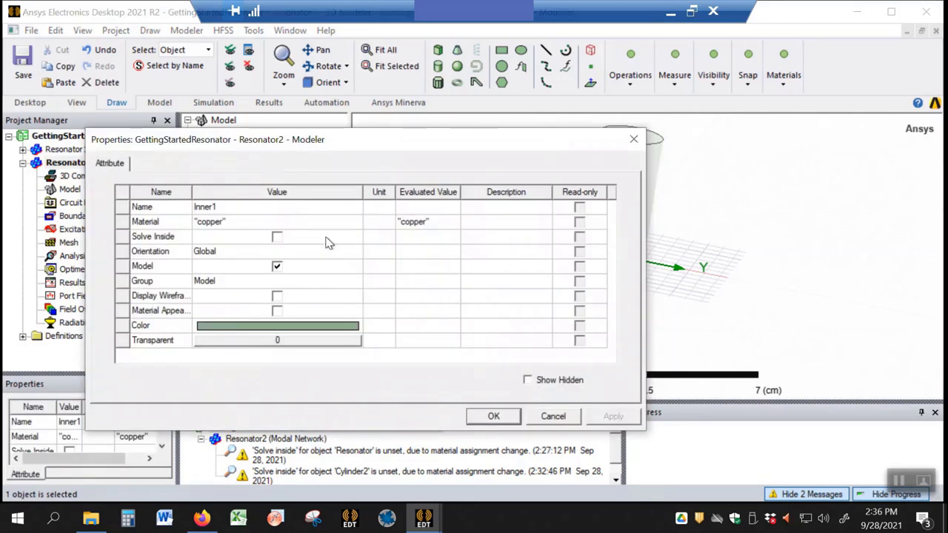
{"action": "left_click", "coordinate": [553, 416]}
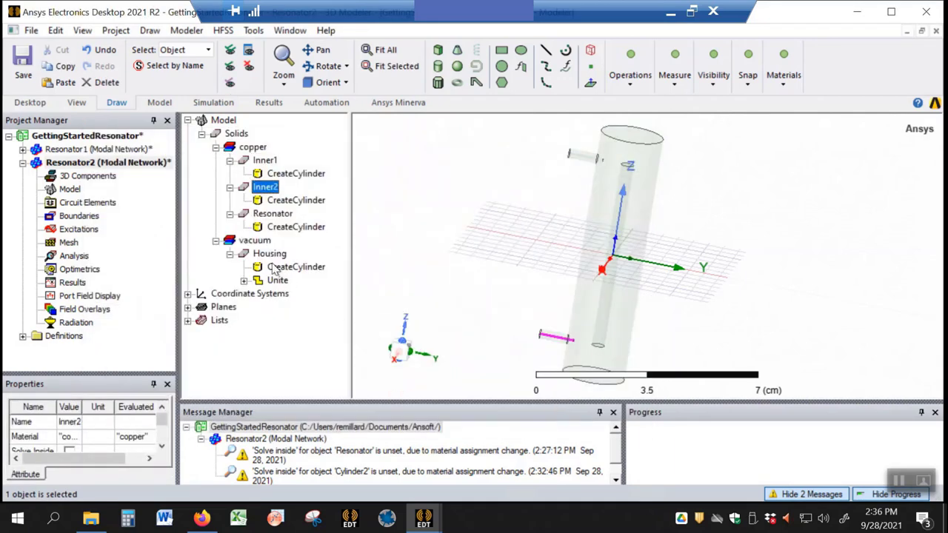
{"action": "double_click", "coordinate": [269, 254]}
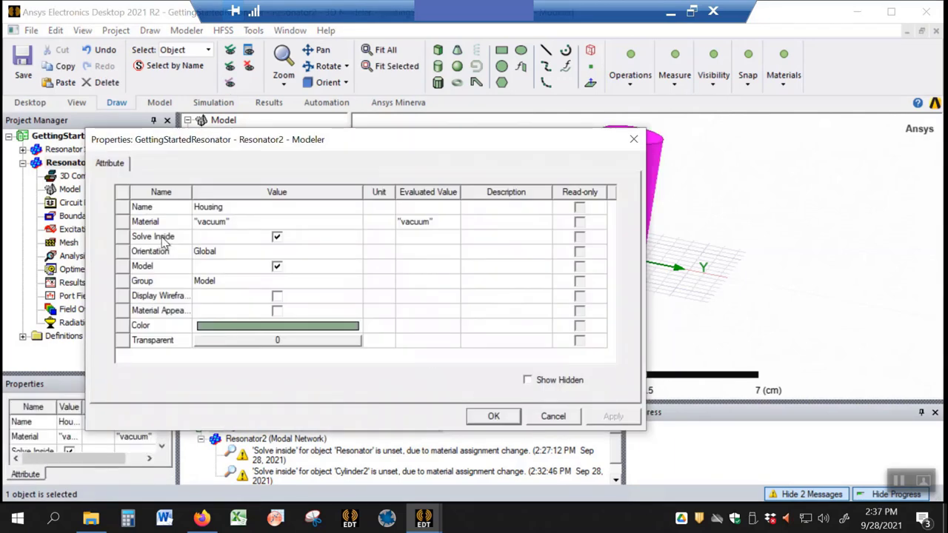
{"action": "left_click", "coordinate": [552, 416]}
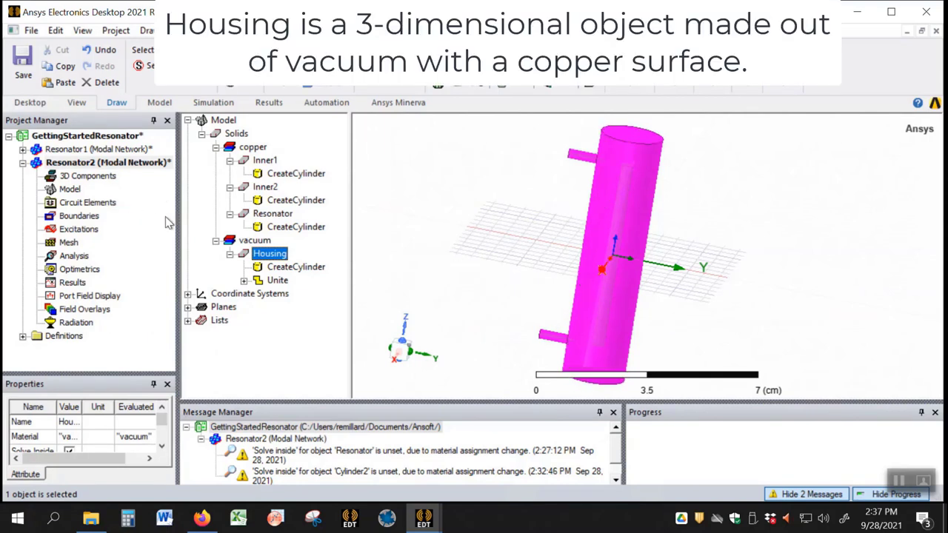
{"action": "left_click", "coordinate": [601, 222]}
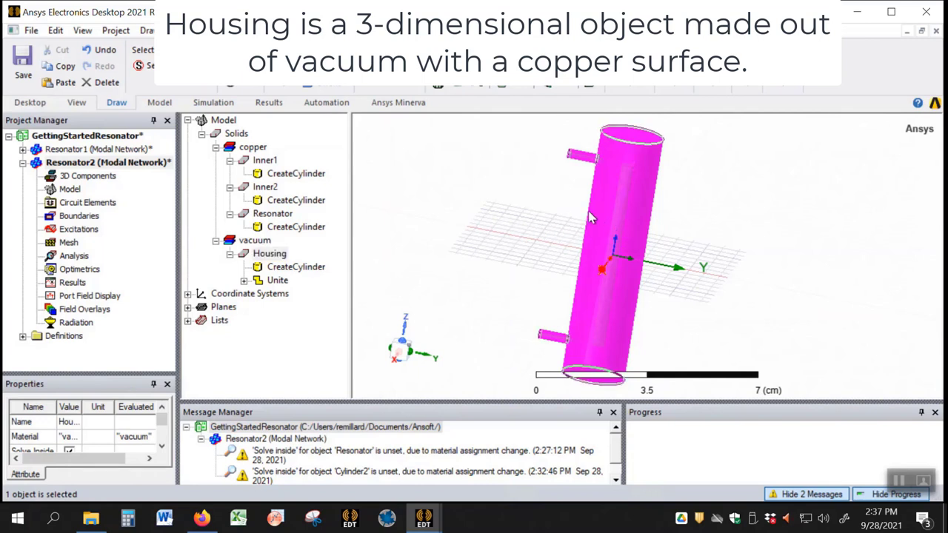
{"action": "left_click", "coordinate": [459, 188]}
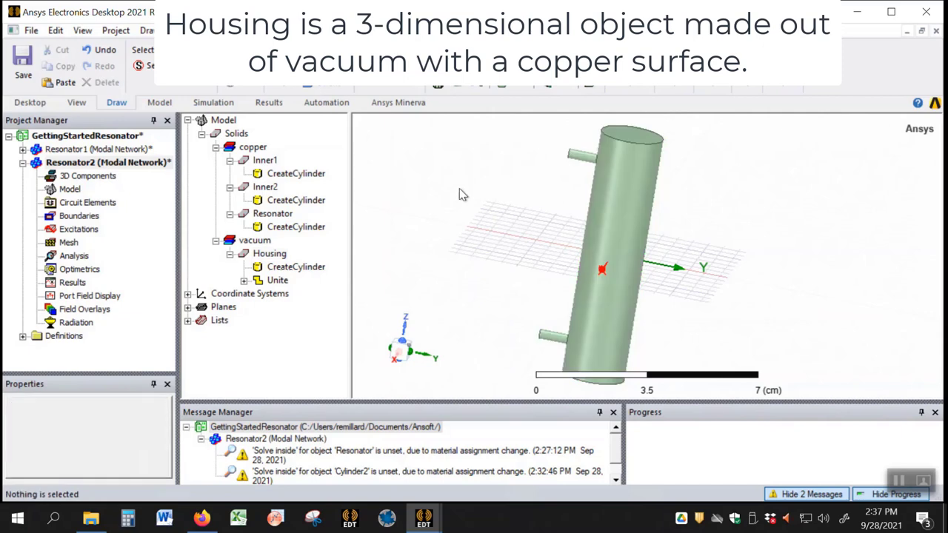
Step: Assign a Finite Conductivity boundary named FiniteCond1 to Housing with a conductivity of 58000000 Siemens/m and relative permeability 1
{"action": "left_click", "coordinate": [598, 181]}
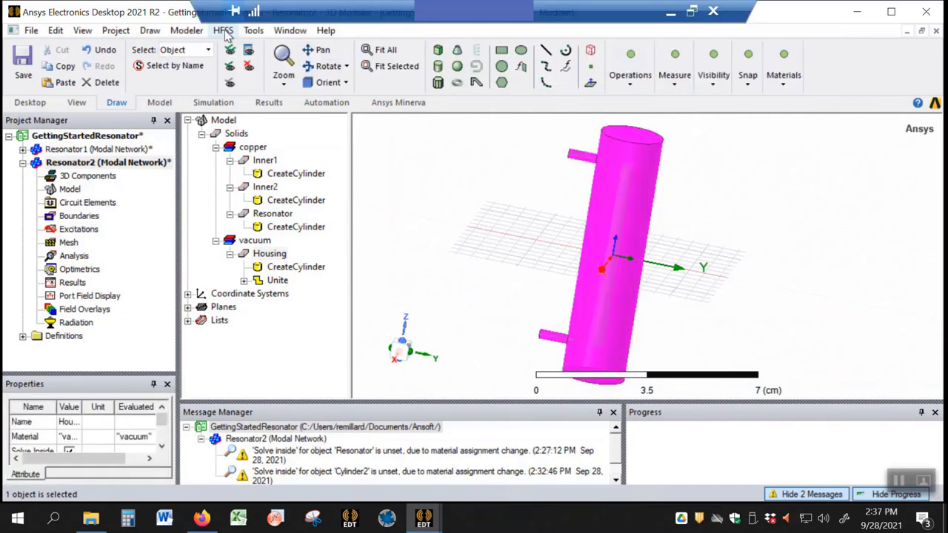
{"action": "left_click", "coordinate": [223, 31]}
{"action": "mouse_move", "coordinate": [315, 249]}
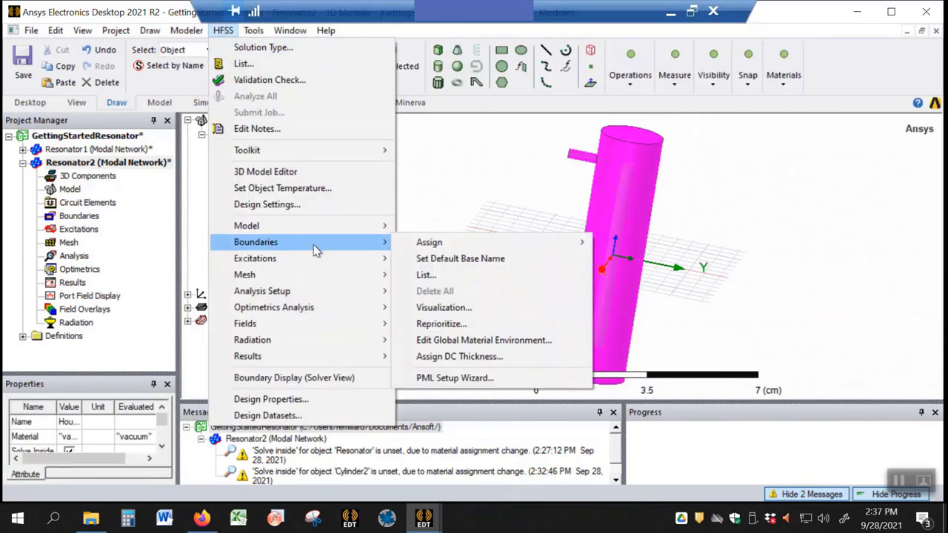
{"action": "mouse_move", "coordinate": [449, 247]}
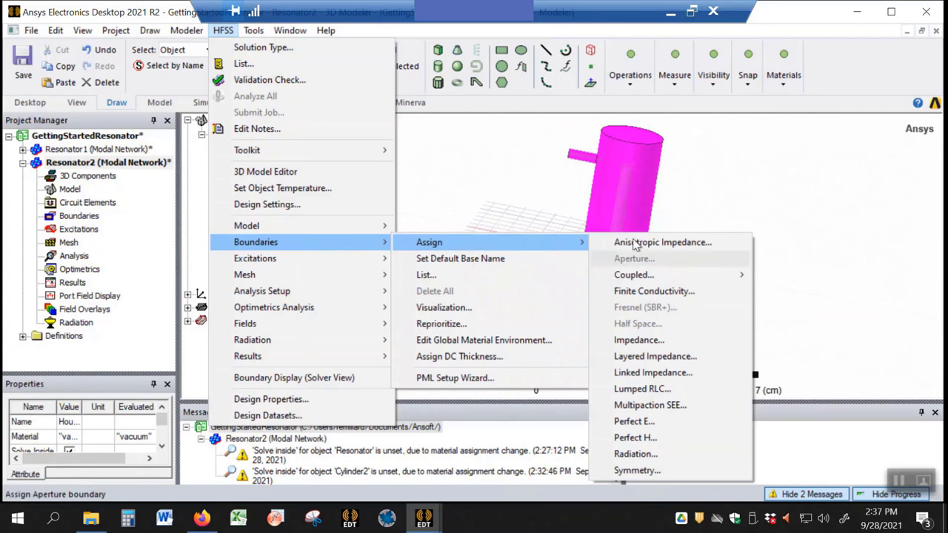
{"action": "left_click", "coordinate": [655, 291]}
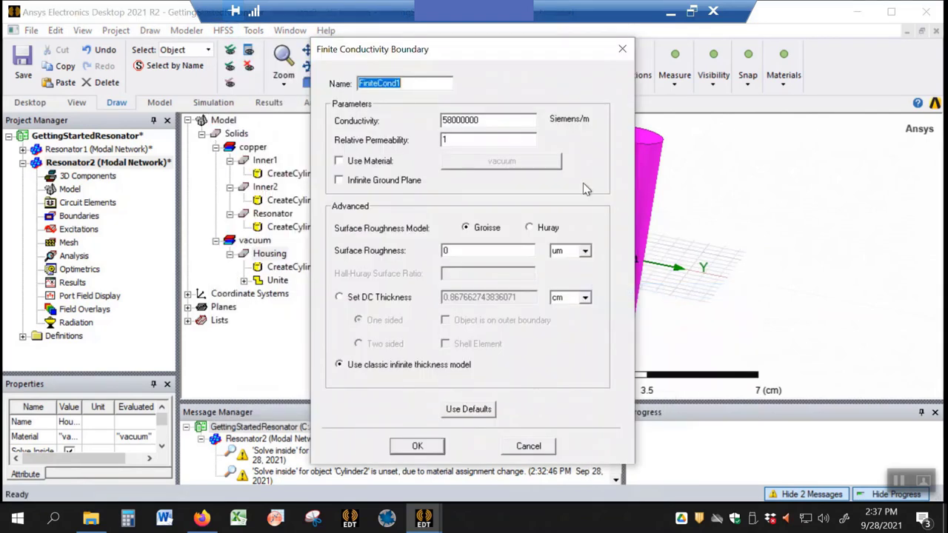
{"action": "left_click", "coordinate": [487, 119]}
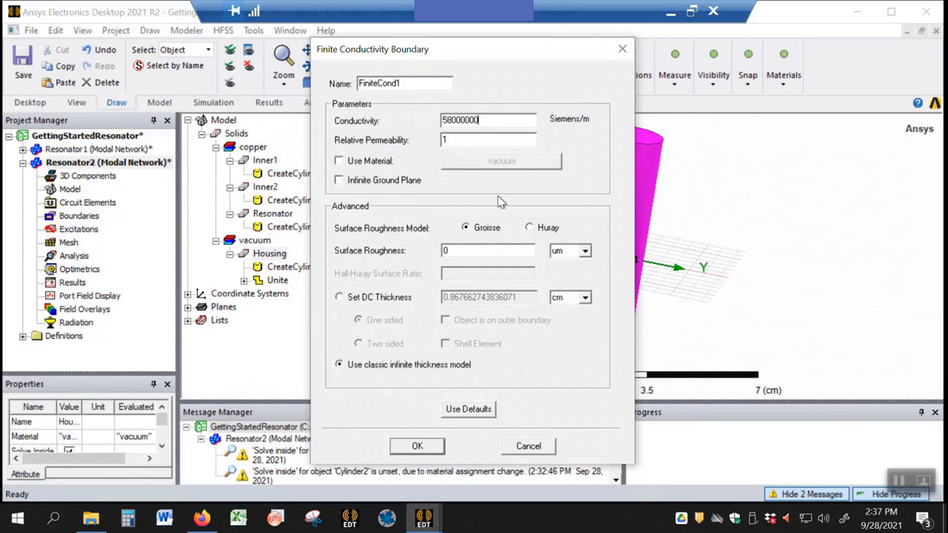
{"action": "left_click", "coordinate": [417, 446]}
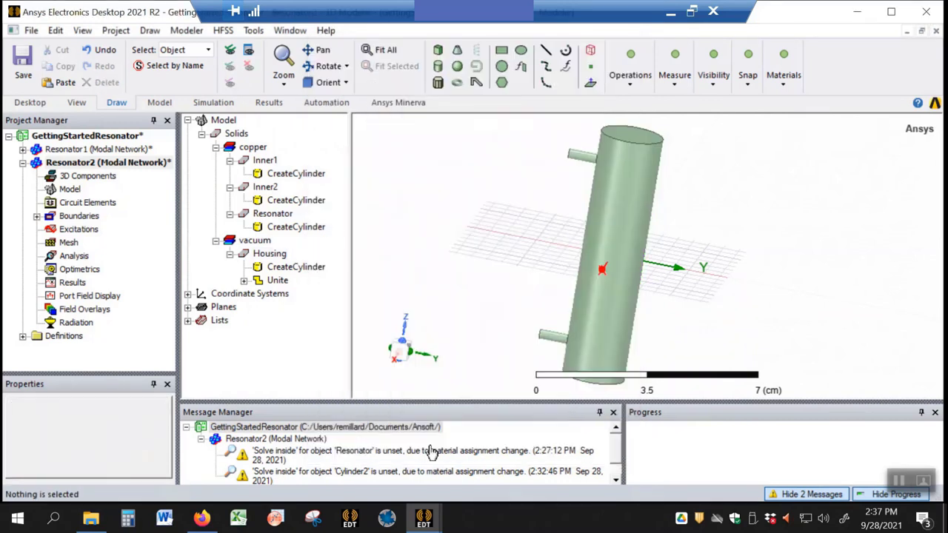
Step: Display the faces covered by the FiniteCond1 boundary on the model, then clear the highlight
{"action": "left_click", "coordinate": [36, 216]}
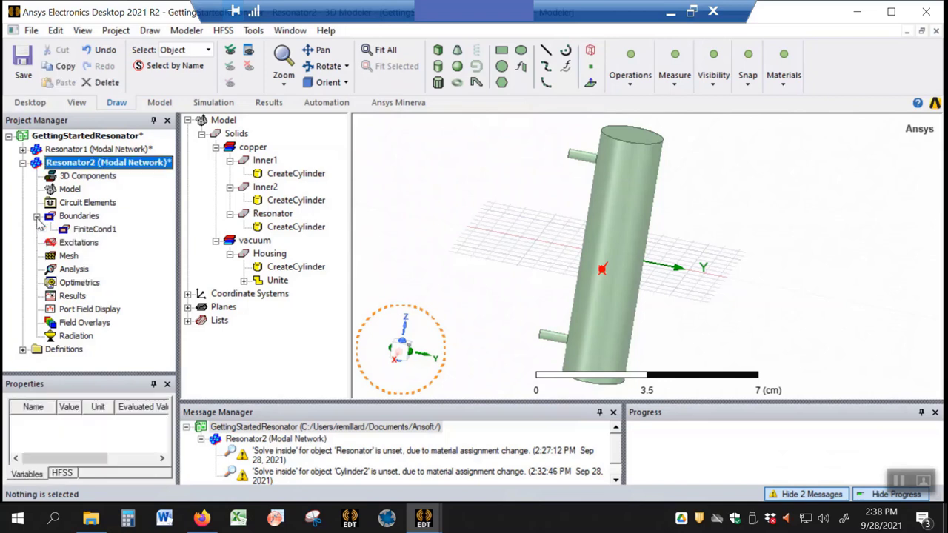
{"action": "left_click", "coordinate": [93, 231]}
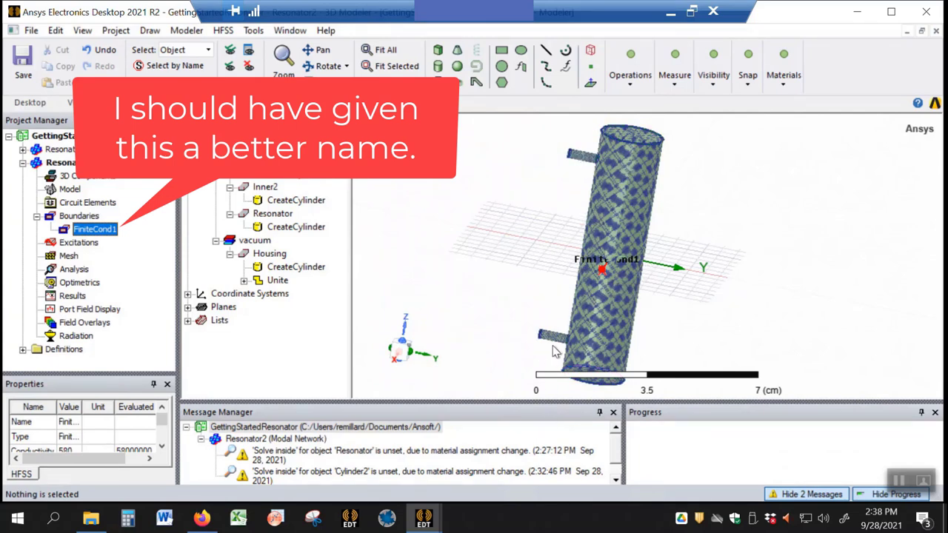
{"action": "left_click", "coordinate": [523, 165]}
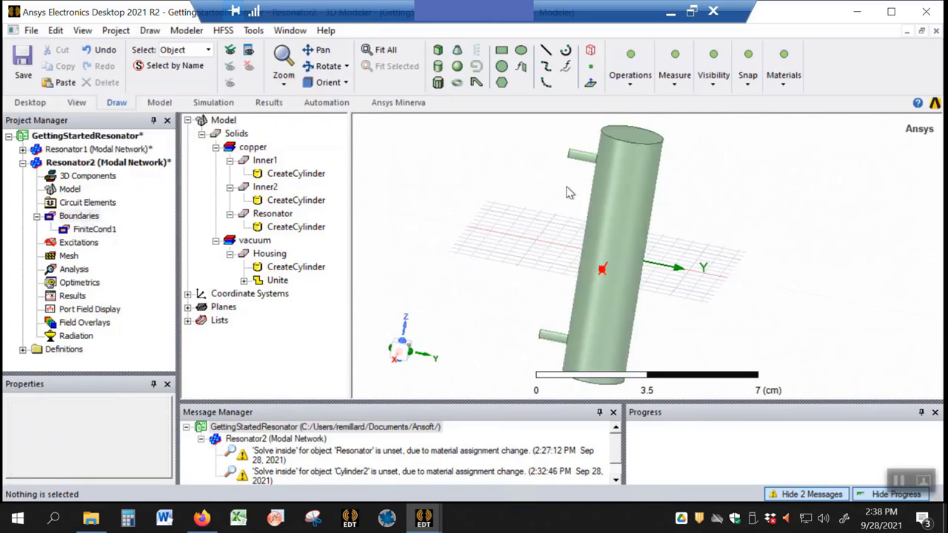
Step: Set the selection mode to faces for picking the open end of the coaxial feed around Inner1
{"action": "left_click_drag", "start_coordinate": [564, 186], "coordinate": [530, 304], "text": "alt"}
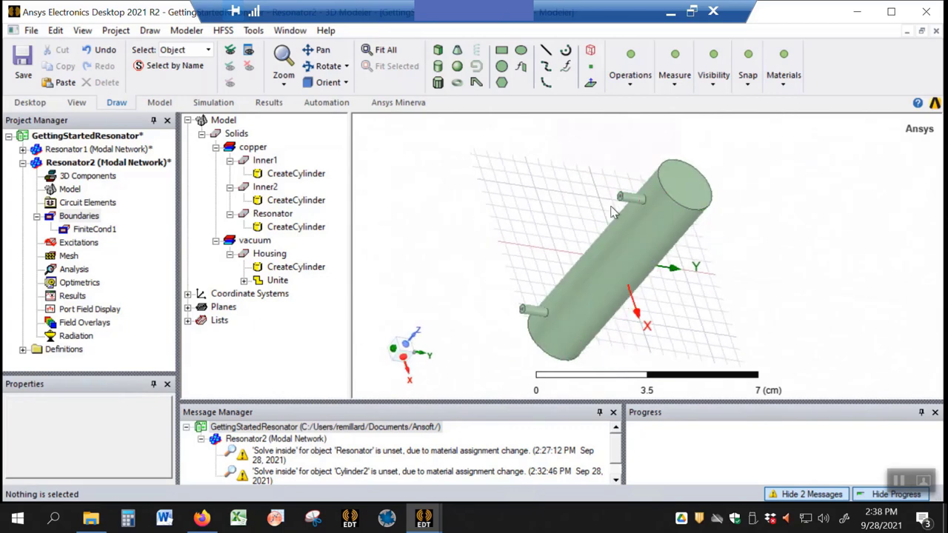
{"action": "scroll", "coordinate": [619, 206], "scroll_direction": "up", "scroll_amount": 2}
{"action": "scroll", "coordinate": [619, 206], "scroll_direction": "up", "scroll_amount": 10}
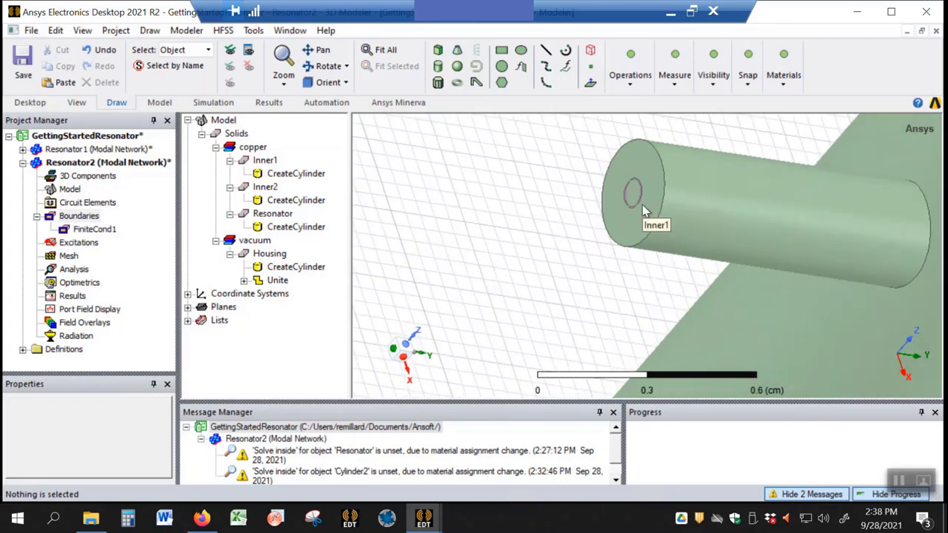
{"action": "left_click", "coordinate": [624, 238]}
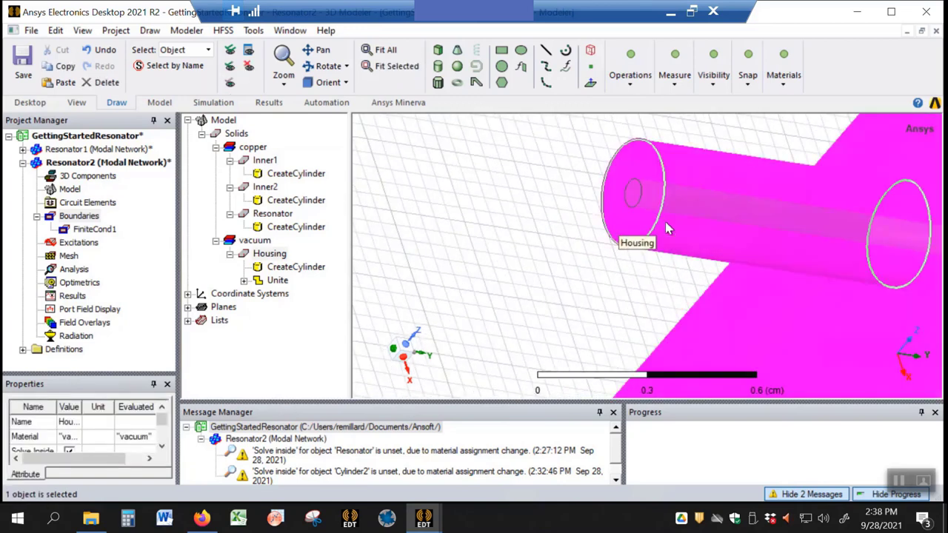
{"action": "left_click", "coordinate": [606, 246]}
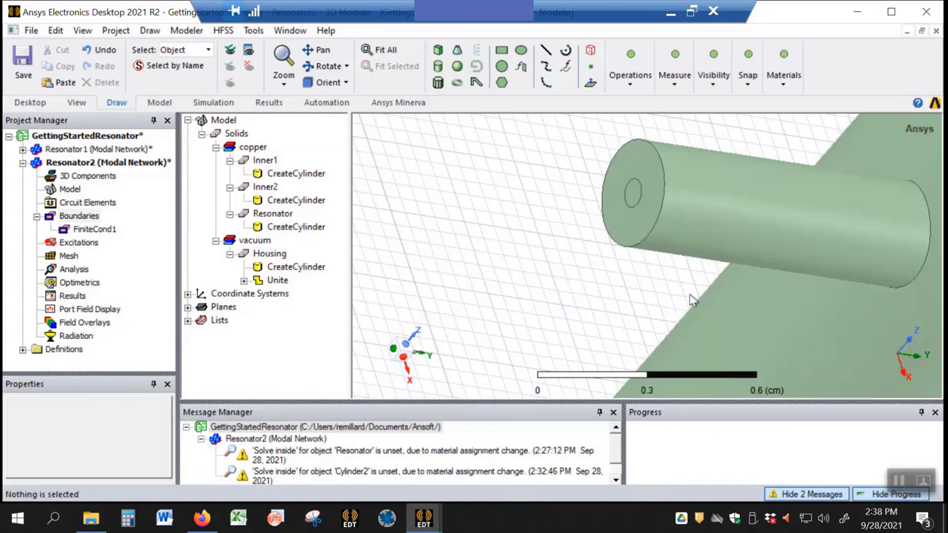
{"action": "left_click", "coordinate": [731, 317]}
{"action": "left_click", "coordinate": [689, 274]}
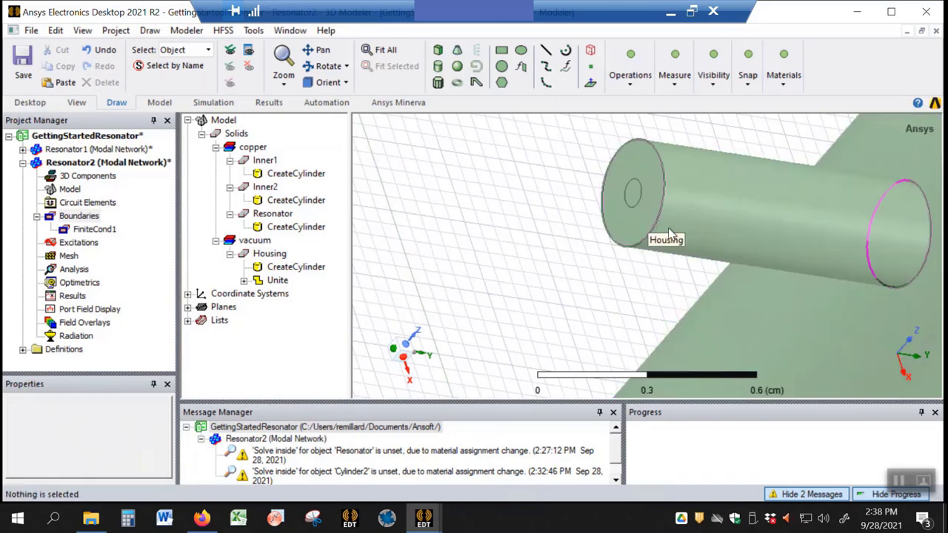
{"action": "right_click", "coordinate": [482, 192]}
{"action": "mouse_move", "coordinate": [545, 71]}
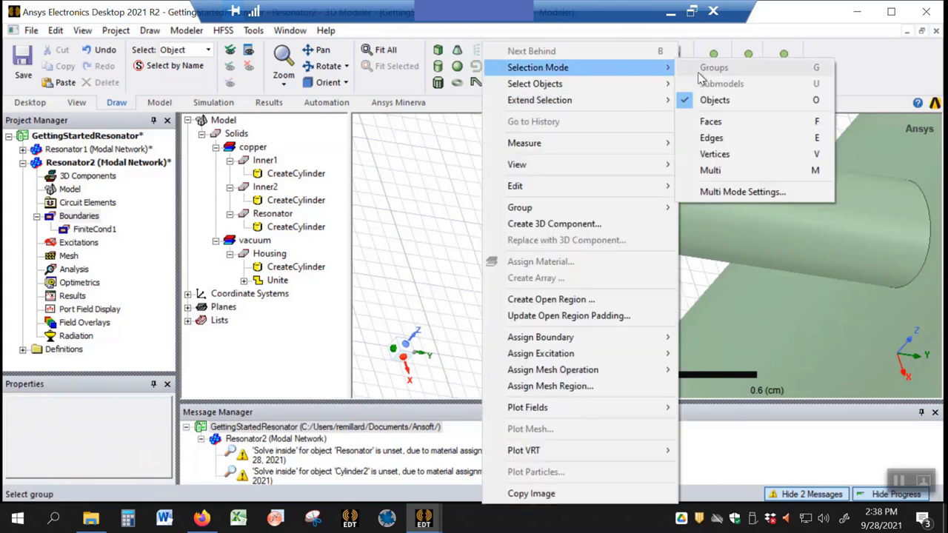
{"action": "left_click", "coordinate": [727, 124]}
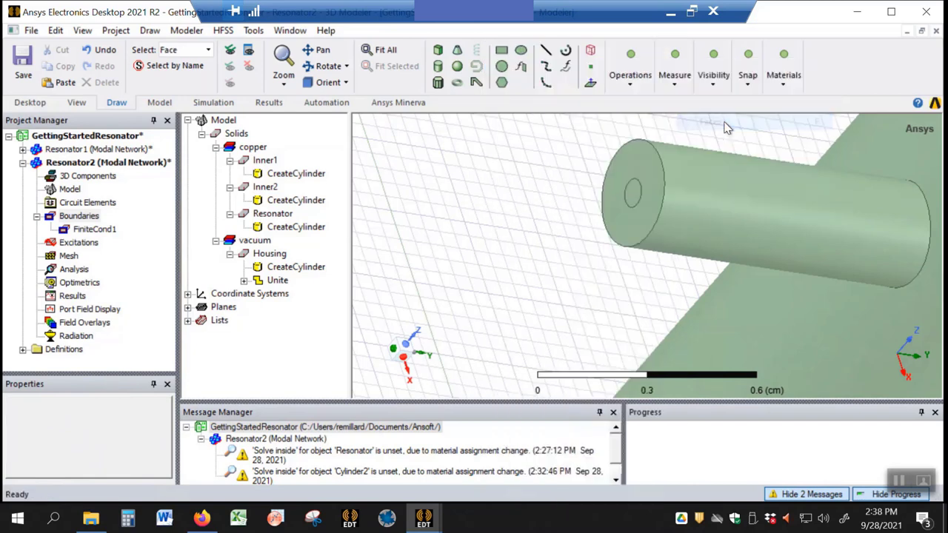
Step: Assign a wave port with one mode and no integration line to the feed's end face around Inner1
{"action": "left_click", "coordinate": [641, 173]}
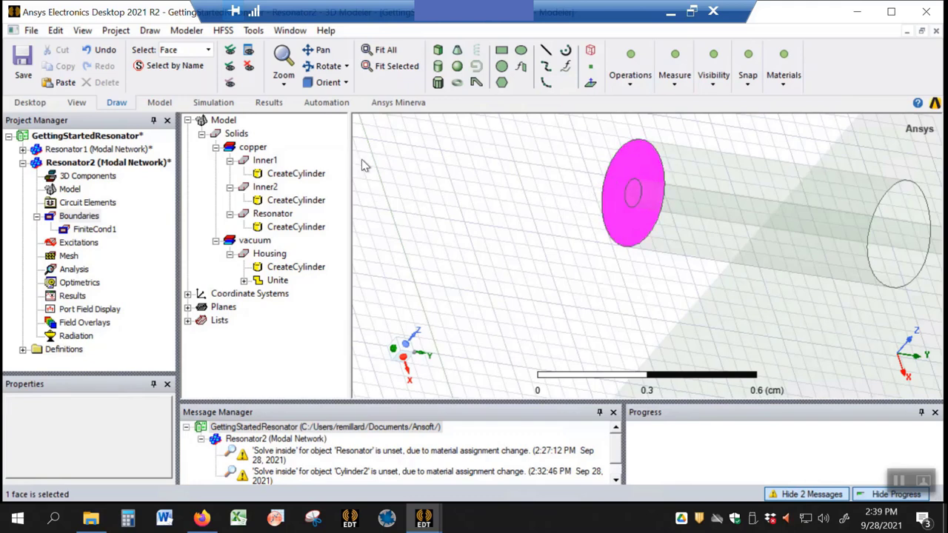
{"action": "left_click", "coordinate": [222, 30]}
{"action": "mouse_move", "coordinate": [273, 247]}
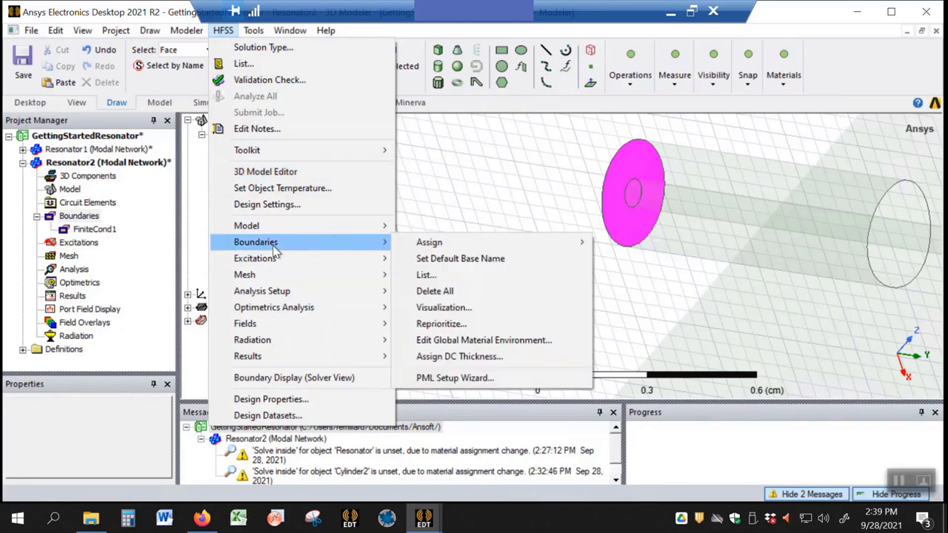
{"action": "mouse_move", "coordinate": [302, 257]}
{"action": "mouse_move", "coordinate": [429, 258]}
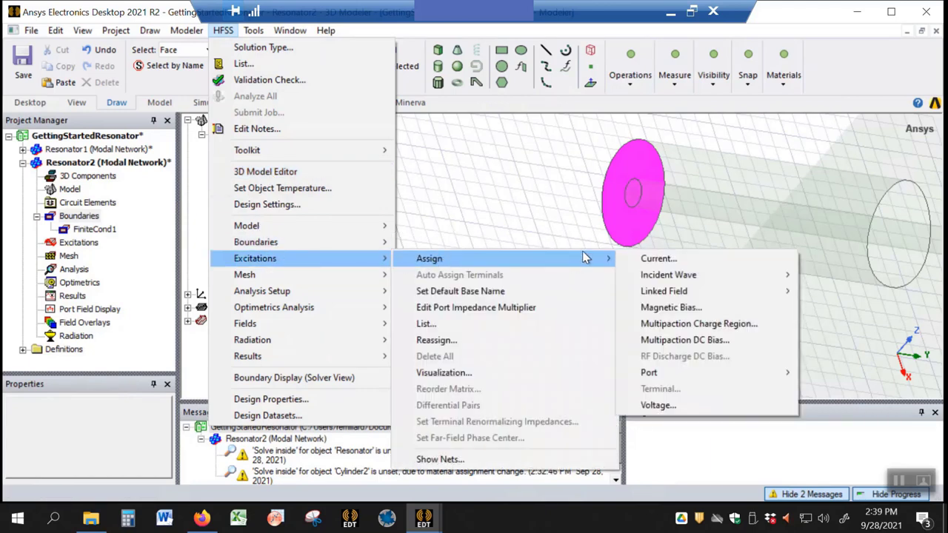
{"action": "mouse_move", "coordinate": [720, 372]}
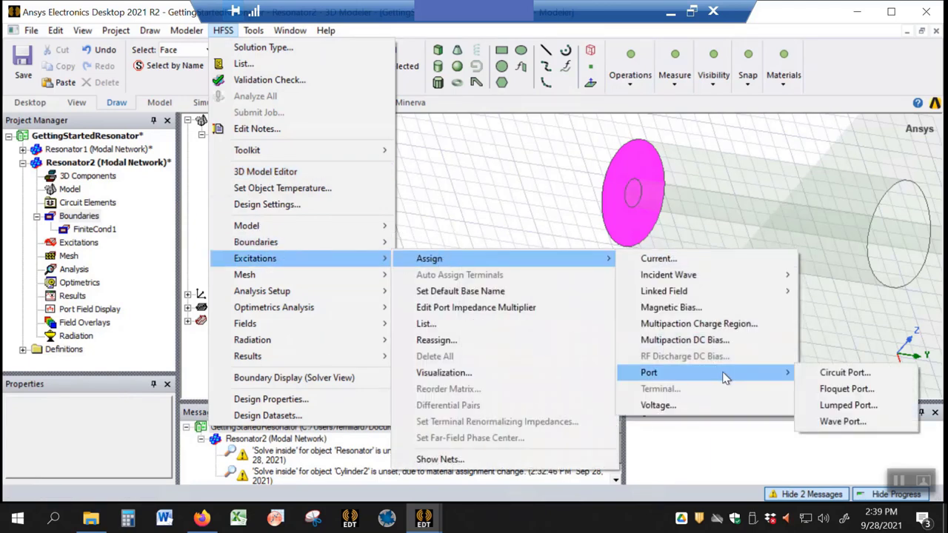
{"action": "left_click", "coordinate": [841, 421]}
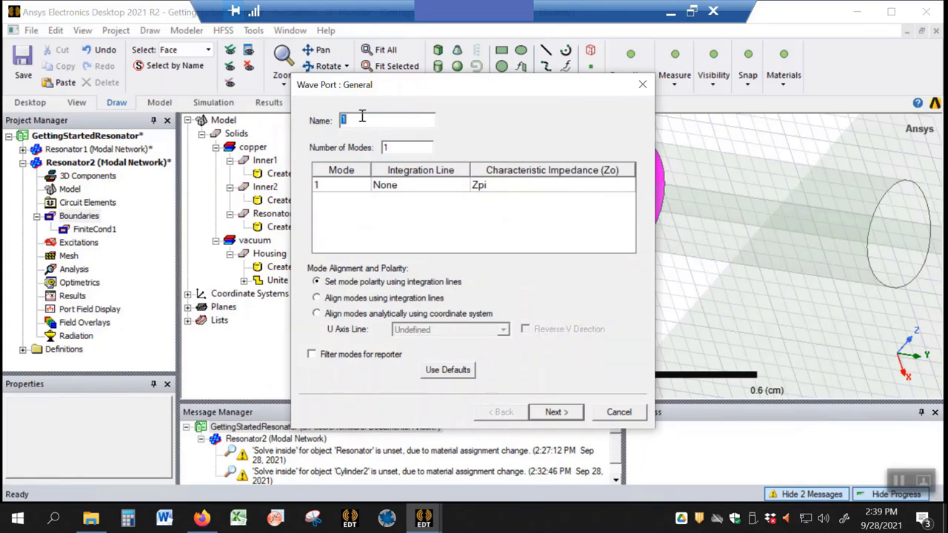
{"action": "left_click", "coordinate": [557, 412]}
{"action": "left_click", "coordinate": [557, 414]}
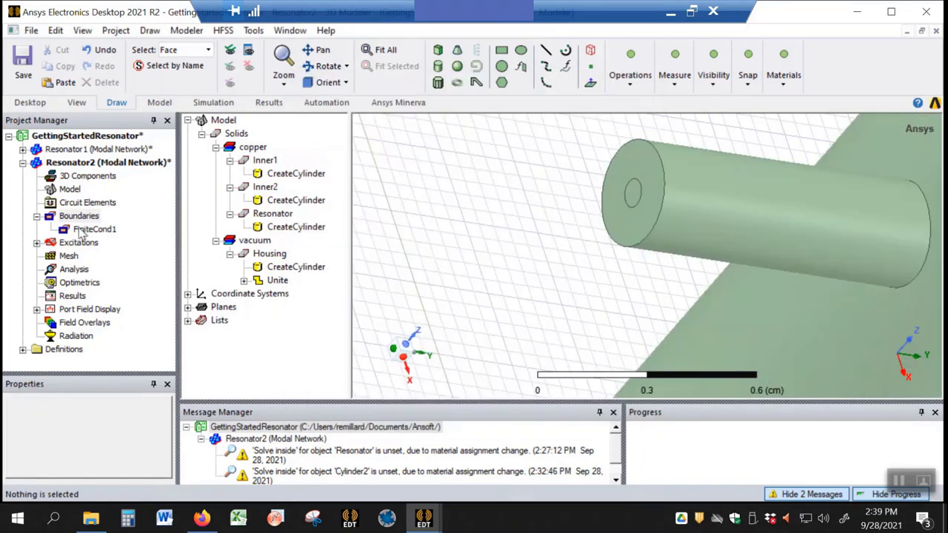
Step: Display wave port 1 on the model to check which end face it covers
{"action": "left_click", "coordinate": [36, 243]}
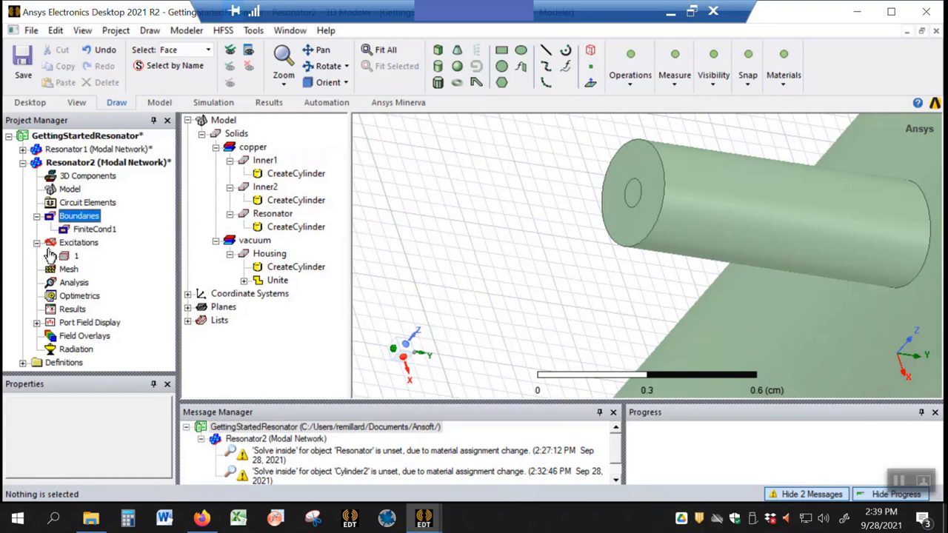
{"action": "left_click", "coordinate": [74, 255]}
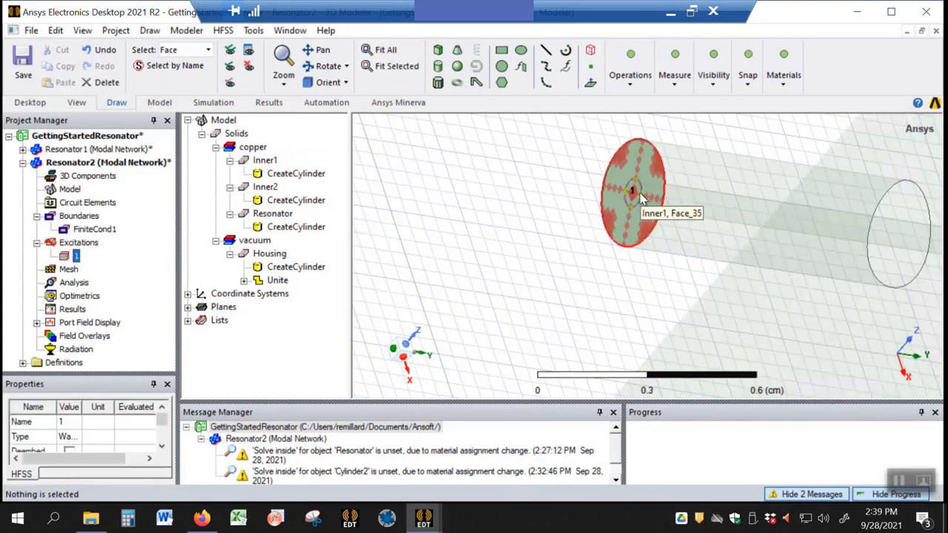
{"action": "scroll", "coordinate": [461, 197], "scroll_direction": "down", "scroll_amount": 5}
{"action": "left_click", "coordinate": [404, 270]}
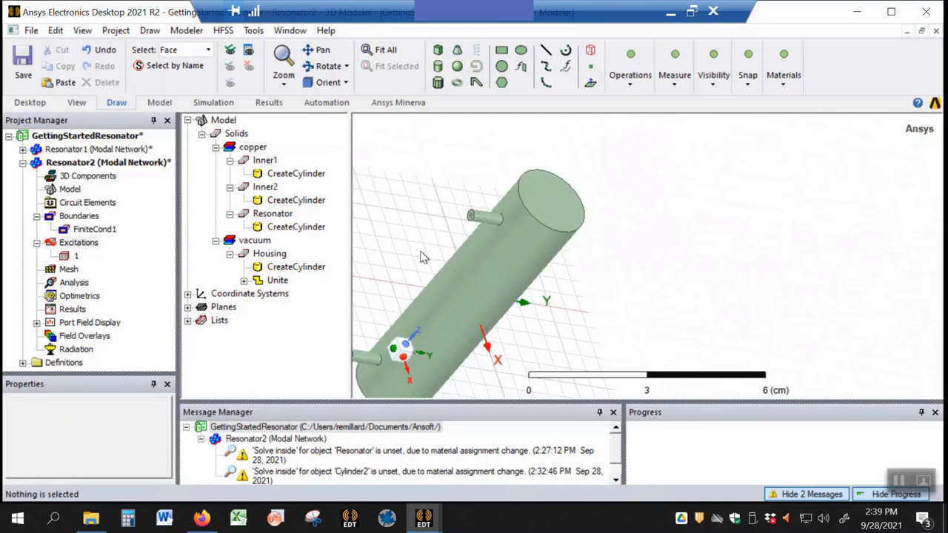
Step: Assign a second wave port with one mode and no integration line to the end face of the other coaxial feed
{"action": "left_click_drag", "start_coordinate": [513, 199], "coordinate": [569, 188], "text": "shift"}
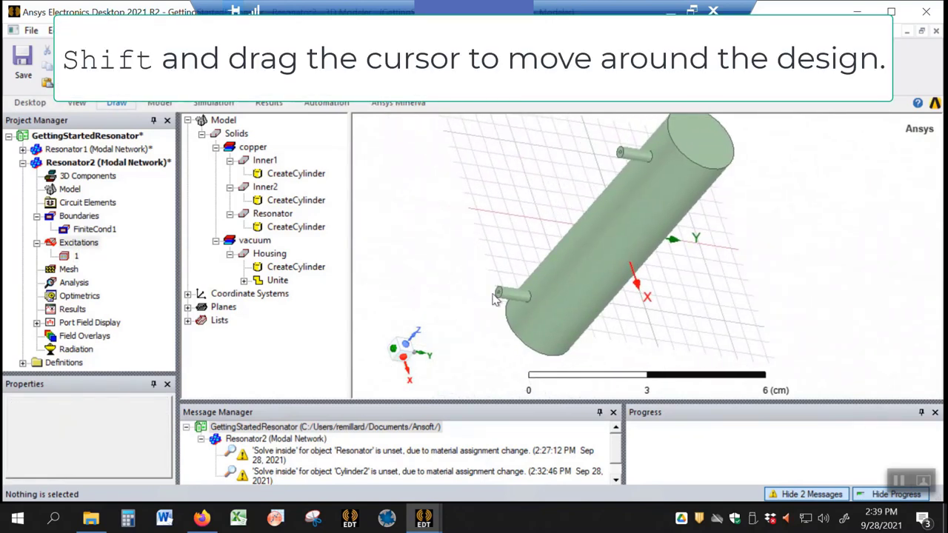
{"action": "scroll", "coordinate": [495, 302], "scroll_direction": "up", "scroll_amount": 3}
{"action": "scroll", "coordinate": [495, 302], "scroll_direction": "up", "scroll_amount": 5}
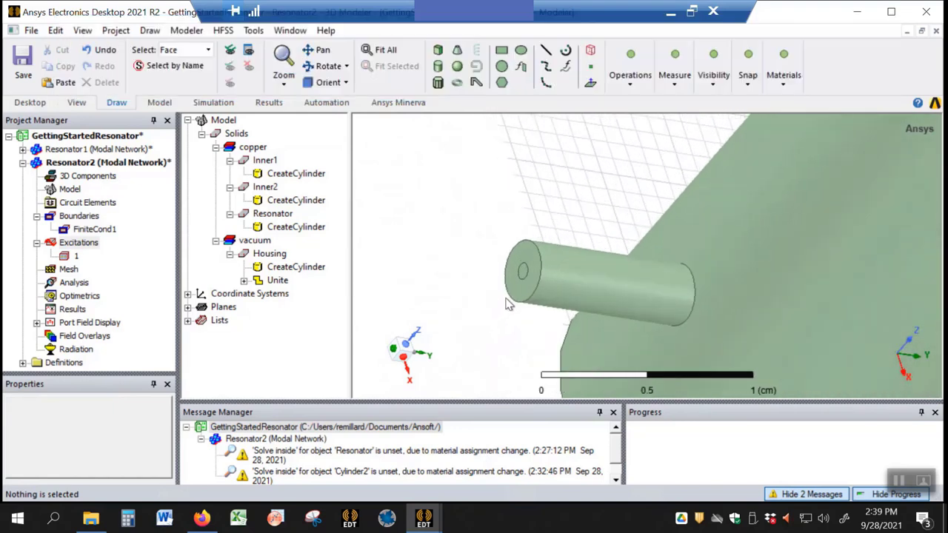
{"action": "scroll", "coordinate": [517, 289], "scroll_direction": "up", "scroll_amount": 2}
{"action": "left_click", "coordinate": [517, 284]}
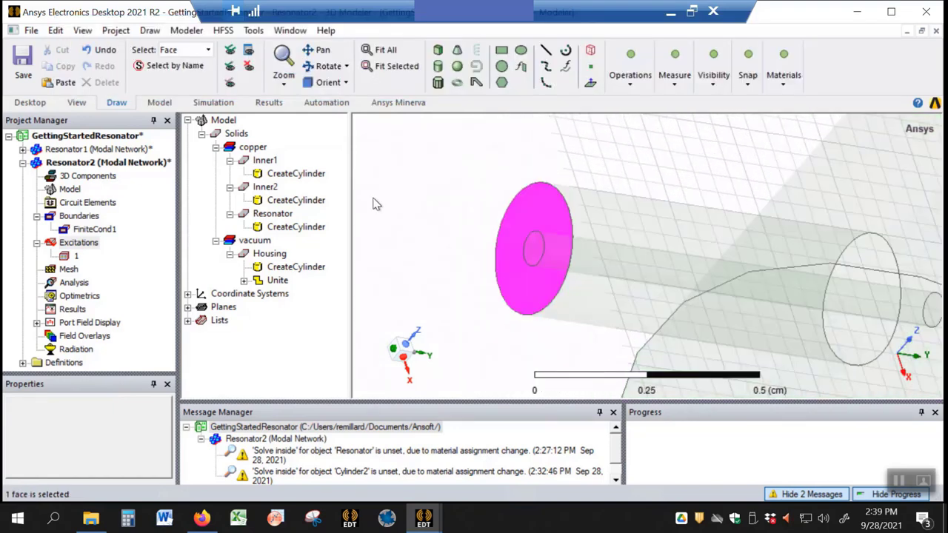
{"action": "left_click", "coordinate": [223, 31]}
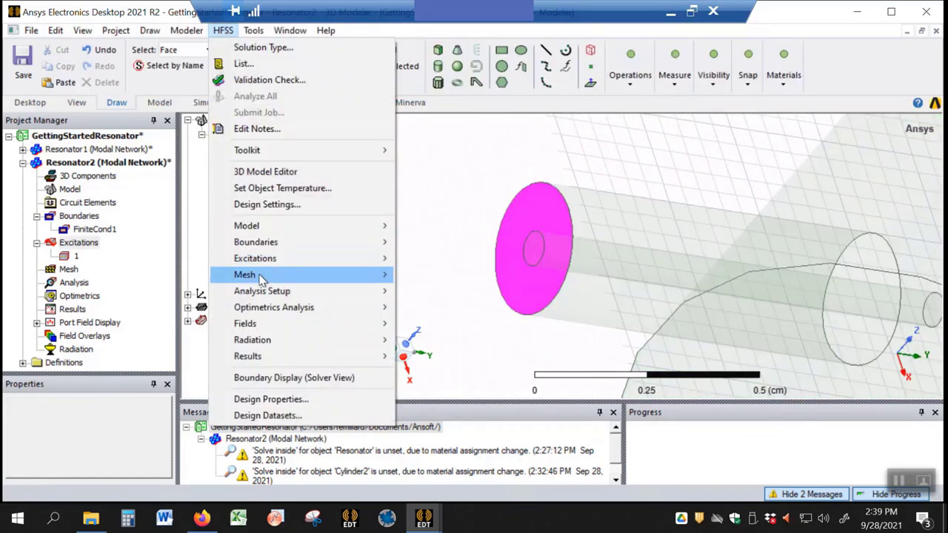
{"action": "mouse_move", "coordinate": [311, 242]}
{"action": "mouse_move", "coordinate": [481, 260]}
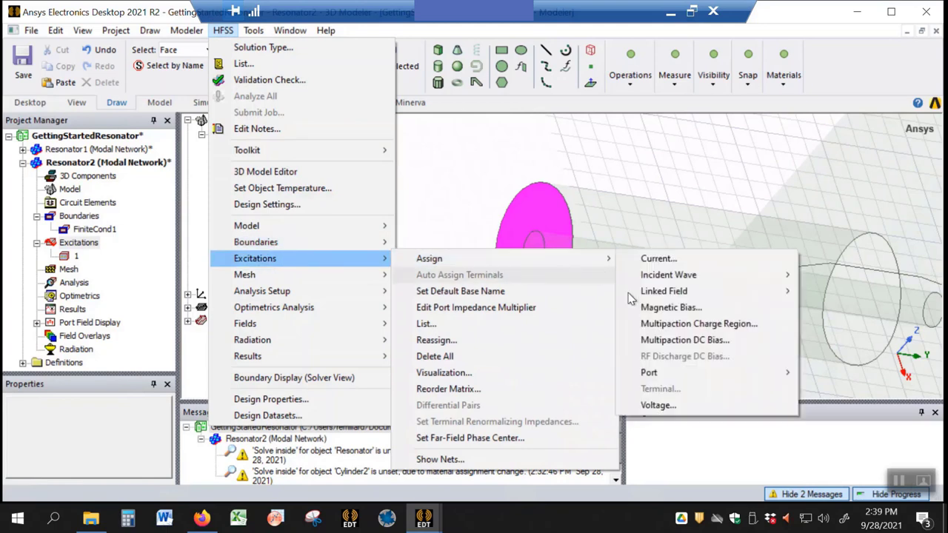
{"action": "mouse_move", "coordinate": [666, 372]}
{"action": "left_click", "coordinate": [840, 422]}
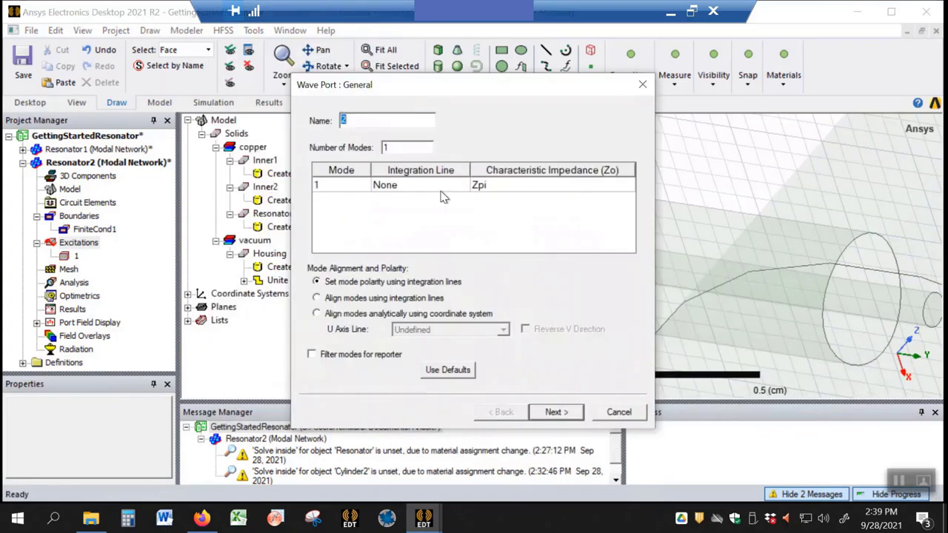
{"action": "left_click", "coordinate": [555, 413]}
{"action": "left_click", "coordinate": [555, 412]}
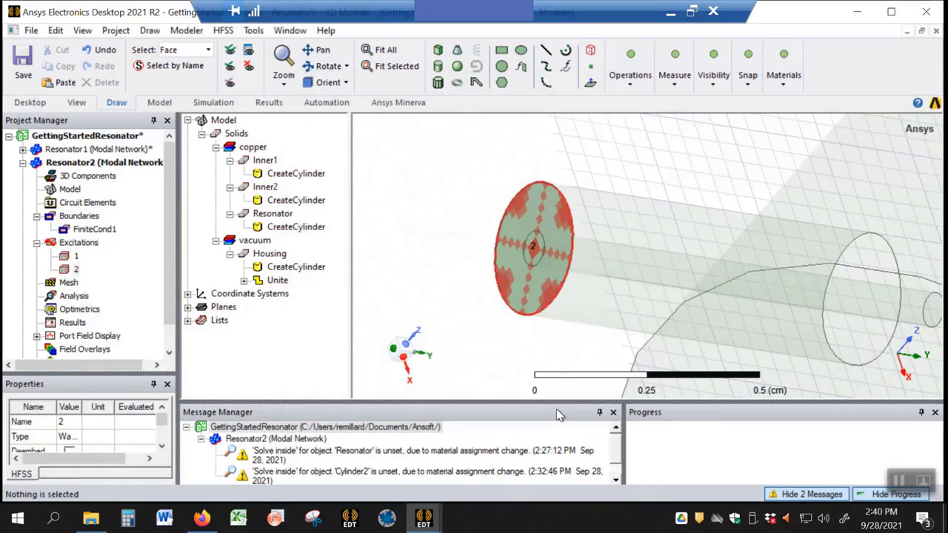
{"action": "left_click", "coordinate": [458, 253]}
Step: Add an advanced driven solution setup with a single solution frequency of 3 GHz
{"action": "scroll", "coordinate": [444, 252], "scroll_direction": "down", "scroll_amount": 10}
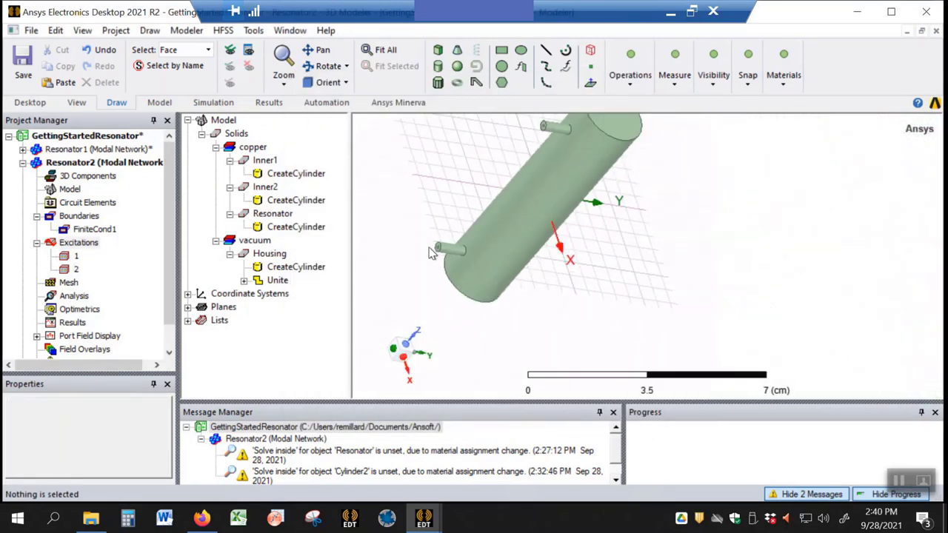
{"action": "scroll", "coordinate": [433, 251], "scroll_direction": "up", "scroll_amount": 1}
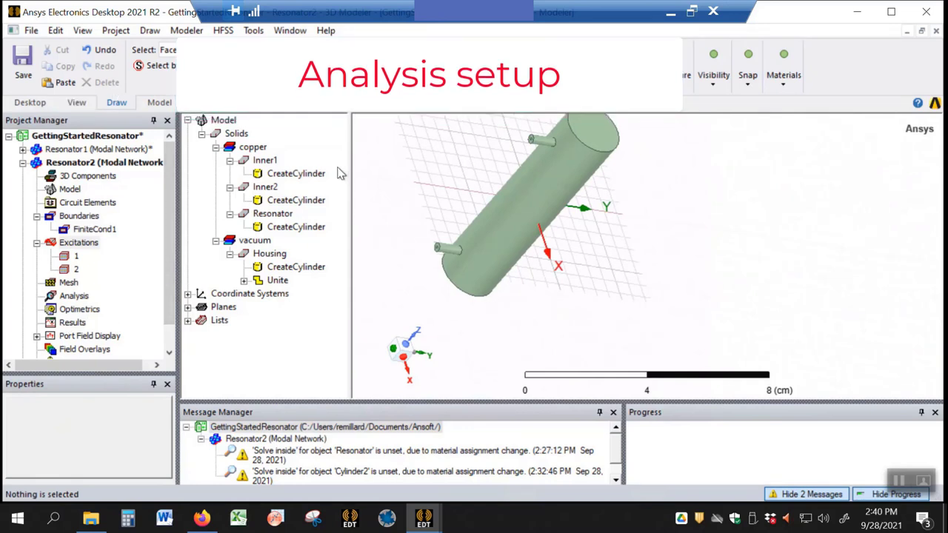
{"action": "left_click", "coordinate": [223, 31]}
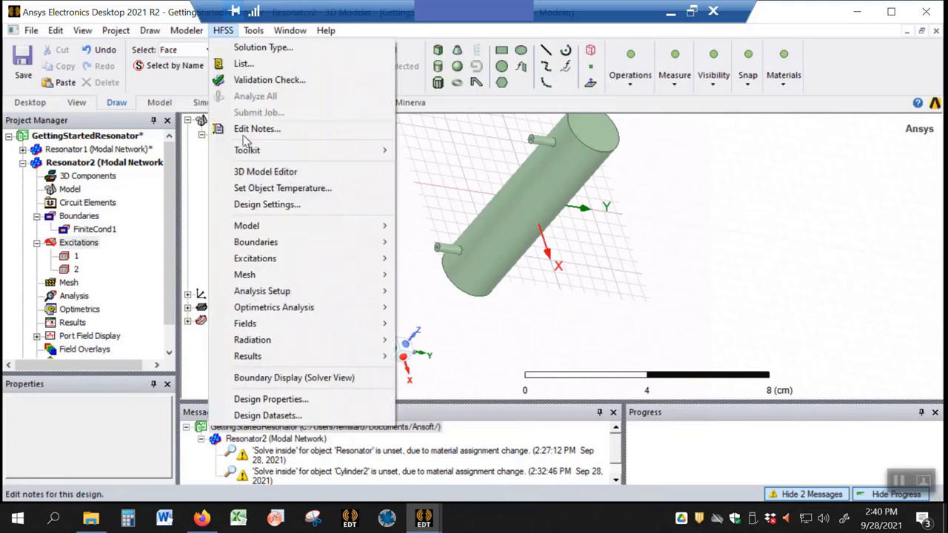
{"action": "mouse_move", "coordinate": [317, 296]}
{"action": "mouse_move", "coordinate": [437, 295]}
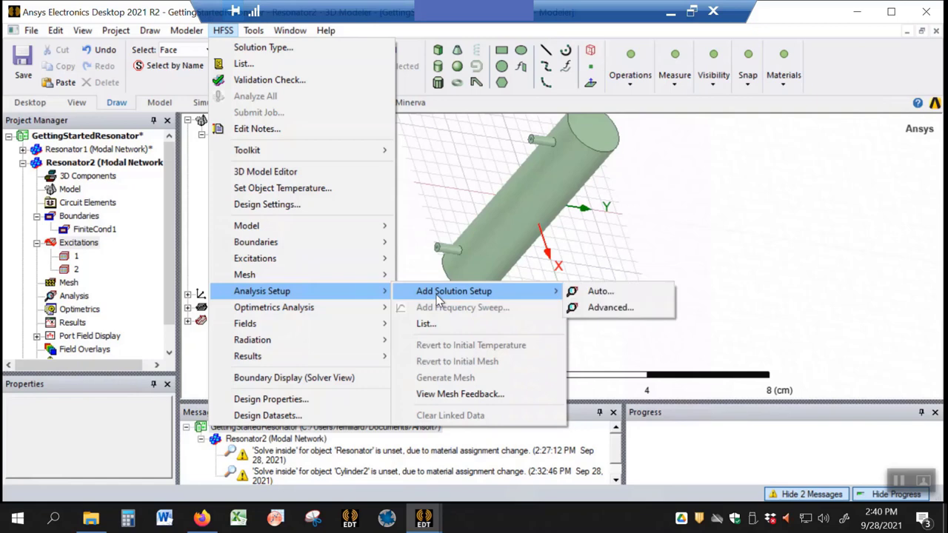
{"action": "left_click", "coordinate": [606, 308]}
{"action": "left_click", "coordinate": [422, 71]}
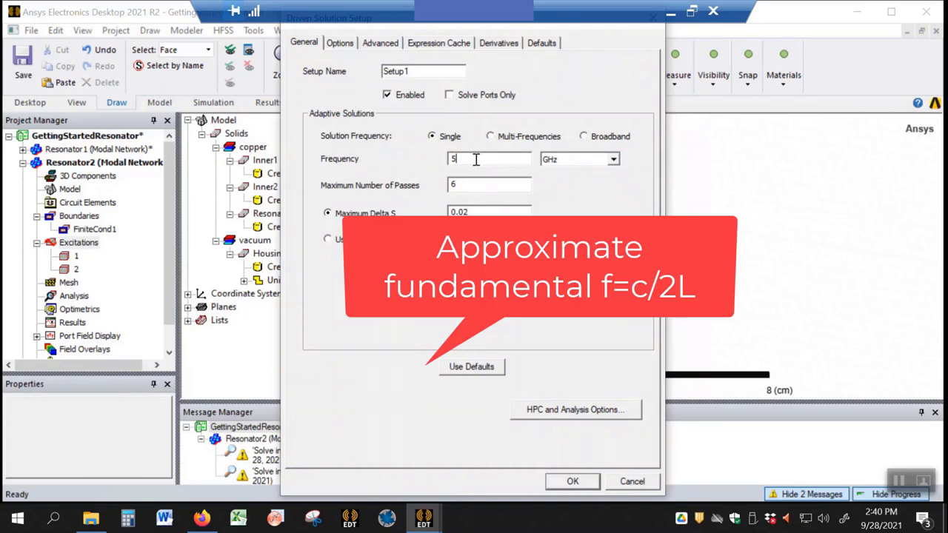
{"action": "left_click_drag", "start_coordinate": [473, 157], "coordinate": [445, 162]}
{"action": "type", "text": "3"}
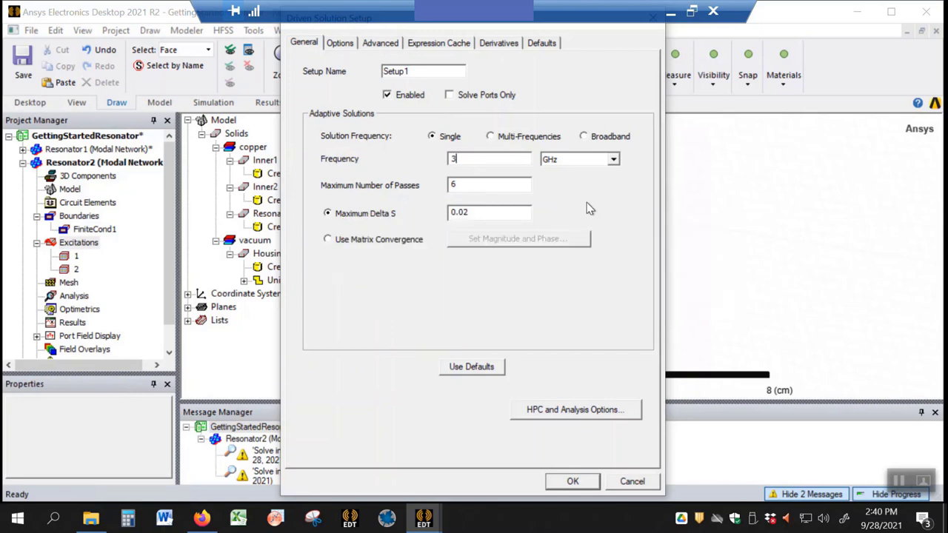
Step: Set the solution setup's Maximum Delta S to 0.0001, review its remaining options and accept the setup
{"action": "left_click", "coordinate": [489, 185]}
{"action": "type", "text": "001"}
{"action": "left_click", "coordinate": [510, 213]}
{"action": "left_click", "coordinate": [340, 44]}
{"action": "left_click", "coordinate": [379, 43]}
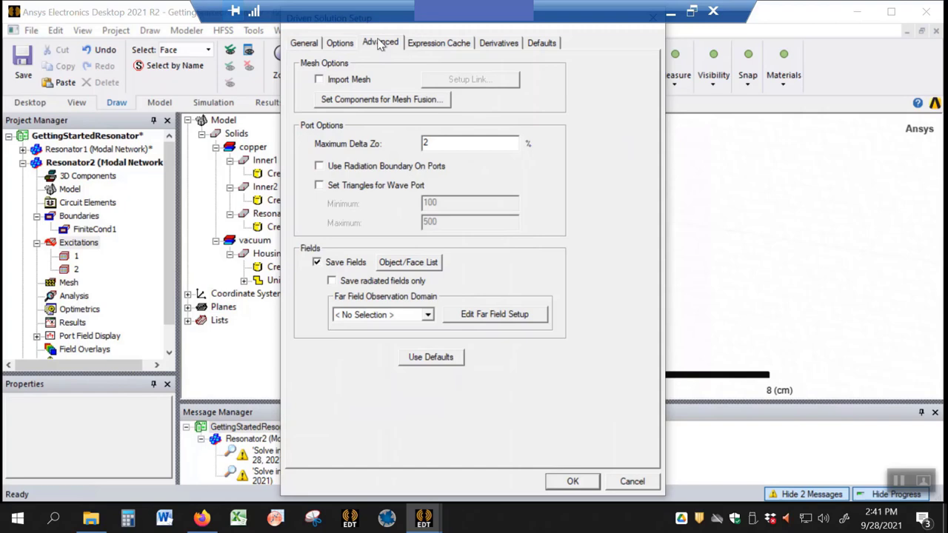
{"action": "left_click", "coordinate": [421, 44]}
{"action": "left_click", "coordinate": [302, 44]}
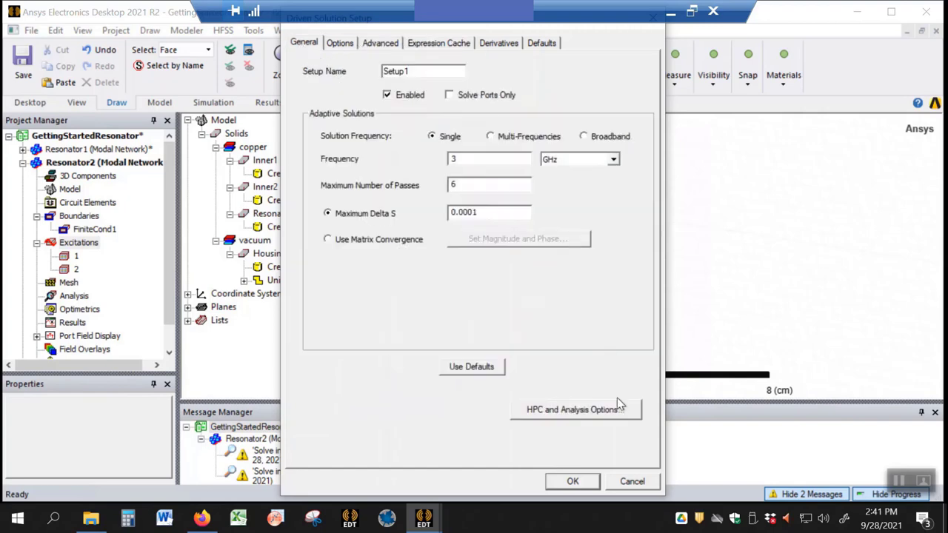
{"action": "left_click", "coordinate": [572, 481]}
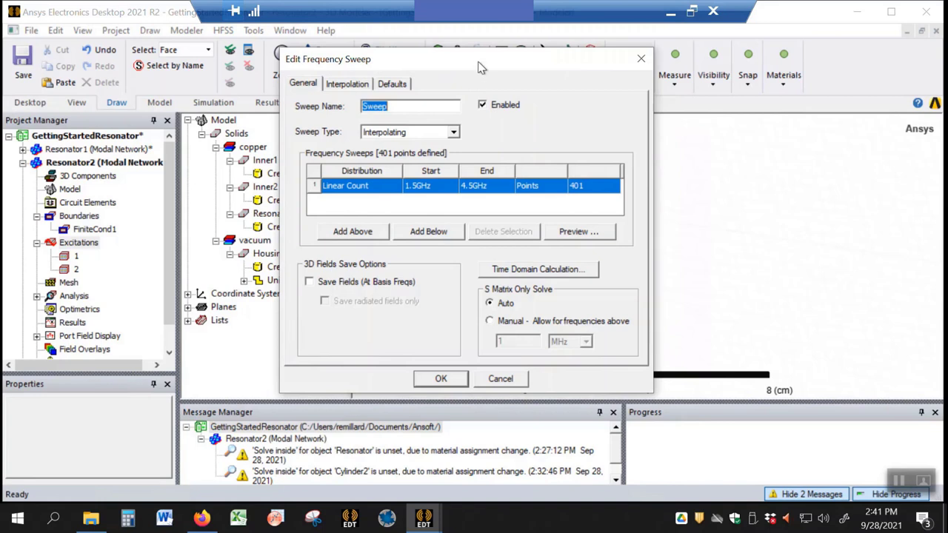
Step: Define the frequency sweep as Fast, ending at 3 GHz with a linear count of 1601 points, and accept it
{"action": "left_click", "coordinate": [453, 133]}
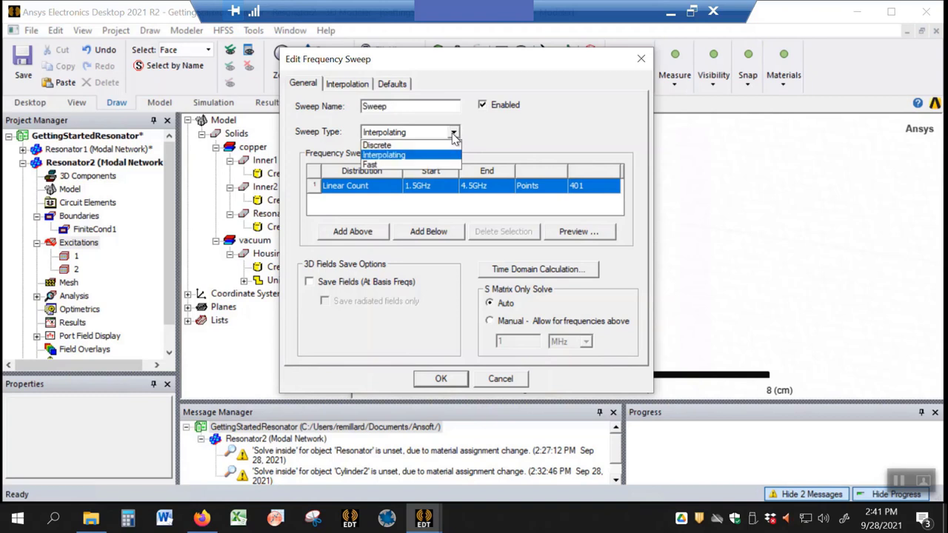
{"action": "left_click", "coordinate": [428, 164]}
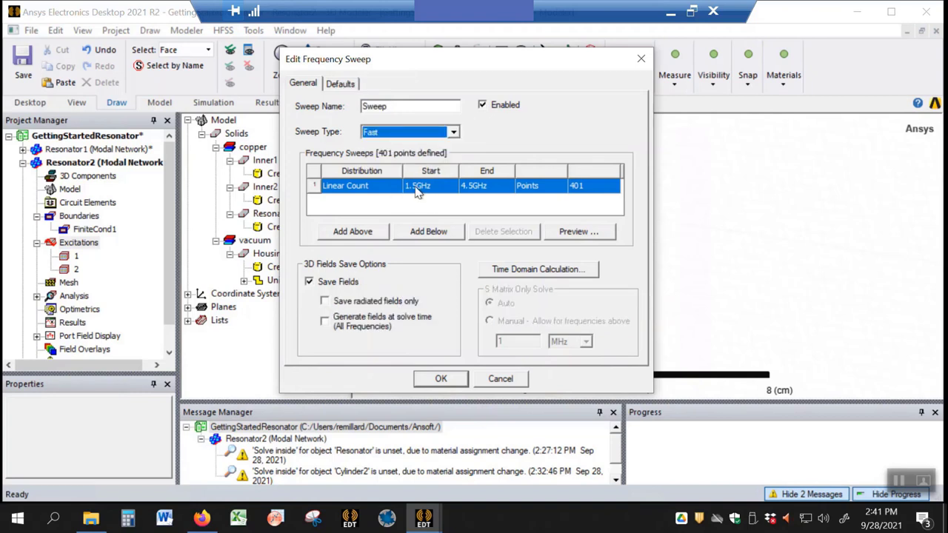
{"action": "left_click", "coordinate": [470, 189]}
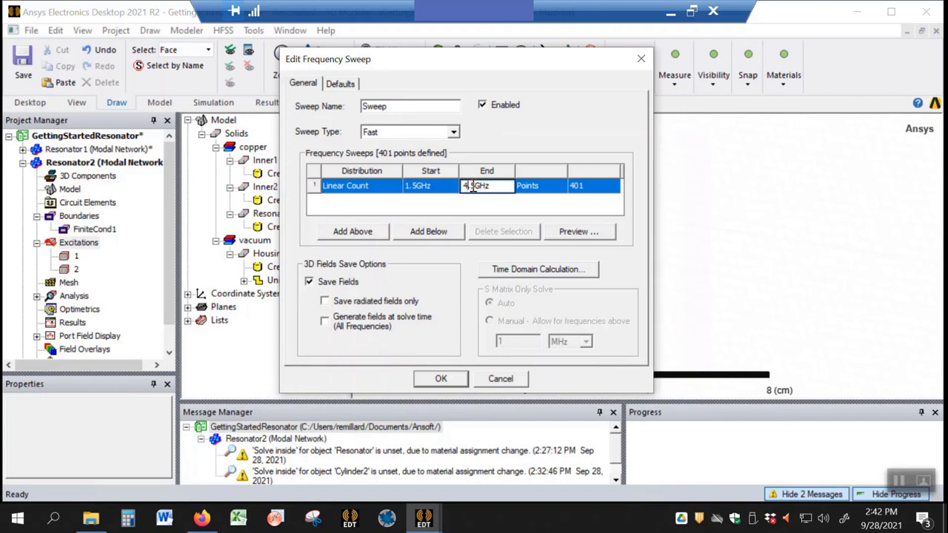
{"action": "left_click_drag", "start_coordinate": [472, 187], "coordinate": [462, 186]}
{"action": "type", "text": "3"}
{"action": "left_click", "coordinate": [417, 189]}
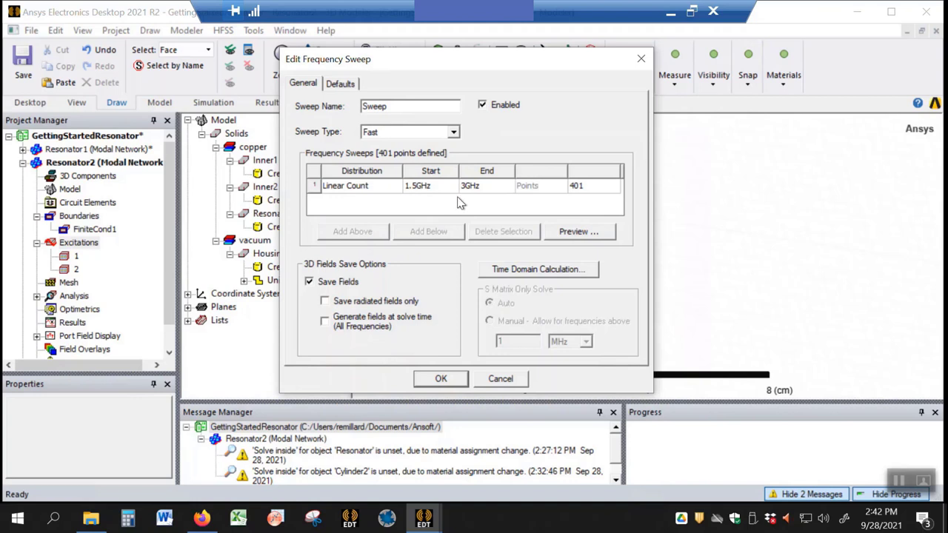
{"action": "left_click", "coordinate": [585, 190]}
{"action": "type", "text": "1"}
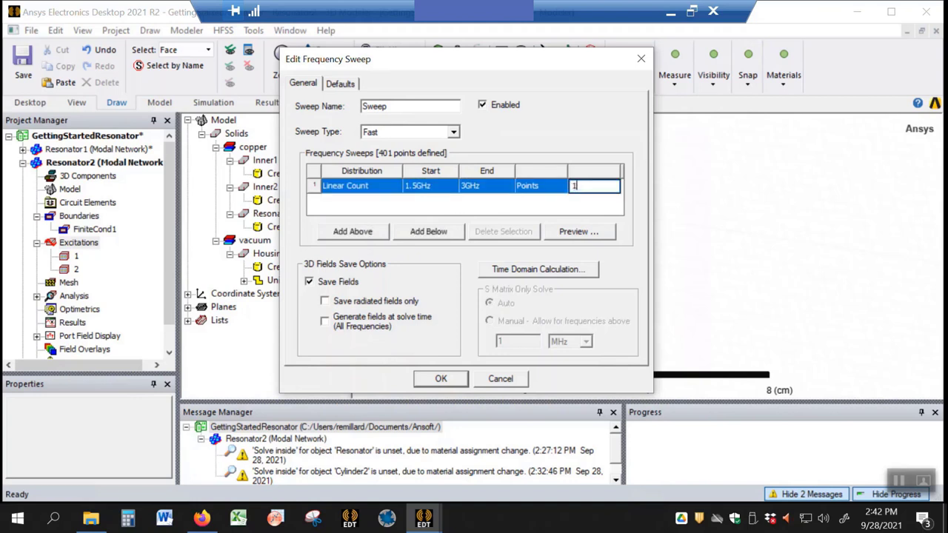
{"action": "type", "text": "601"}
{"action": "left_click", "coordinate": [457, 379]}
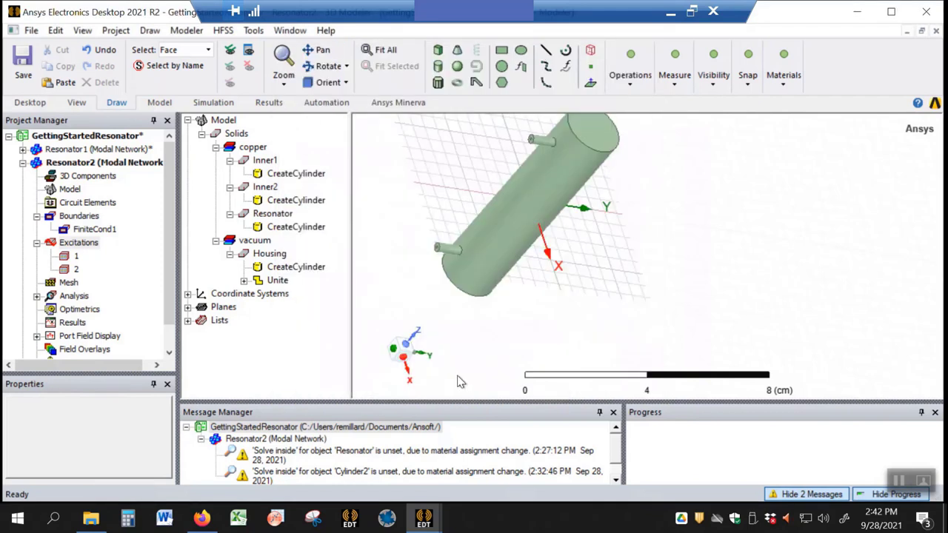
Step: Rename the frequency sweep under Setup1 as WideSweep
{"action": "scroll", "coordinate": [510, 289], "scroll_direction": "up", "scroll_amount": 3}
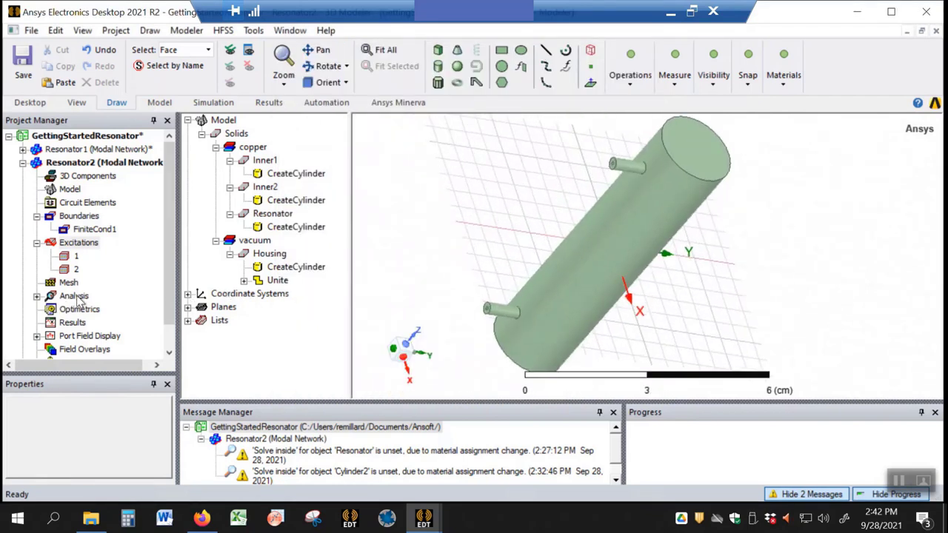
{"action": "left_click", "coordinate": [36, 296]}
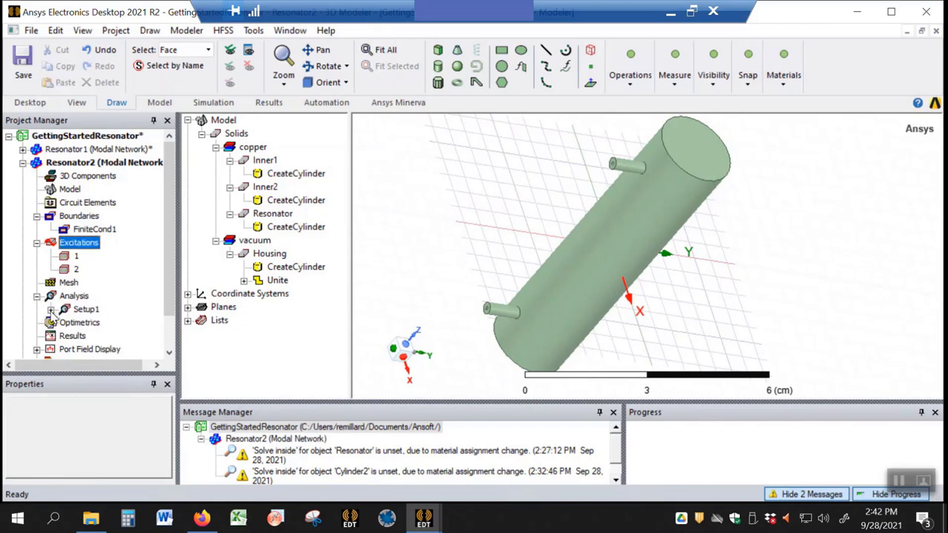
{"action": "left_click", "coordinate": [50, 310]}
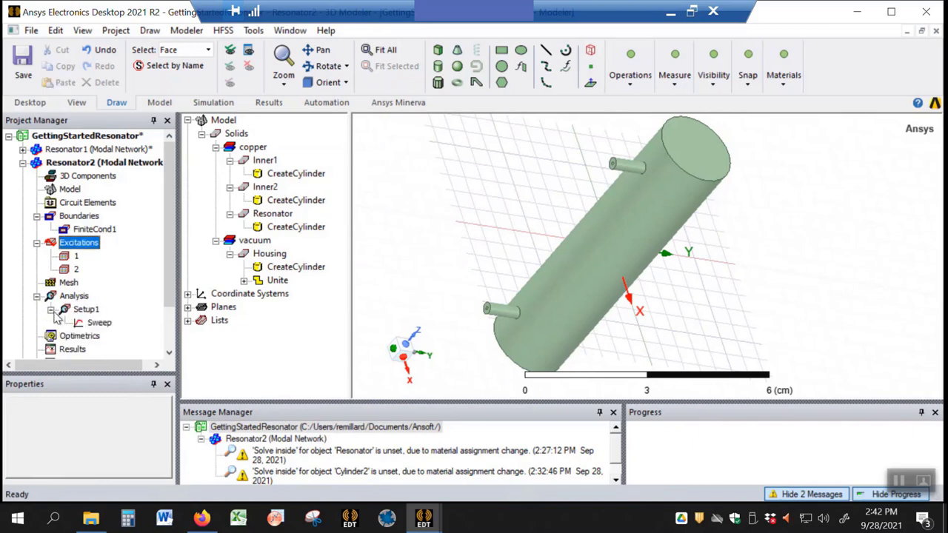
{"action": "left_click", "coordinate": [99, 322]}
{"action": "left_click", "coordinate": [87, 421]}
{"action": "left_click", "coordinate": [87, 422]}
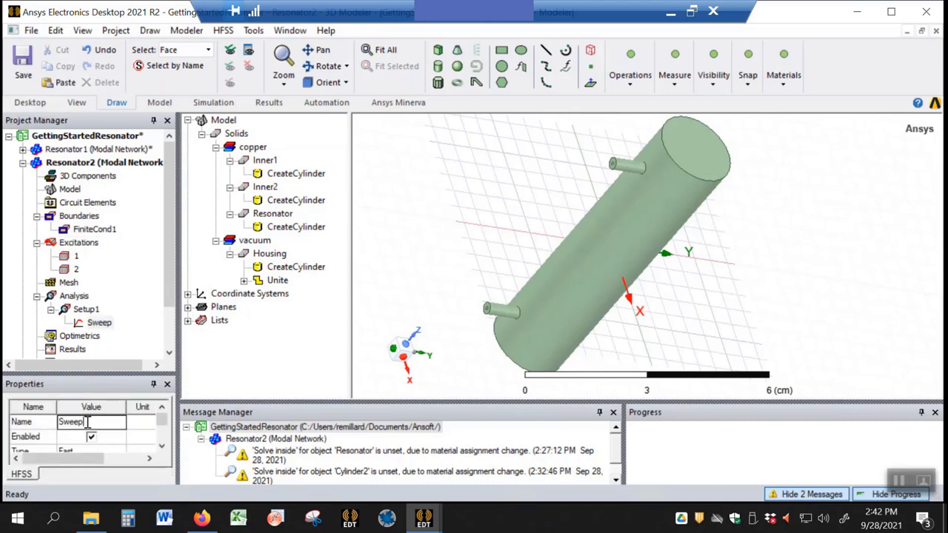
{"action": "key", "text": "BackSpace"}
{"action": "key", "text": "BackSpace"}
{"action": "key", "text": "BackSpace"}
{"action": "key", "text": "BackSpace"}
{"action": "type", "text": "WideSweep"}
Step: Run the analysis of the WideSweep frequency sweep
{"action": "left_click", "coordinate": [108, 324]}
{"action": "right_click", "coordinate": [107, 326]}
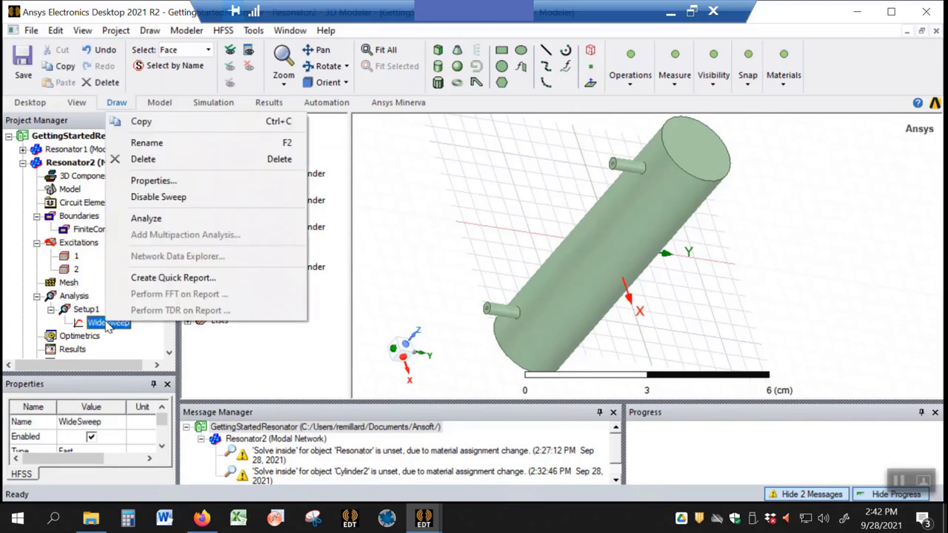
{"action": "left_click", "coordinate": [152, 221]}
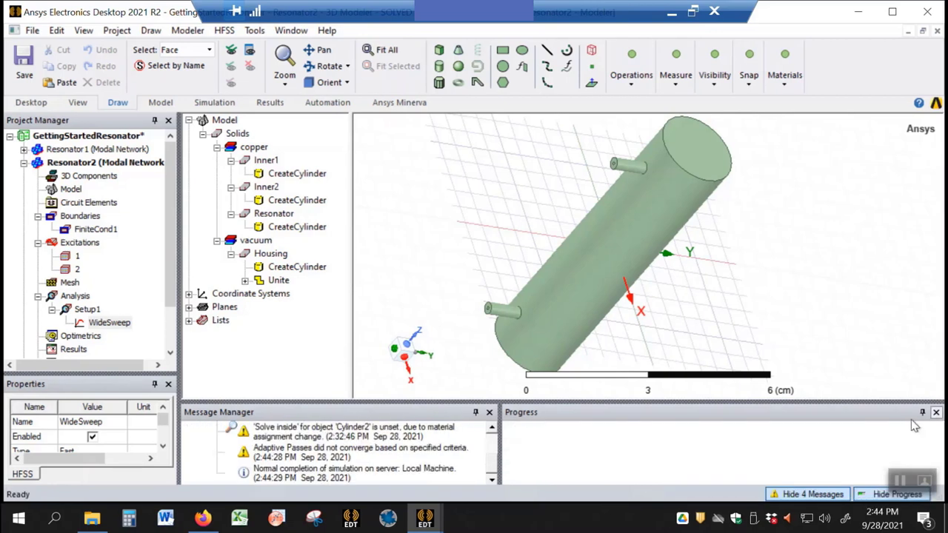
Step: Review the solver messages for Resonator2, covering the material assignment warnings, adaptive pass convergence and simulation completion
{"action": "scroll", "coordinate": [97, 259], "scroll_direction": "down", "scroll_amount": 2}
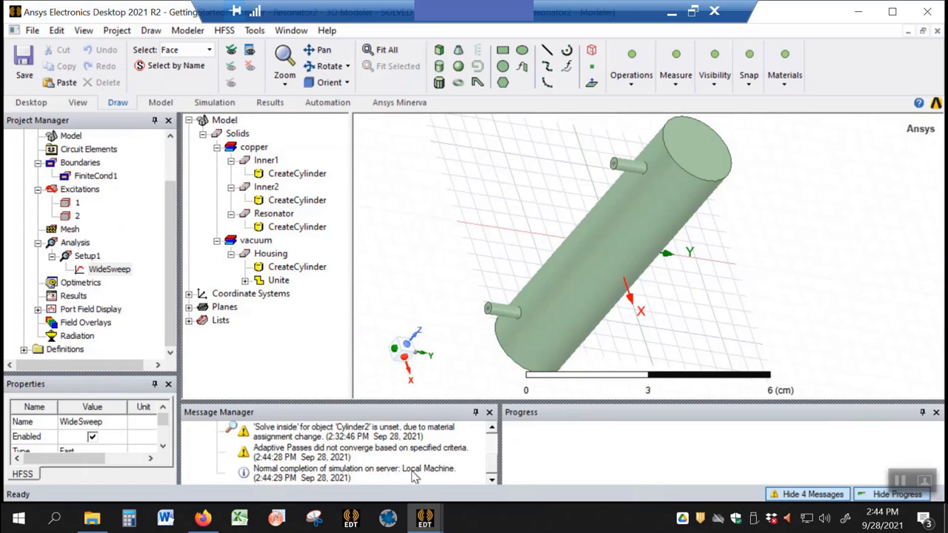
{"action": "scroll", "coordinate": [341, 474], "scroll_direction": "up", "scroll_amount": 5}
{"action": "scroll", "coordinate": [266, 453], "scroll_direction": "down", "scroll_amount": 1}
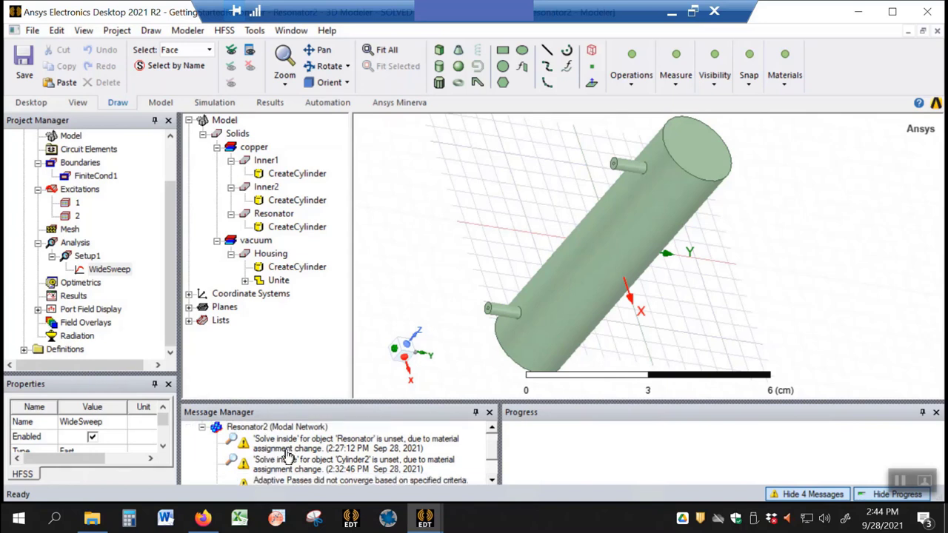
{"action": "scroll", "coordinate": [306, 461], "scroll_direction": "down", "scroll_amount": 1}
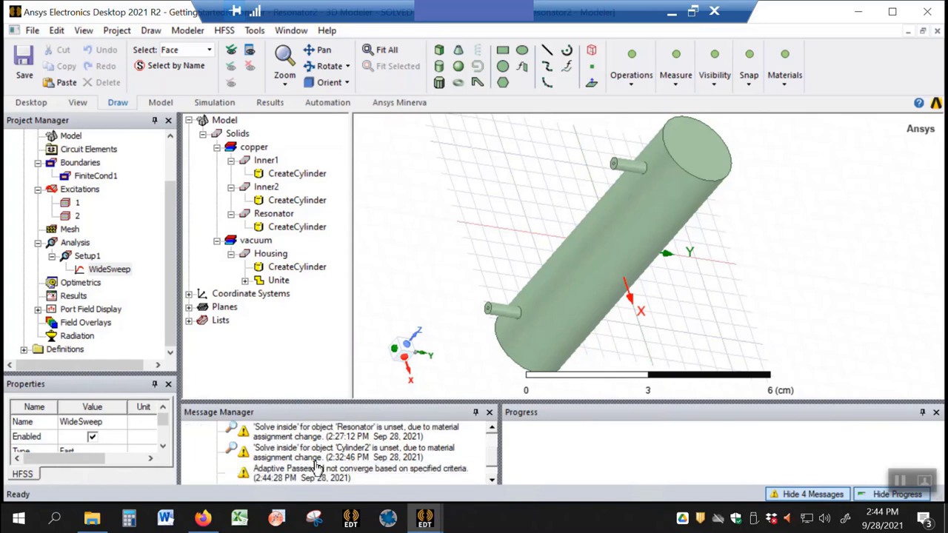
{"action": "scroll", "coordinate": [320, 470], "scroll_direction": "down", "scroll_amount": 1}
{"action": "scroll", "coordinate": [332, 471], "scroll_direction": "up", "scroll_amount": 1}
{"action": "scroll", "coordinate": [354, 453], "scroll_direction": "up", "scroll_amount": 1}
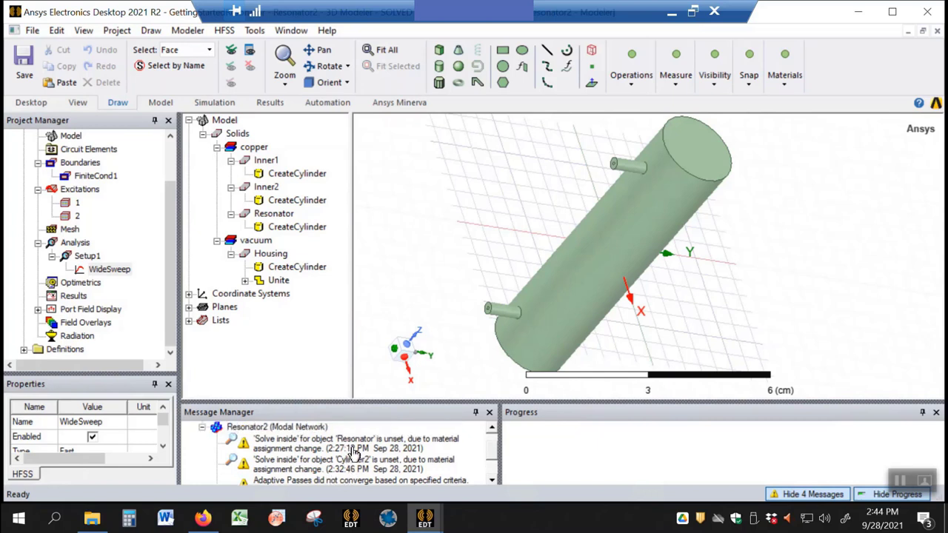
{"action": "scroll", "coordinate": [354, 453], "scroll_direction": "down", "scroll_amount": 1}
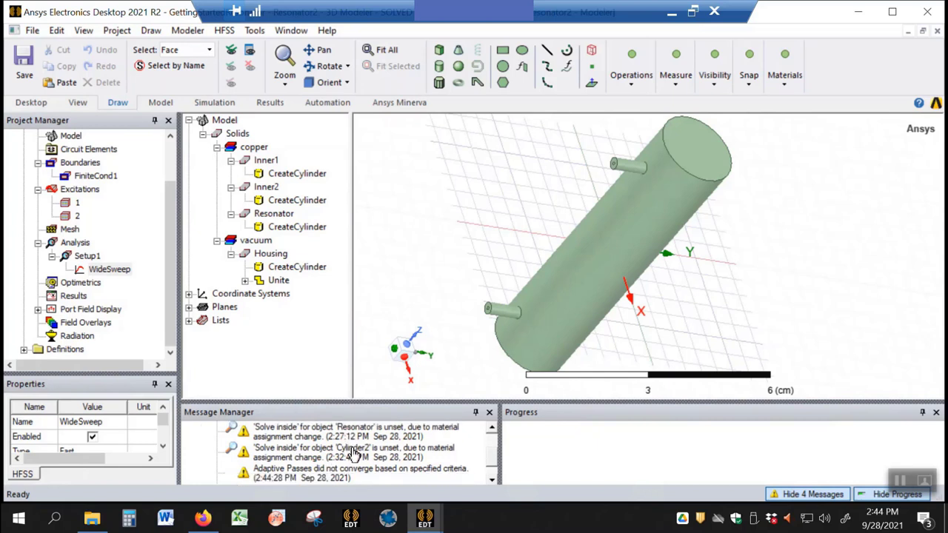
{"action": "scroll", "coordinate": [353, 453], "scroll_direction": "down", "scroll_amount": 1}
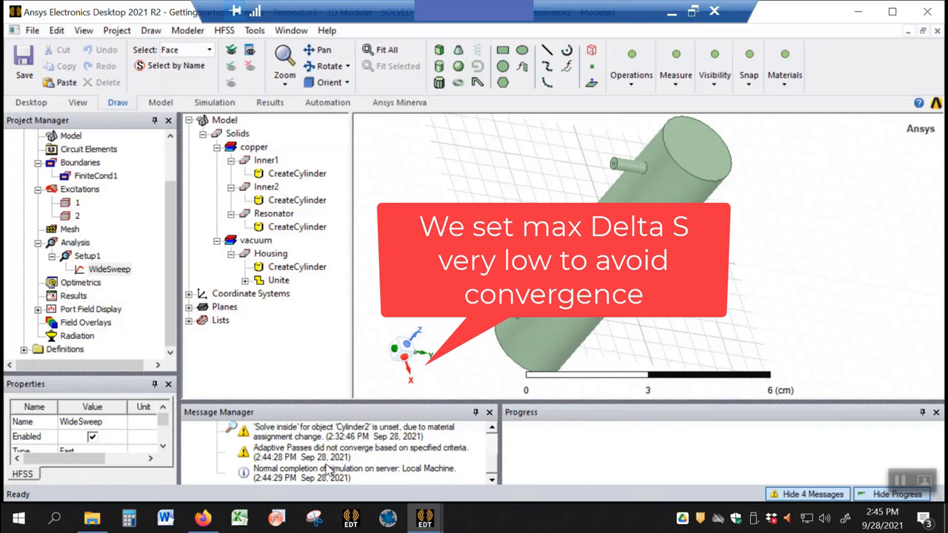
{"action": "left_click", "coordinate": [731, 204]}
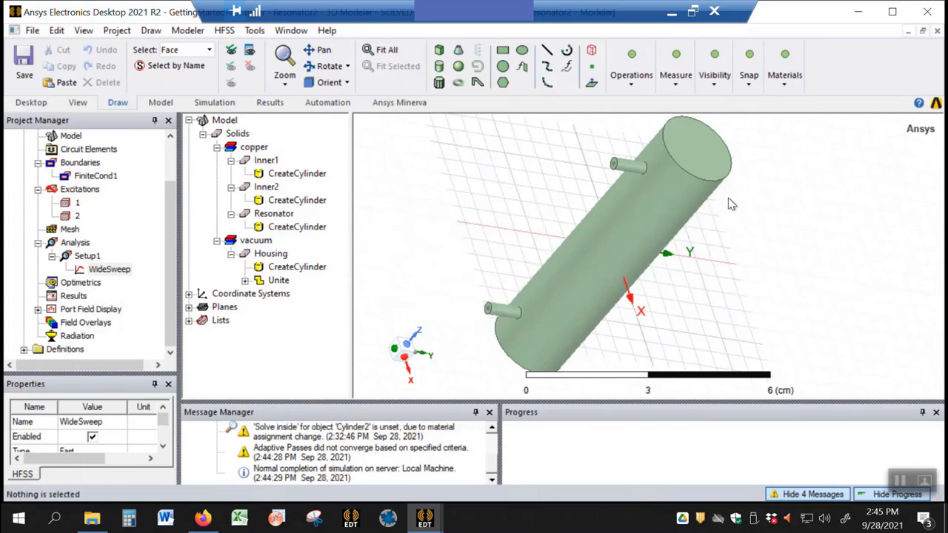
Step: Examine the adaptive pass convergence table in Setup1's solution data, including solved elements and Max Mag. Delta S, and close it
{"action": "left_click", "coordinate": [226, 32]}
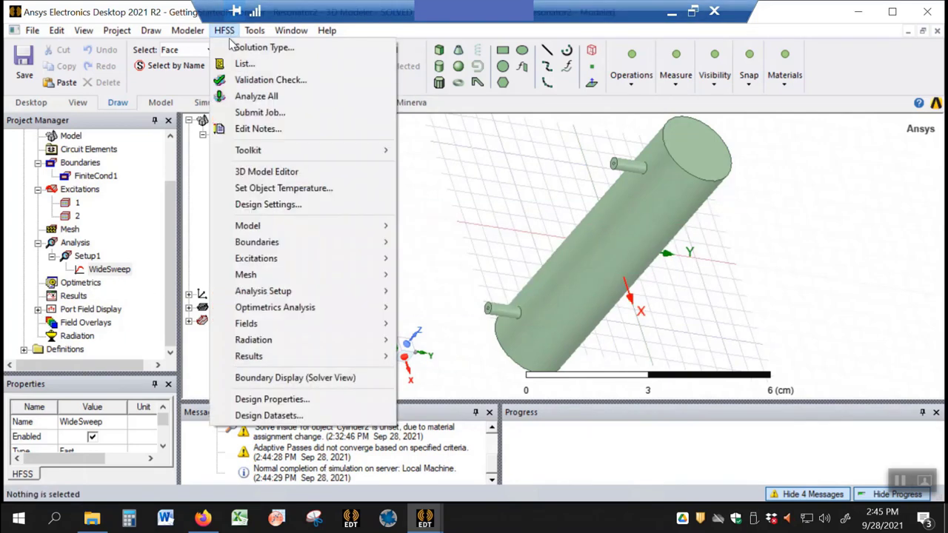
{"action": "mouse_move", "coordinate": [255, 358]}
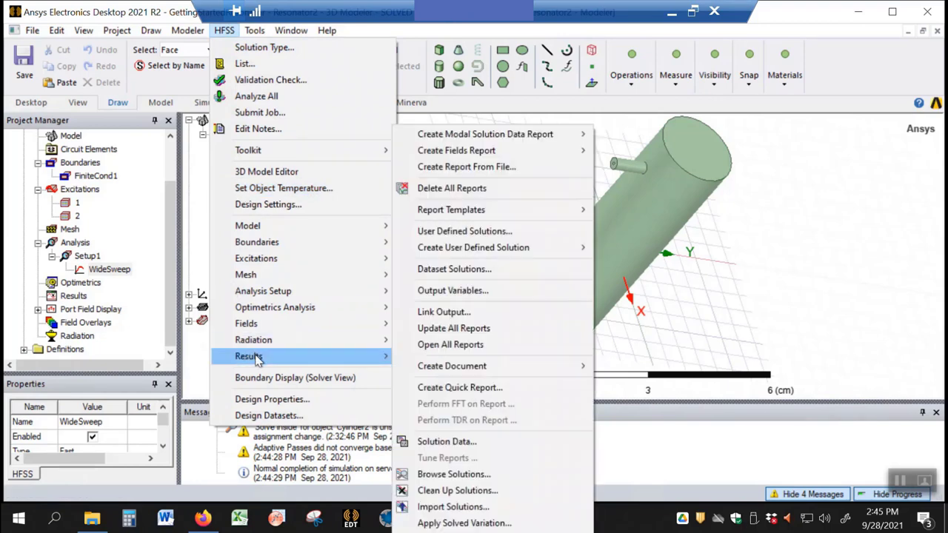
{"action": "left_click", "coordinate": [444, 443]}
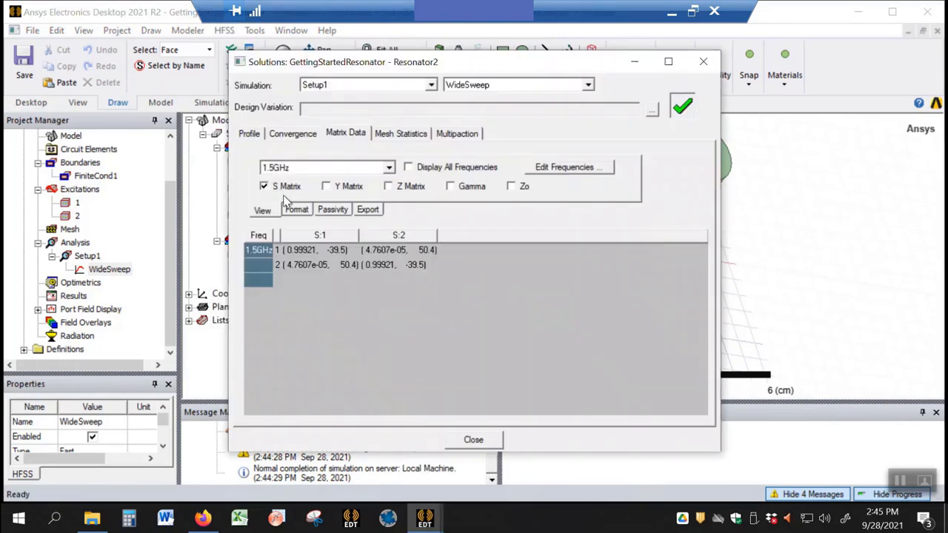
{"action": "left_click", "coordinate": [289, 135]}
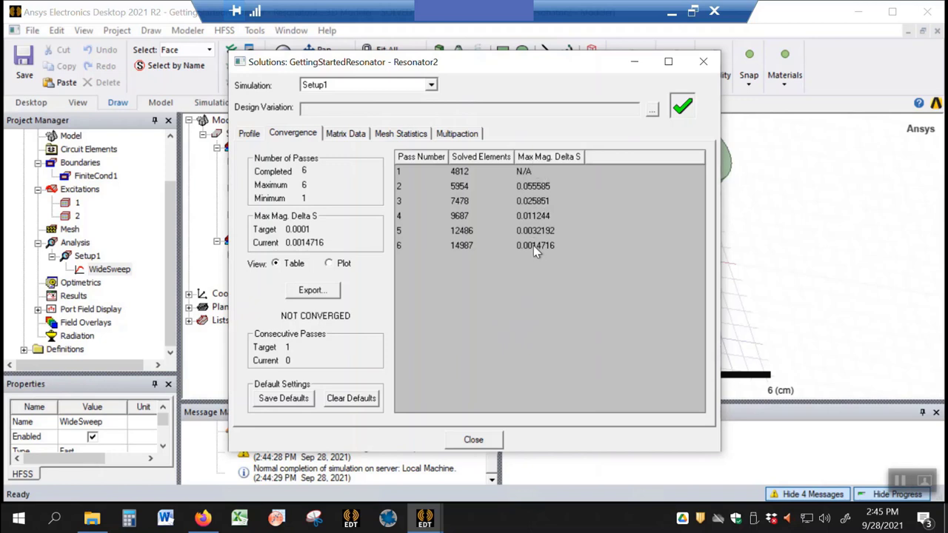
{"action": "left_click", "coordinate": [481, 444]}
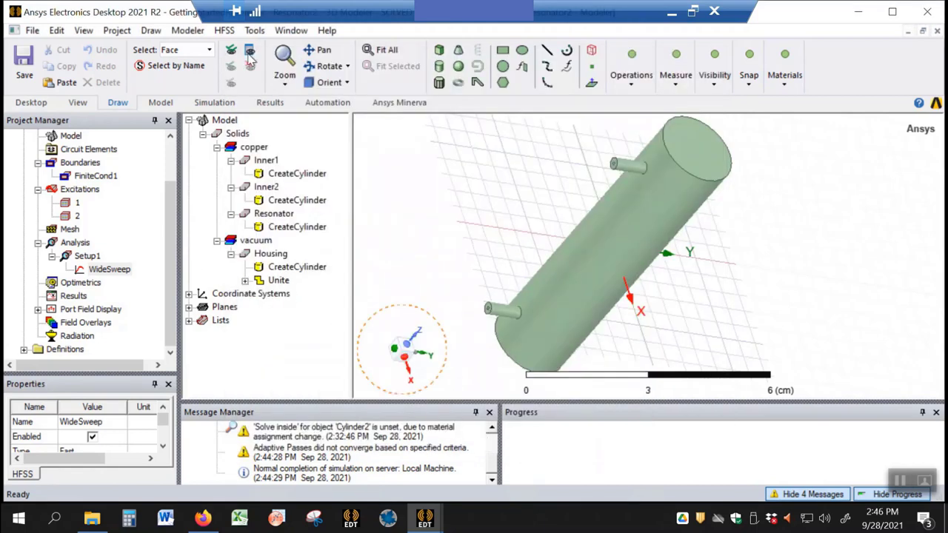
Step: Create a rectangular modal solution data plot of S(1,1) and S(2,1) in dB over frequency from Setup1 : WideSweep
{"action": "left_click", "coordinate": [224, 31]}
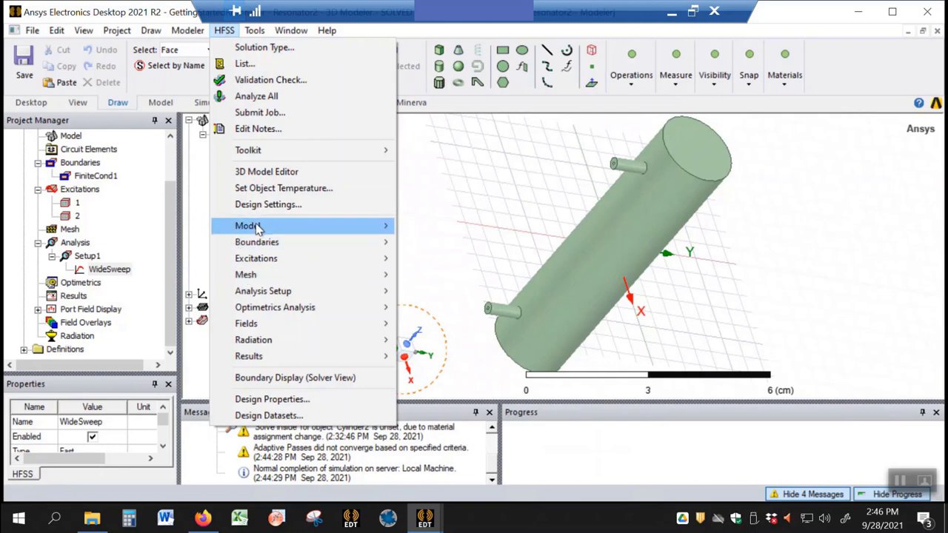
{"action": "mouse_move", "coordinate": [271, 360]}
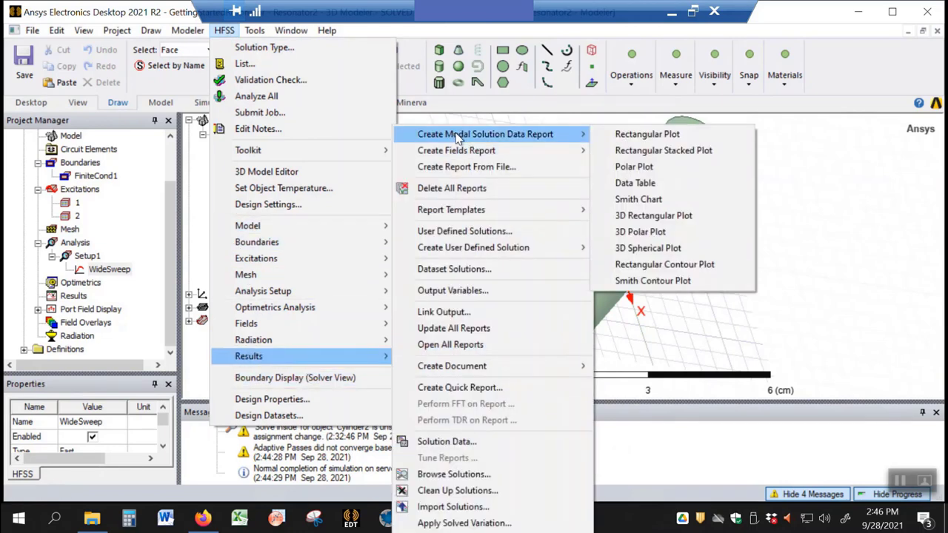
{"action": "mouse_move", "coordinate": [455, 135]}
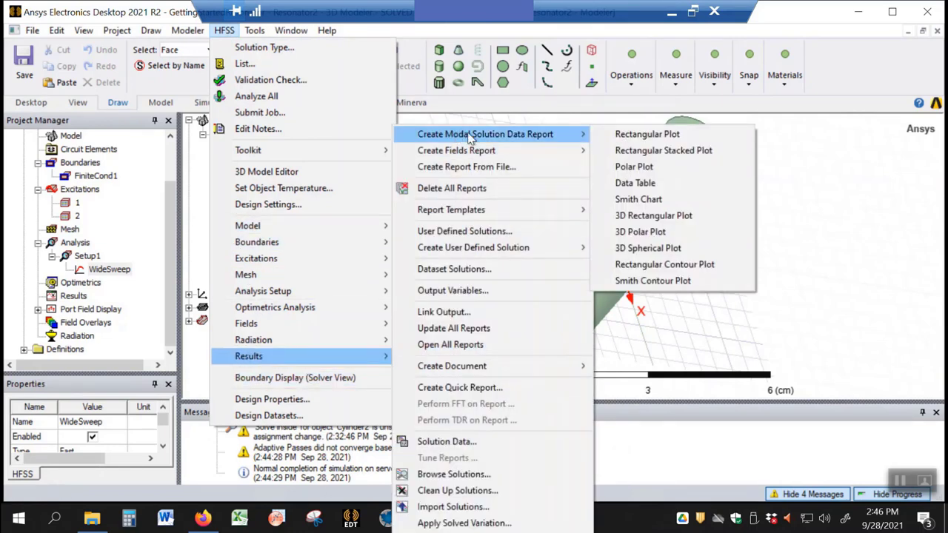
{"action": "left_click", "coordinate": [629, 136]}
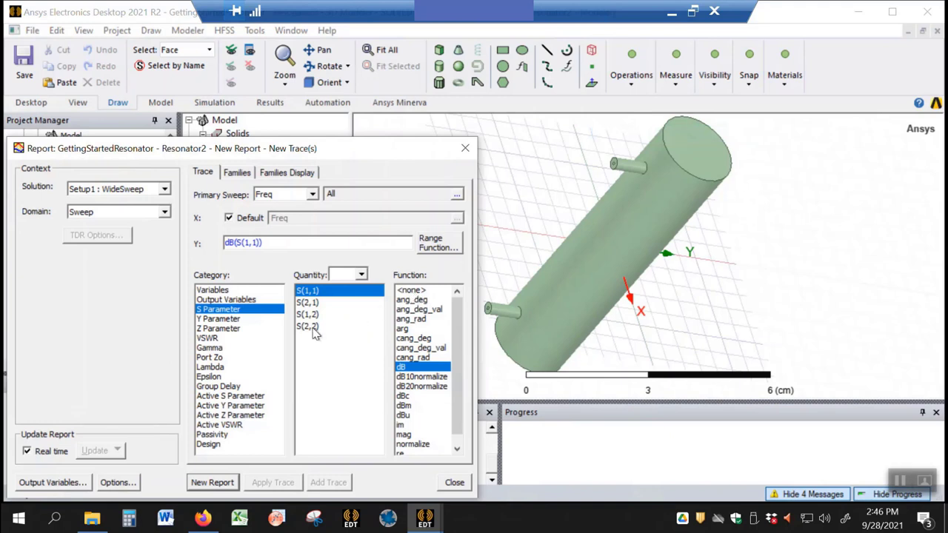
{"action": "left_click", "coordinate": [311, 303], "text": "ctrl"}
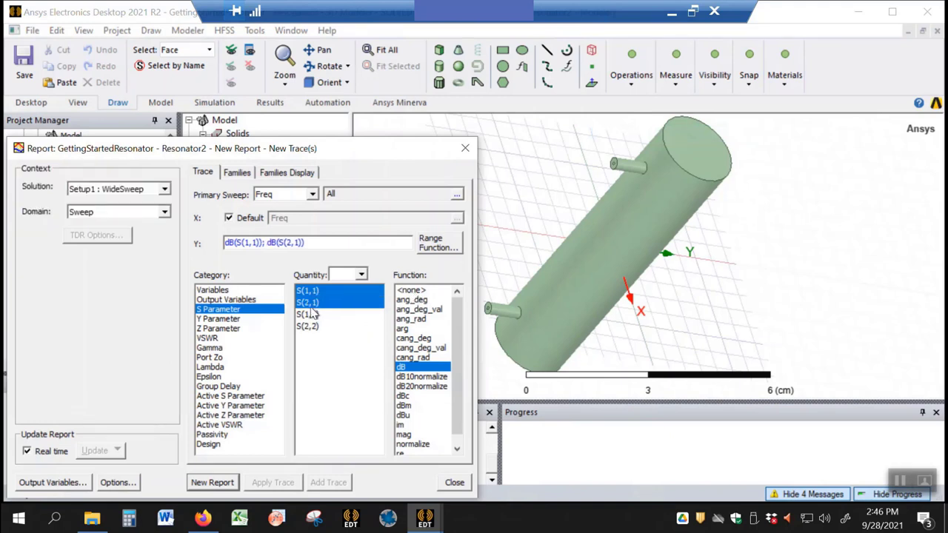
{"action": "left_click", "coordinate": [164, 190]}
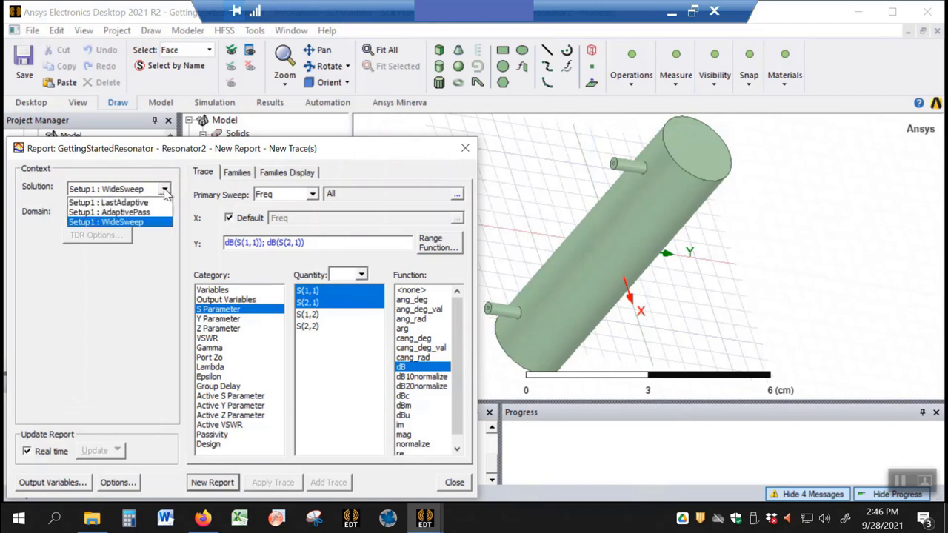
{"action": "left_click", "coordinate": [131, 221]}
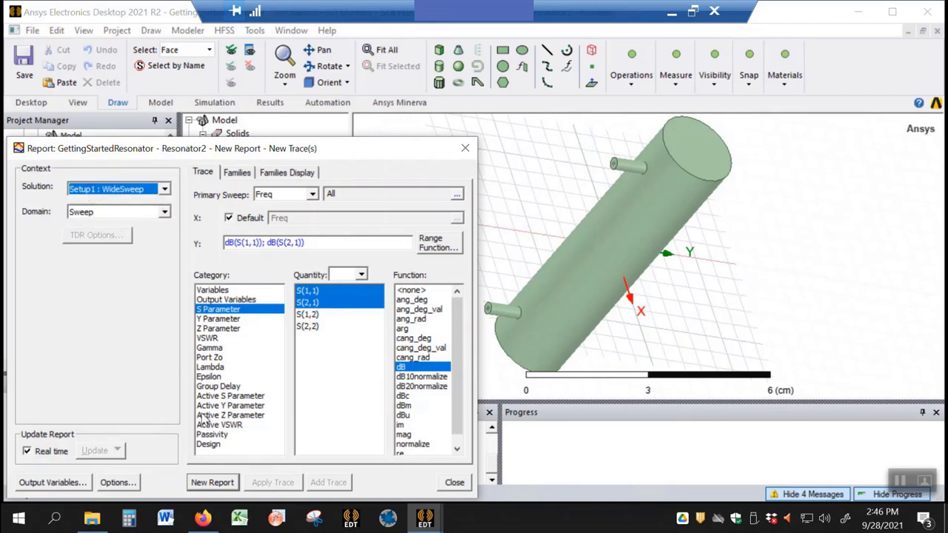
{"action": "left_click", "coordinate": [210, 481]}
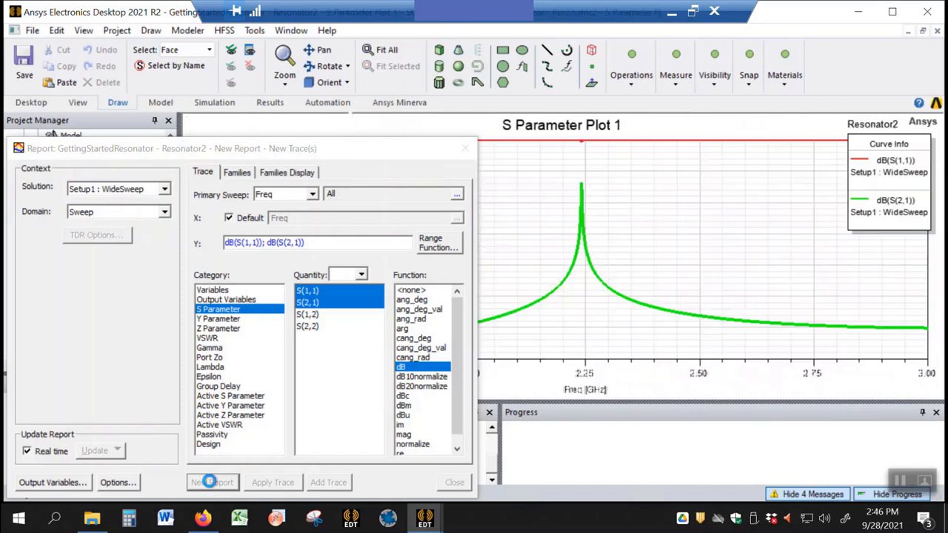
{"action": "left_click", "coordinate": [448, 483]}
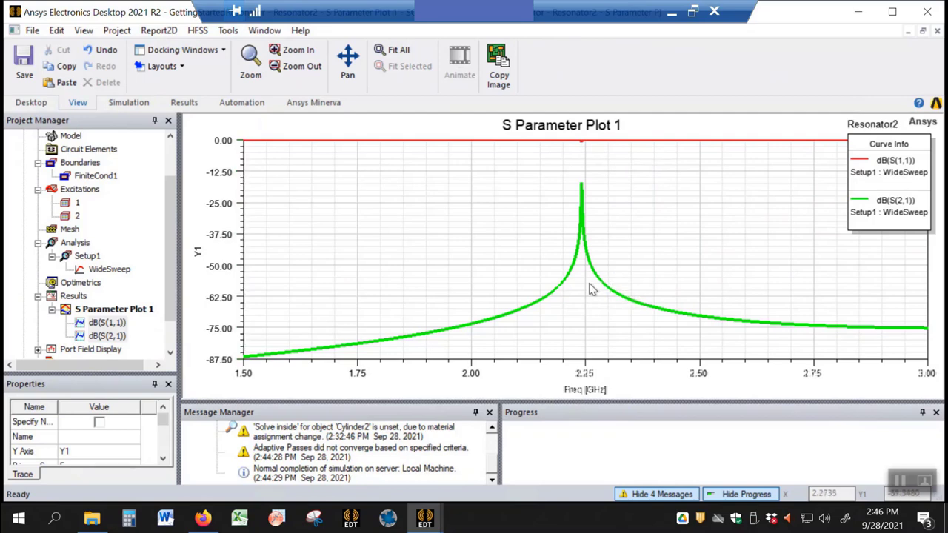
Step: Add a marker at the peak of the S(2,1) curve, at about 2.2406 GHz, in S Parameter Plot 1
{"action": "right_click", "coordinate": [488, 229]}
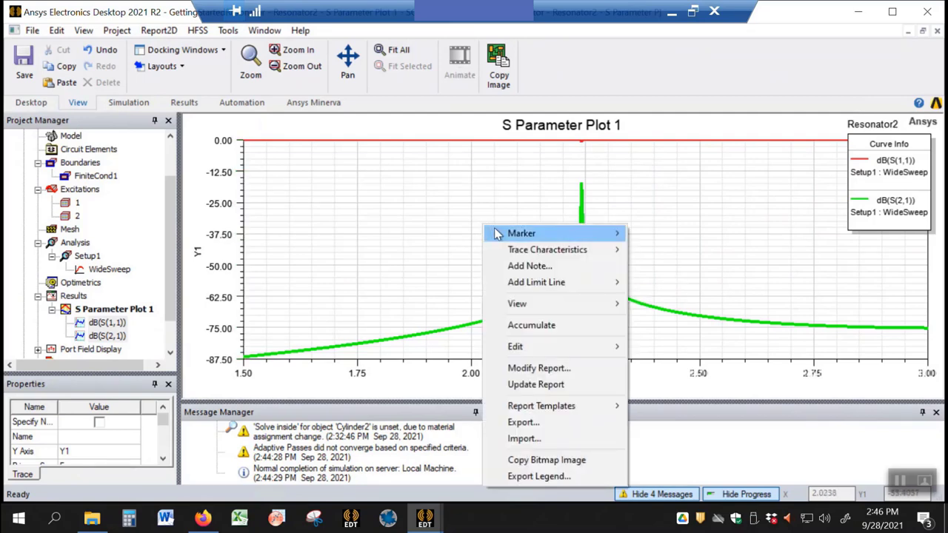
{"action": "mouse_move", "coordinate": [522, 233]}
{"action": "left_click", "coordinate": [662, 161]}
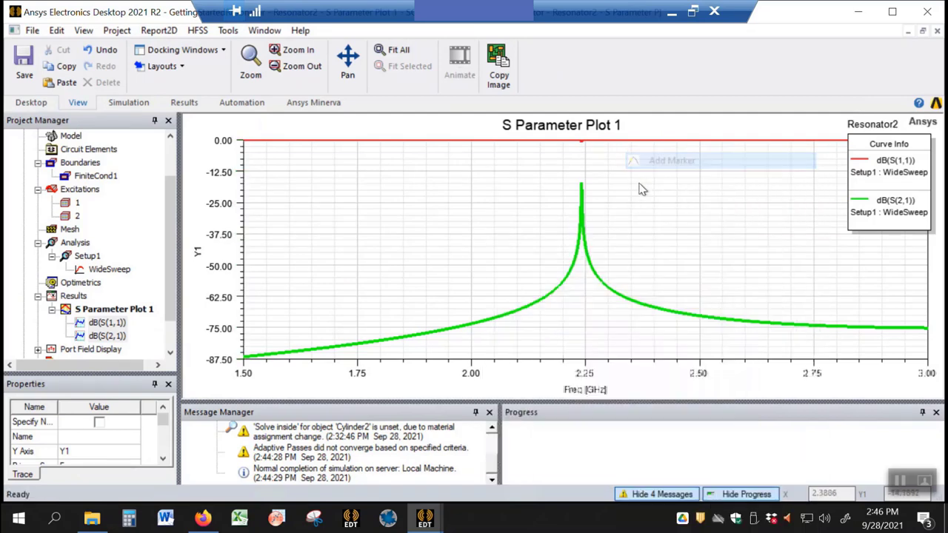
{"action": "left_click", "coordinate": [583, 184]}
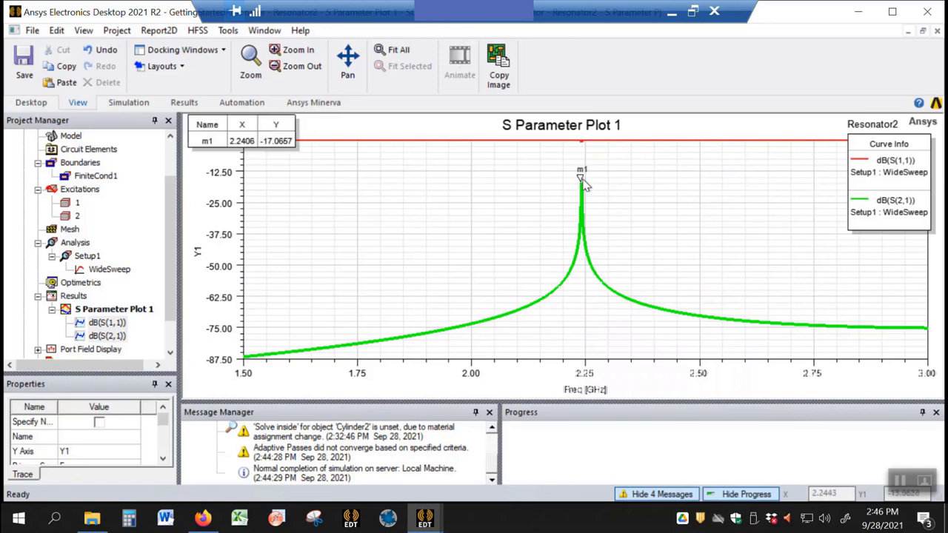
{"action": "right_click", "coordinate": [538, 191]}
{"action": "mouse_move", "coordinate": [612, 202]}
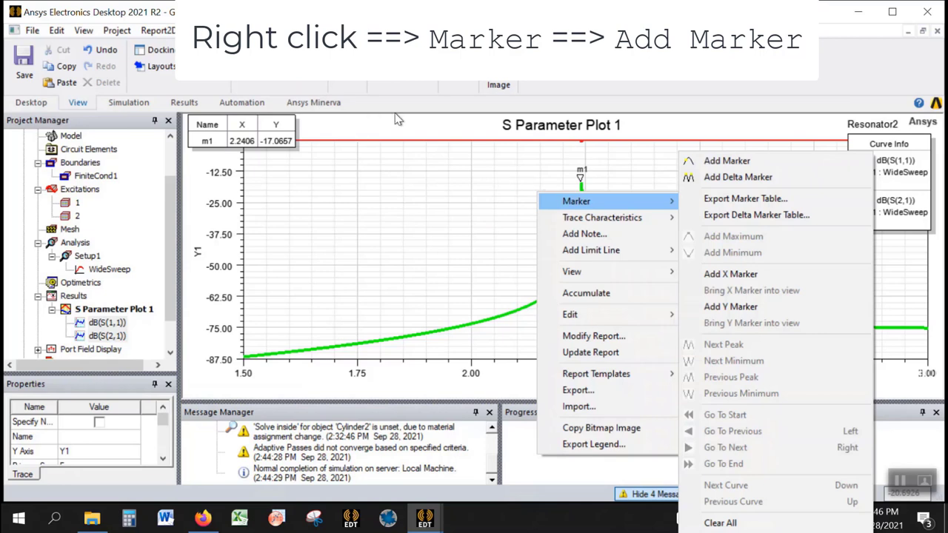
{"action": "left_click", "coordinate": [239, 146]}
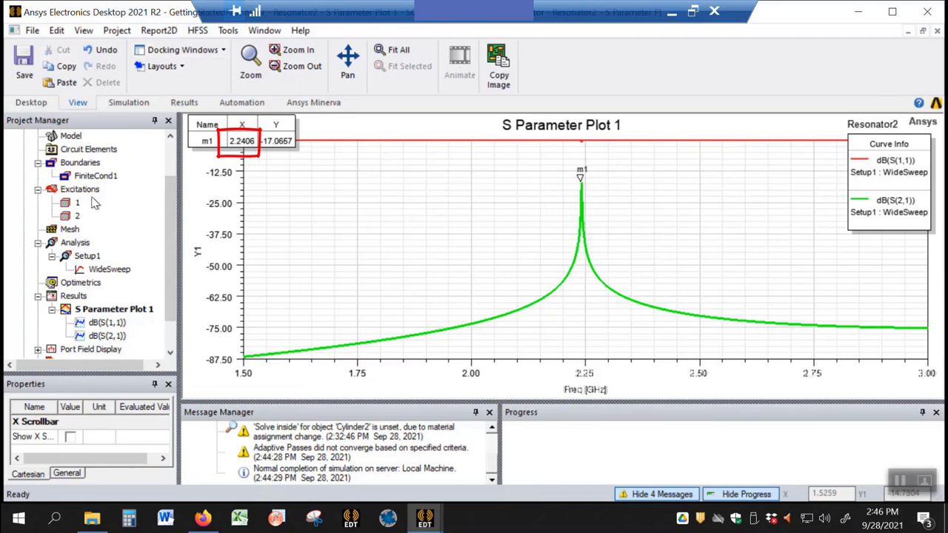
{"action": "scroll", "coordinate": [93, 186], "scroll_direction": "up", "scroll_amount": 2}
{"action": "left_click", "coordinate": [85, 309]}
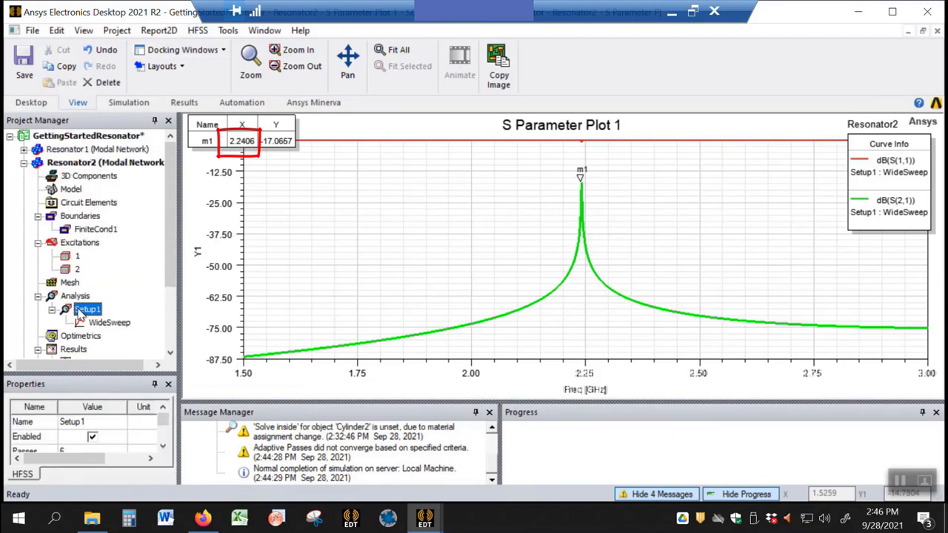
{"action": "left_click", "coordinate": [198, 30]}
{"action": "mouse_move", "coordinate": [262, 292]}
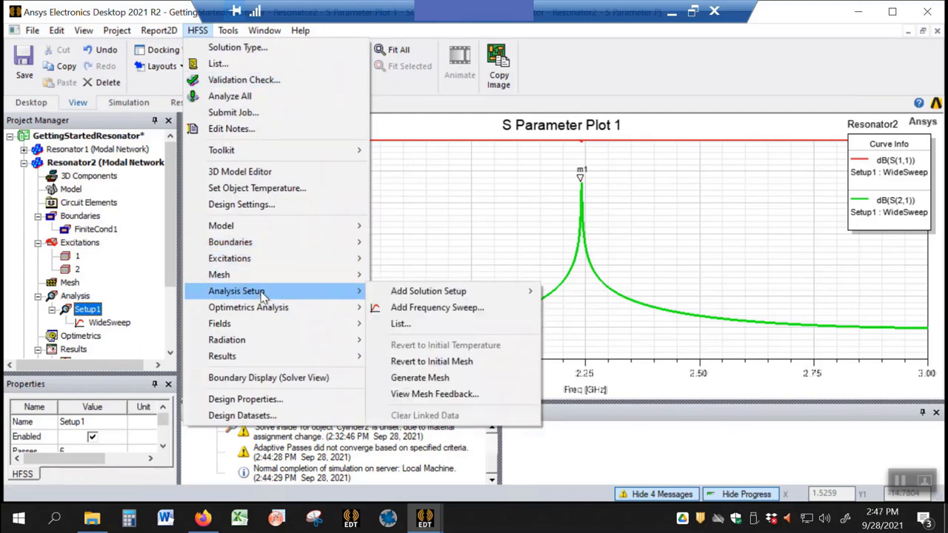
{"action": "left_click", "coordinate": [452, 308]}
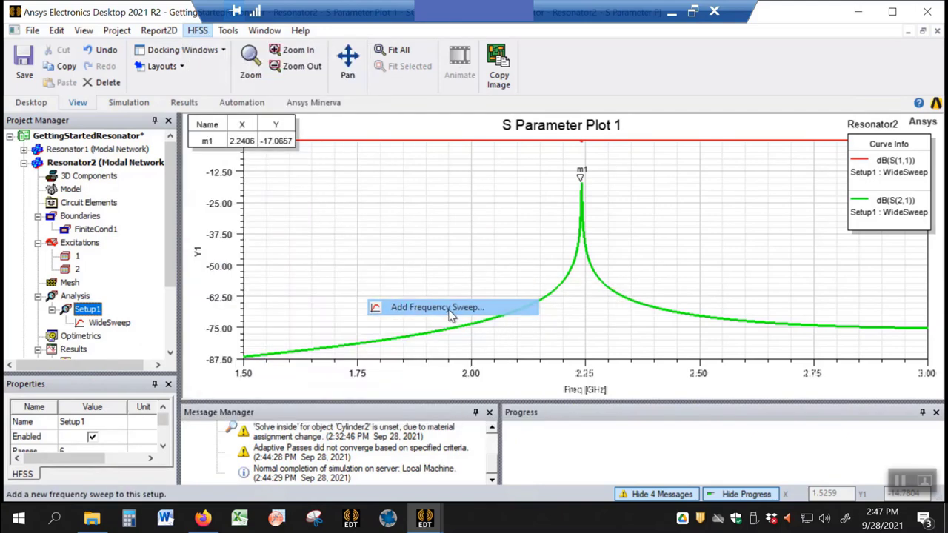
{"action": "left_click_drag", "start_coordinate": [493, 72], "coordinate": [725, 88]}
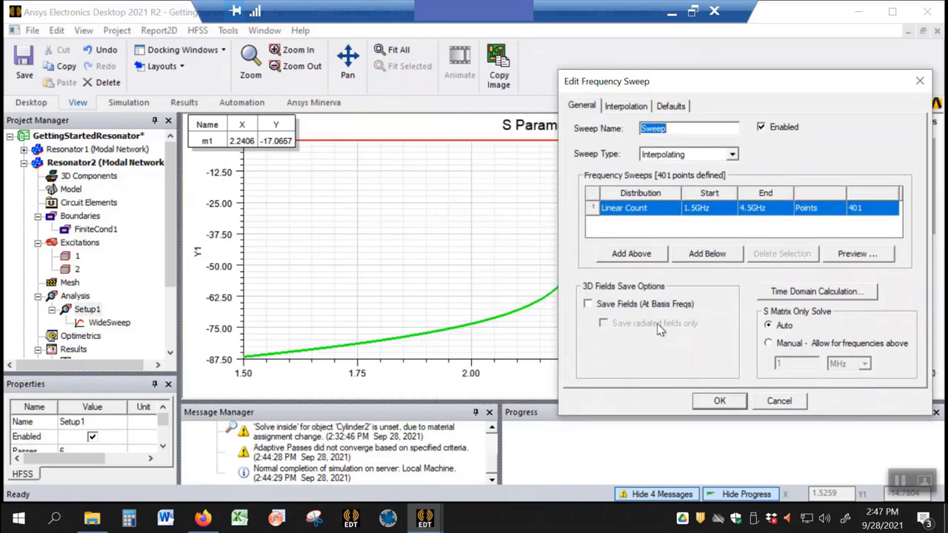
{"action": "type", "text": "NarrowSweep"}
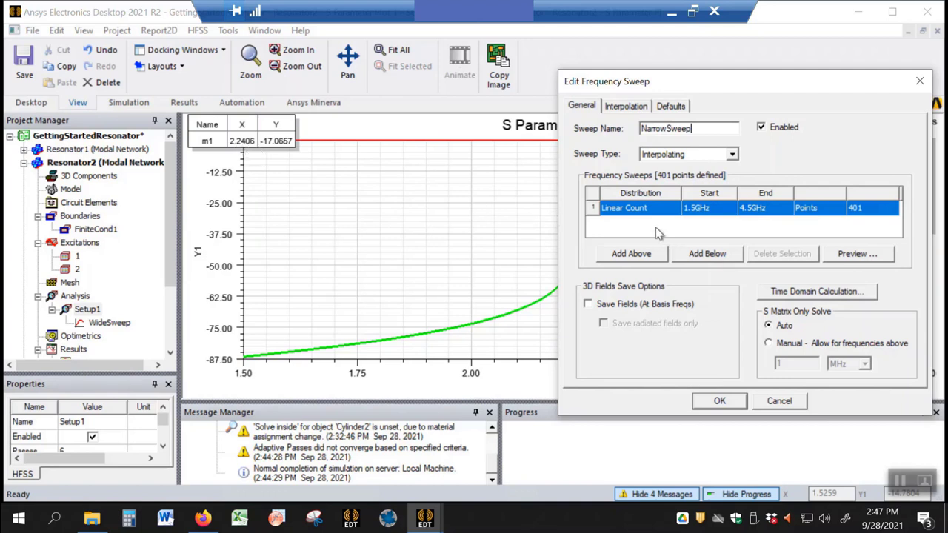
{"action": "left_click", "coordinate": [697, 208]}
{"action": "left_click", "coordinate": [697, 209]}
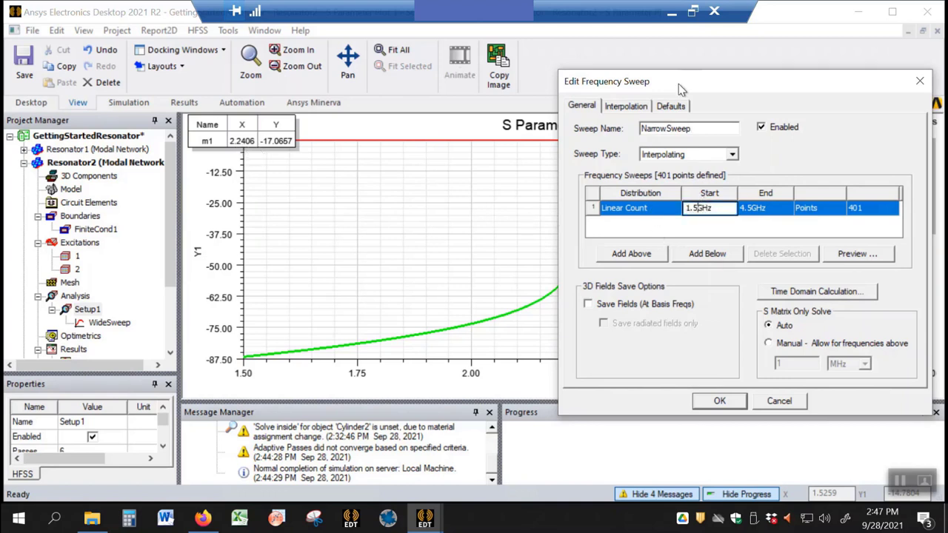
{"action": "left_click_drag", "start_coordinate": [678, 84], "coordinate": [845, 103]}
Step: Add a second marker on the lower-frequency flank of the S(2,1) resonance peak, at about 2.236 GHz
{"action": "right_click", "coordinate": [499, 236]}
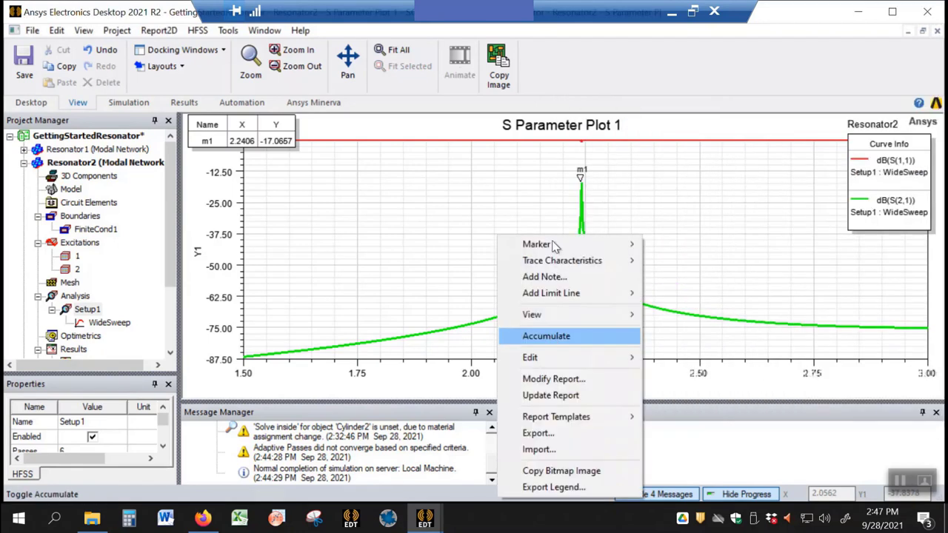
{"action": "mouse_move", "coordinate": [553, 246]}
{"action": "left_click", "coordinate": [674, 161]}
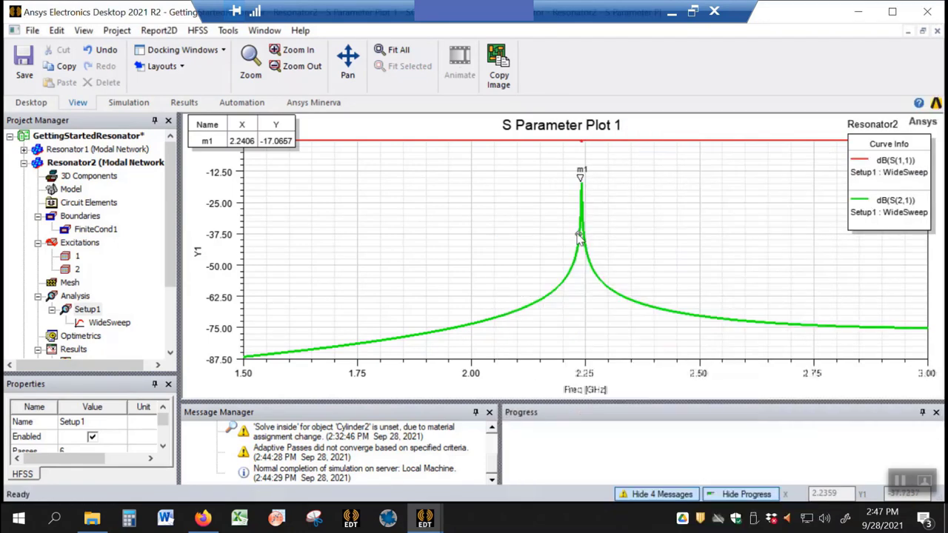
{"action": "left_click", "coordinate": [578, 234]}
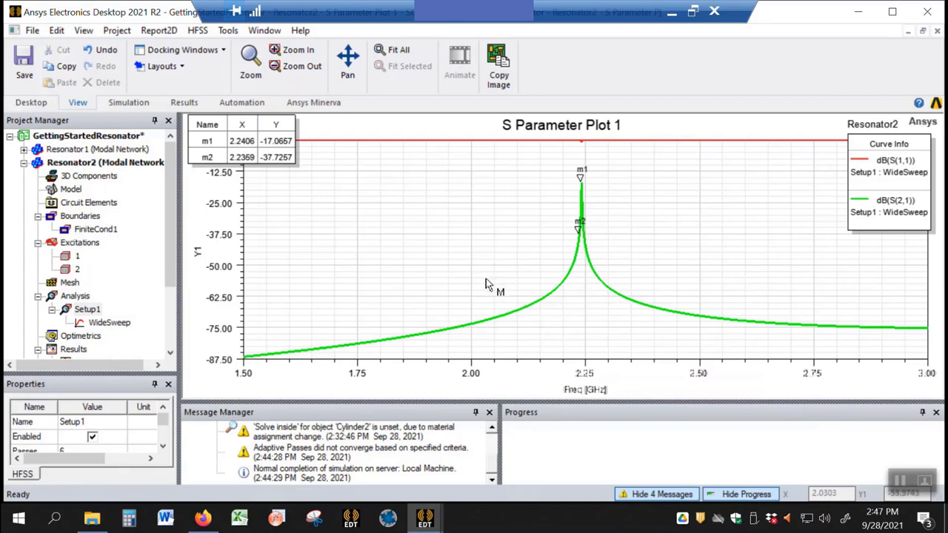
Step: Add an interpolating frequency sweep named NarrowSweep to Setup1, with a linear count from 2.23GHz to 2.25GHz and 1601 points
{"action": "left_click", "coordinate": [197, 31]}
{"action": "mouse_move", "coordinate": [307, 294]}
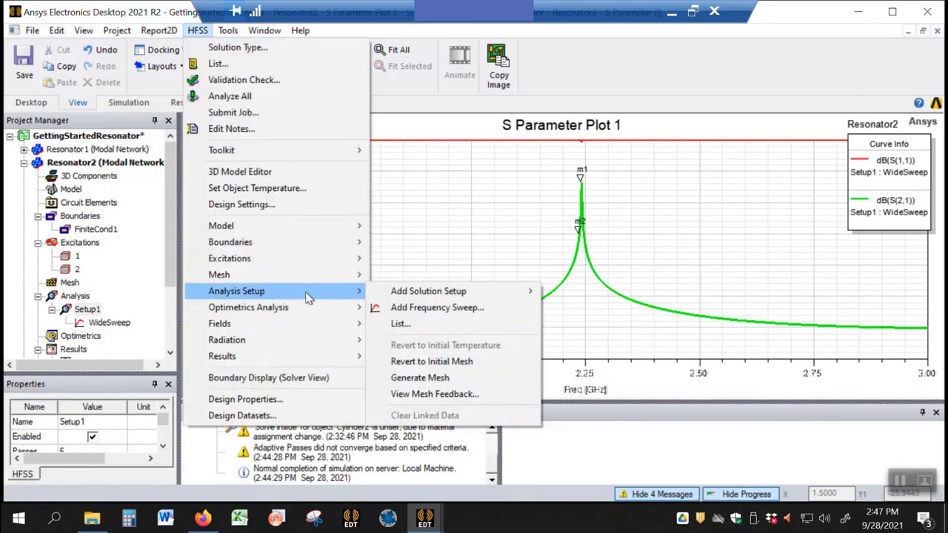
{"action": "mouse_move", "coordinate": [436, 305]}
{"action": "left_click", "coordinate": [568, 306]}
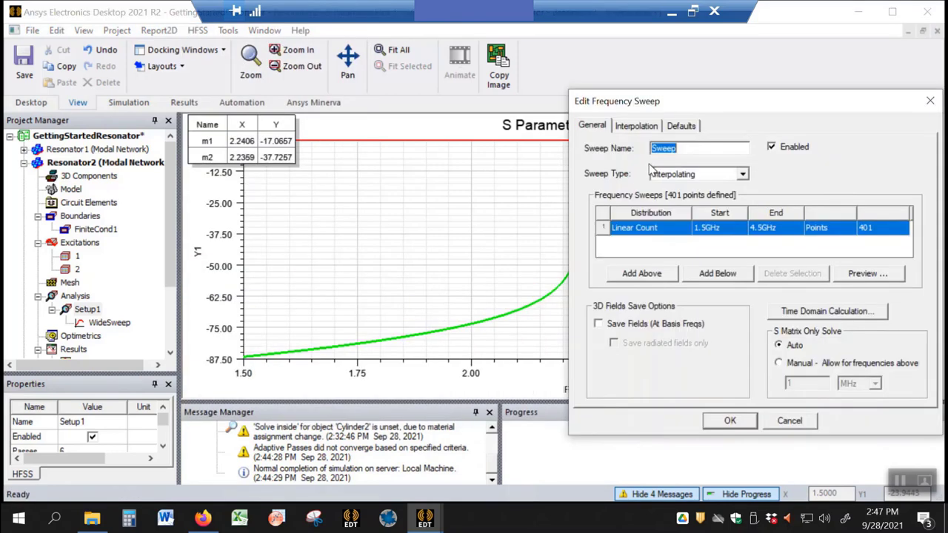
{"action": "type", "text": "NarrowSweep"}
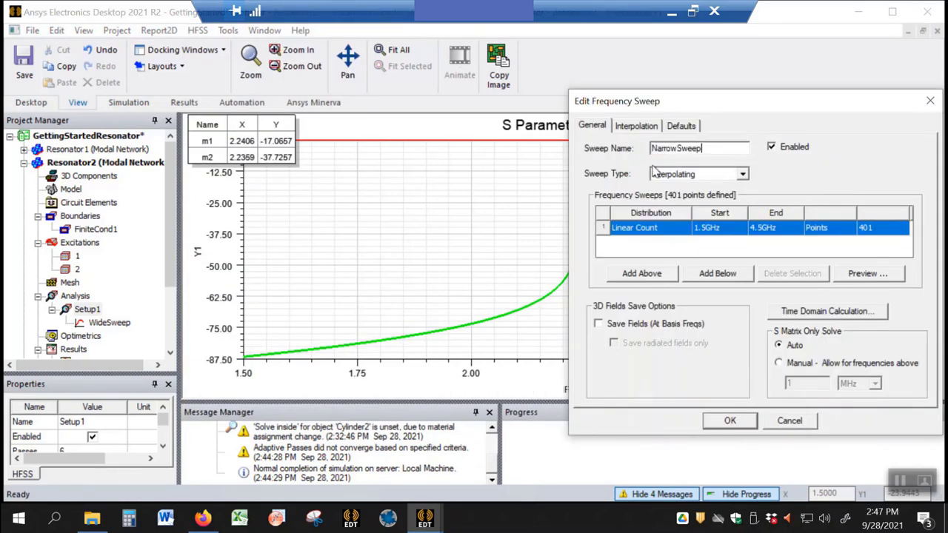
{"action": "double_click", "coordinate": [710, 227]}
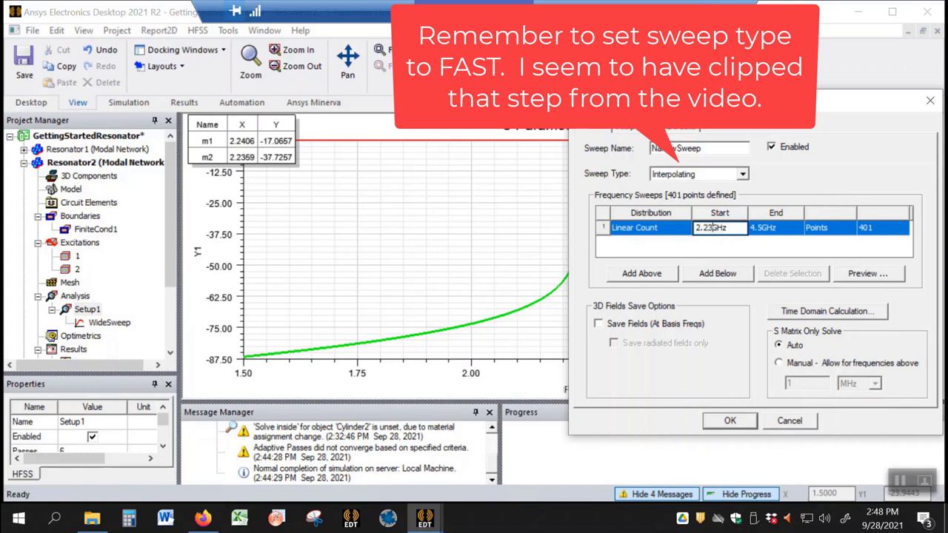
{"action": "double_click", "coordinate": [751, 228]}
{"action": "type", "text": "2."}
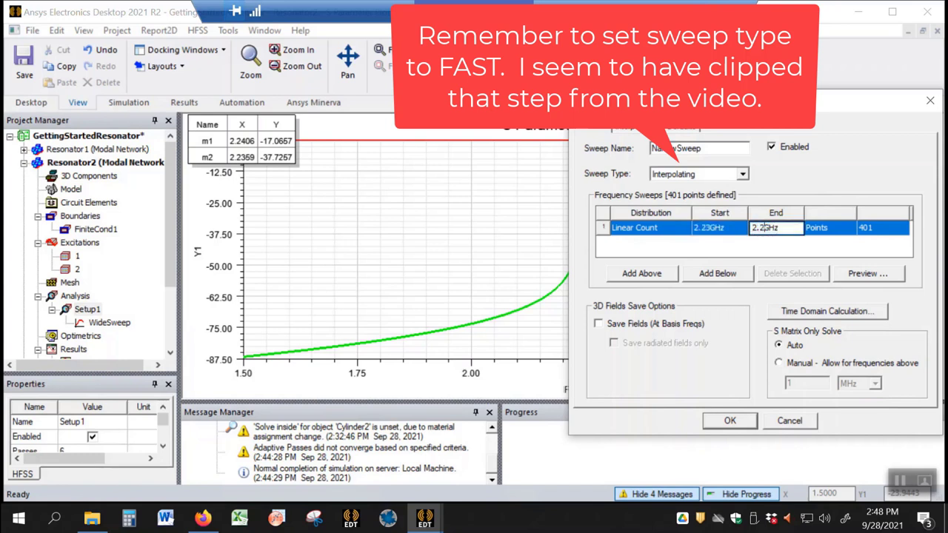
{"action": "double_click", "coordinate": [873, 229]}
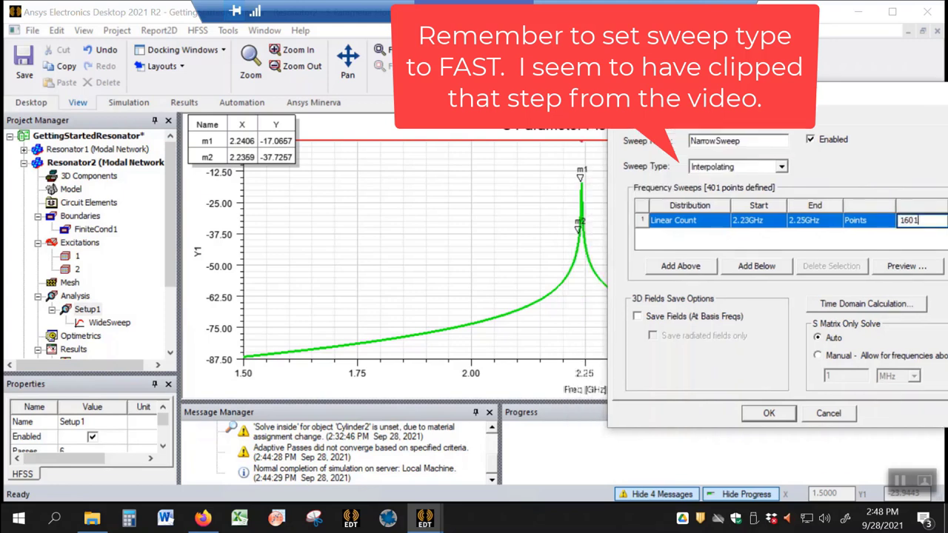
{"action": "left_click", "coordinate": [729, 419]}
Step: Run the analysis of the NarrowSweep frequency sweep under Setup1
{"action": "left_click", "coordinate": [113, 324]}
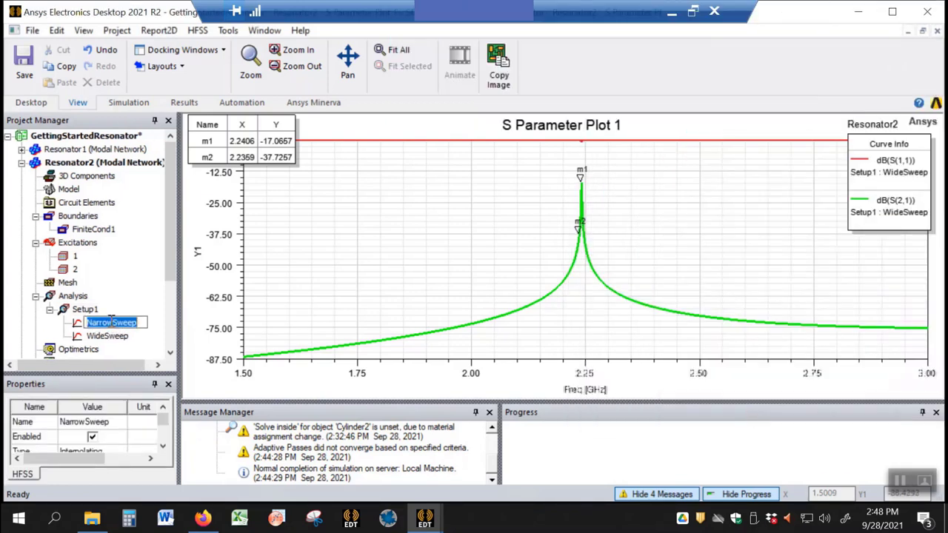
{"action": "right_click", "coordinate": [85, 324]}
{"action": "left_click", "coordinate": [122, 219]}
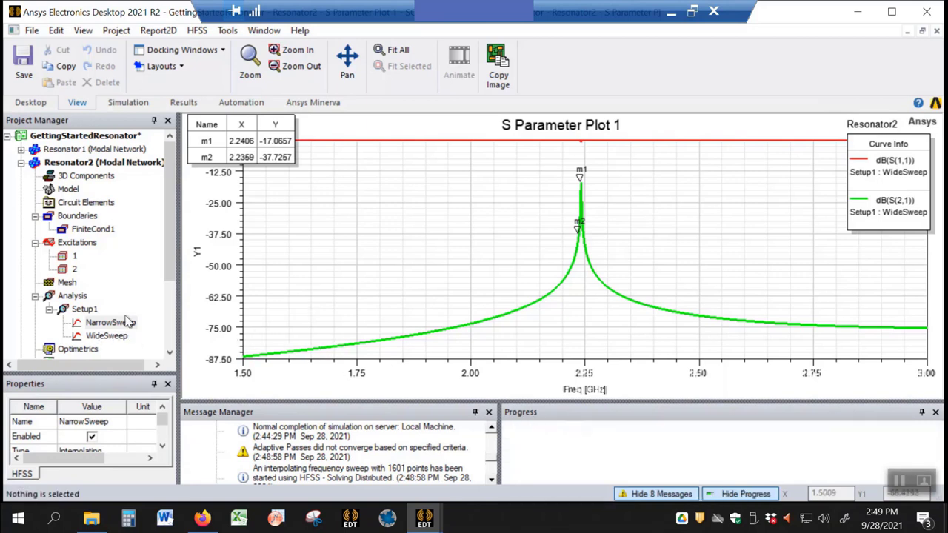
Step: Create a rectangular modal solution data plot of S(1,1), S(2,1) and S(2,2) in dB from Setup1 : NarrowSweep
{"action": "key", "text": "alt+s"}
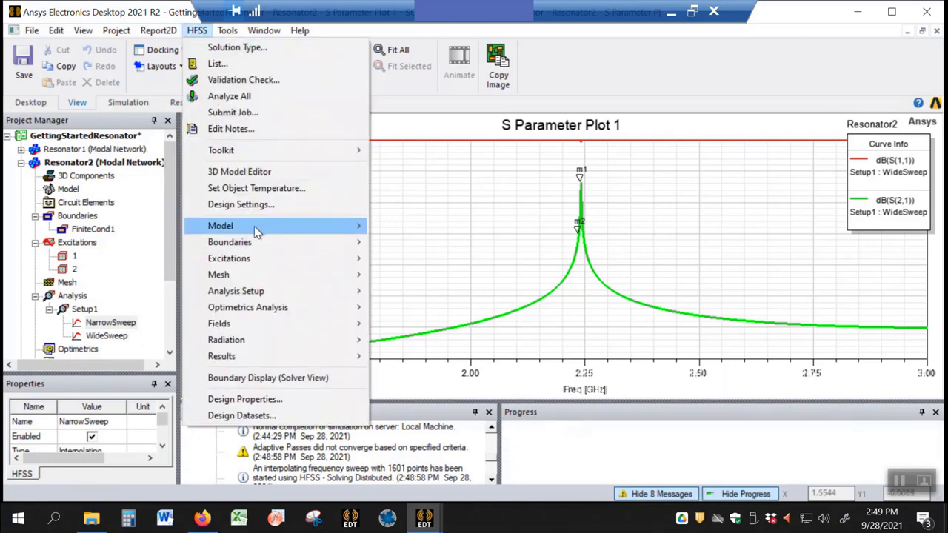
{"action": "mouse_move", "coordinate": [260, 356]}
{"action": "mouse_move", "coordinate": [427, 139]}
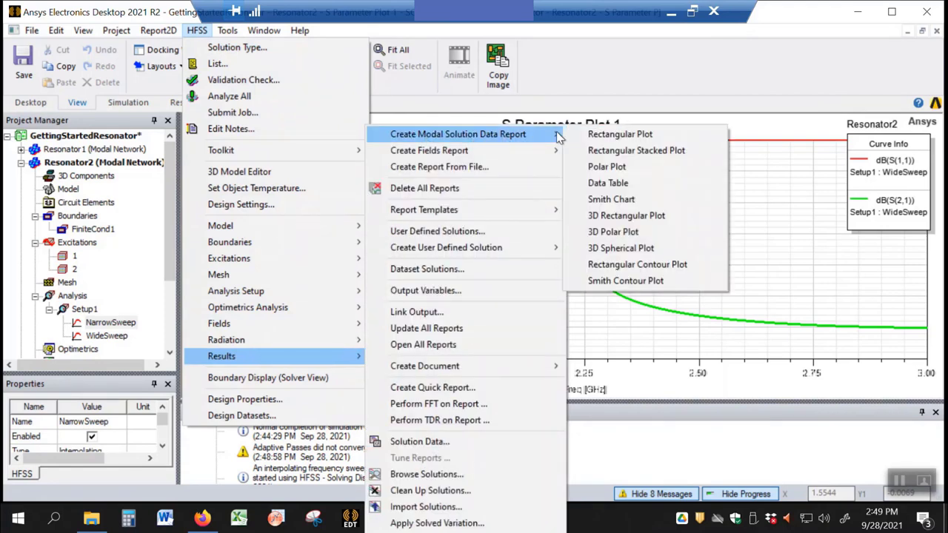
{"action": "left_click", "coordinate": [603, 136]}
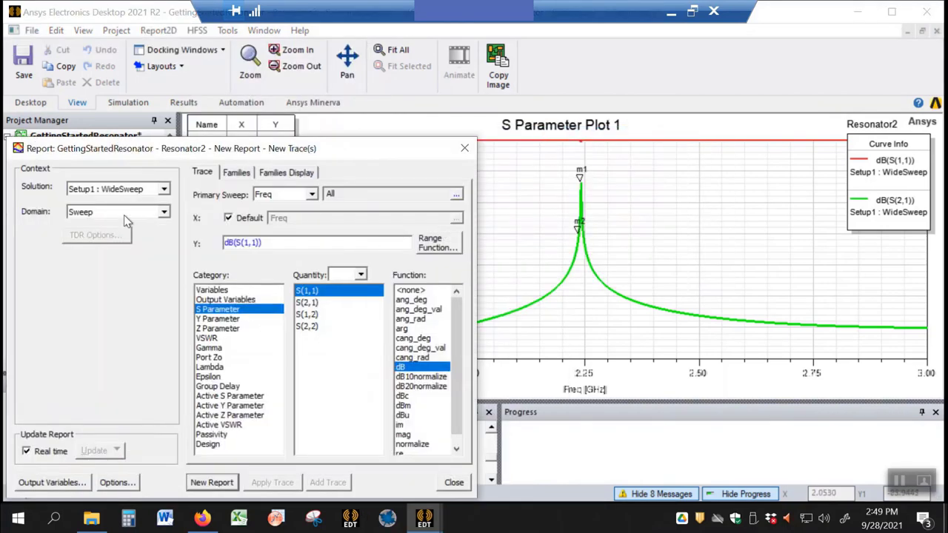
{"action": "left_click", "coordinate": [163, 189]}
{"action": "left_click", "coordinate": [146, 232]}
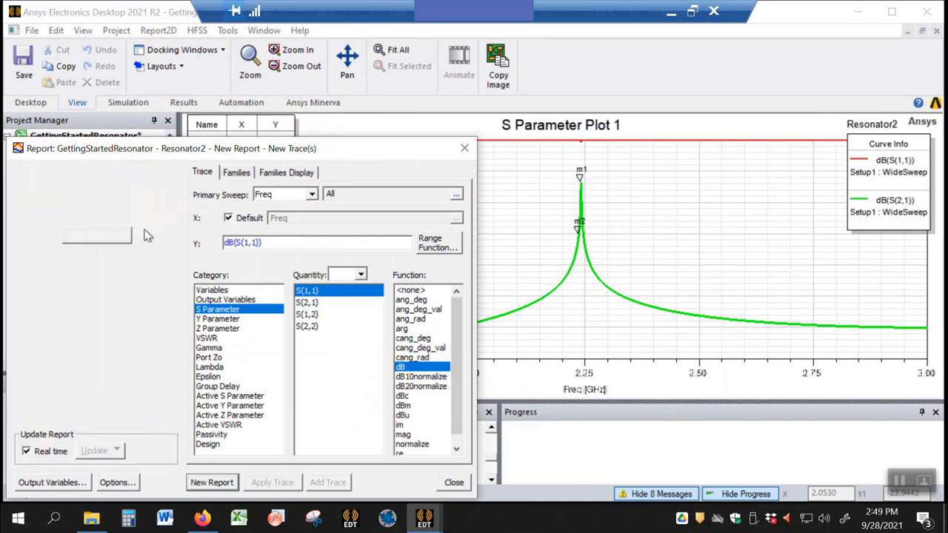
{"action": "left_click", "coordinate": [323, 303], "text": "ctrl"}
{"action": "left_click", "coordinate": [317, 326], "text": "ctrl"}
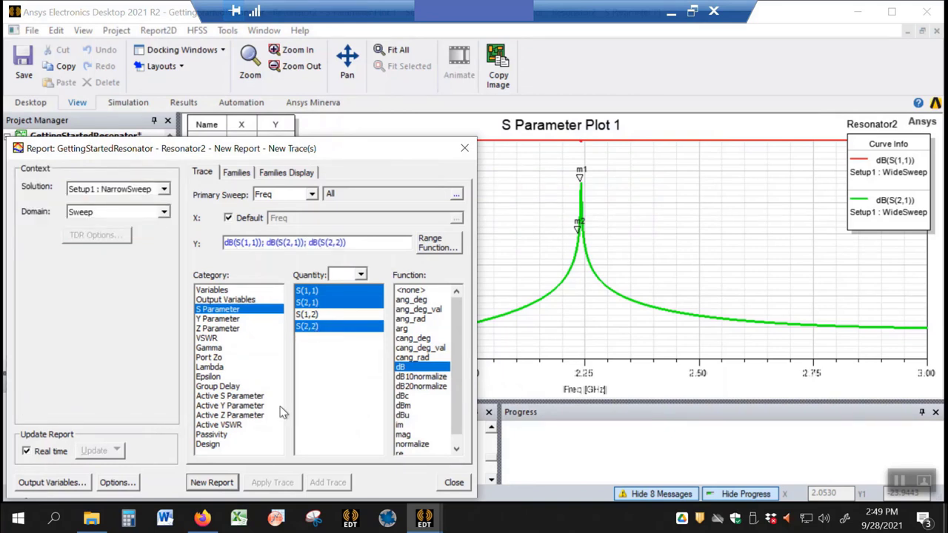
{"action": "left_click", "coordinate": [212, 482]}
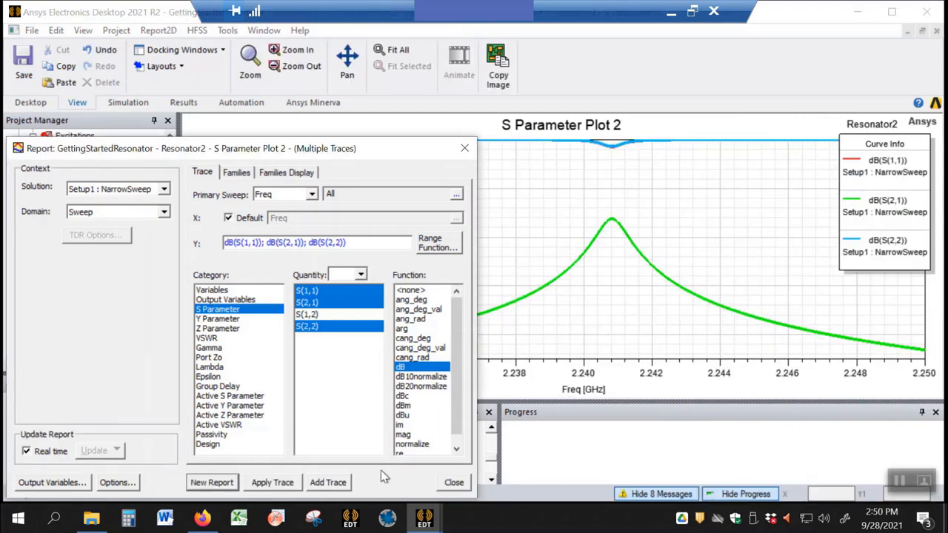
{"action": "left_click", "coordinate": [455, 482]}
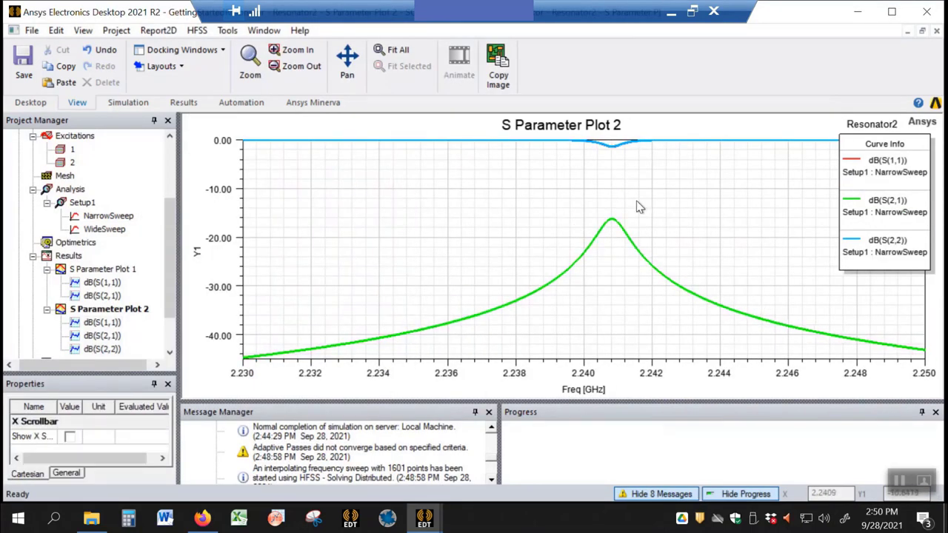
Step: Mark the S(2,1) peak at about 2.2408 GHz and its lower-frequency flank at about 2.2403 GHz in S Parameter Plot 2, ending marker mode
{"action": "key", "text": "ctrl+m"}
{"action": "left_click", "coordinate": [611, 220]}
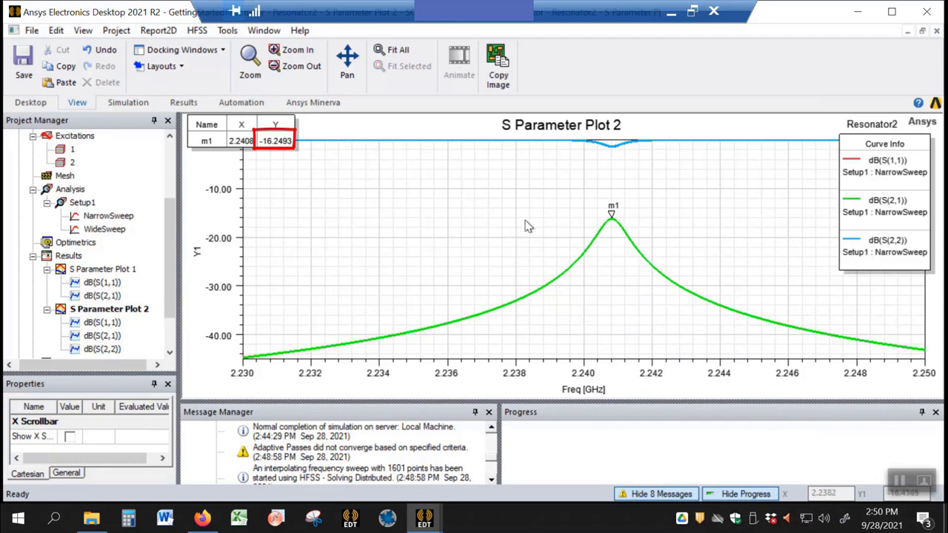
{"action": "left_click", "coordinate": [593, 238]}
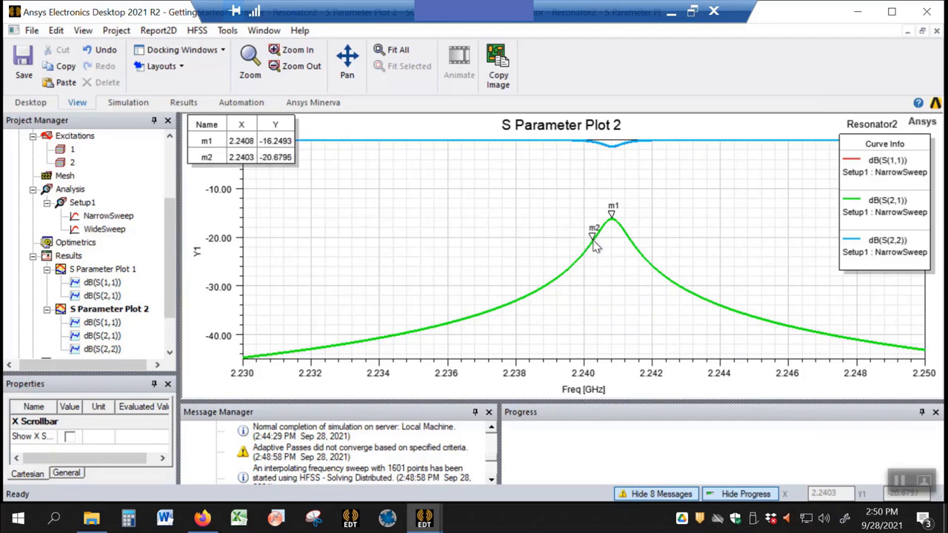
{"action": "right_click", "coordinate": [498, 197]}
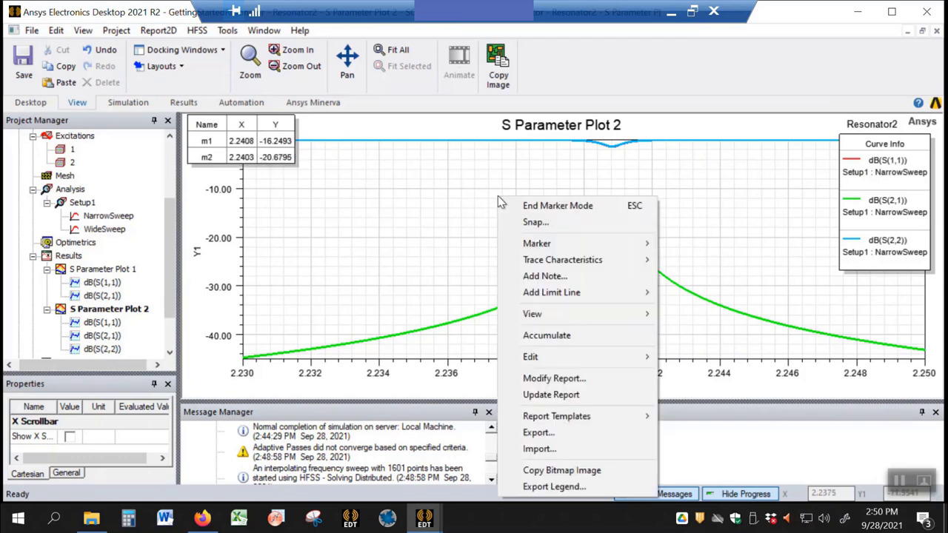
{"action": "left_click", "coordinate": [547, 208]}
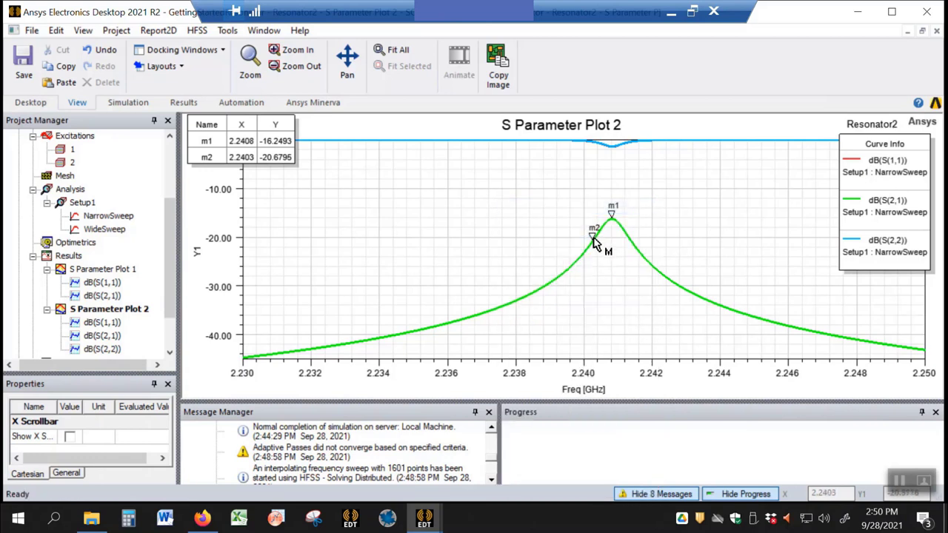
Step: Move marker m2 up the S(2,1) curve to about 2.2404 GHz and -19.26 dB, roughly 3 dB below the peak
{"action": "left_click_drag", "start_coordinate": [593, 240], "coordinate": [597, 237]}
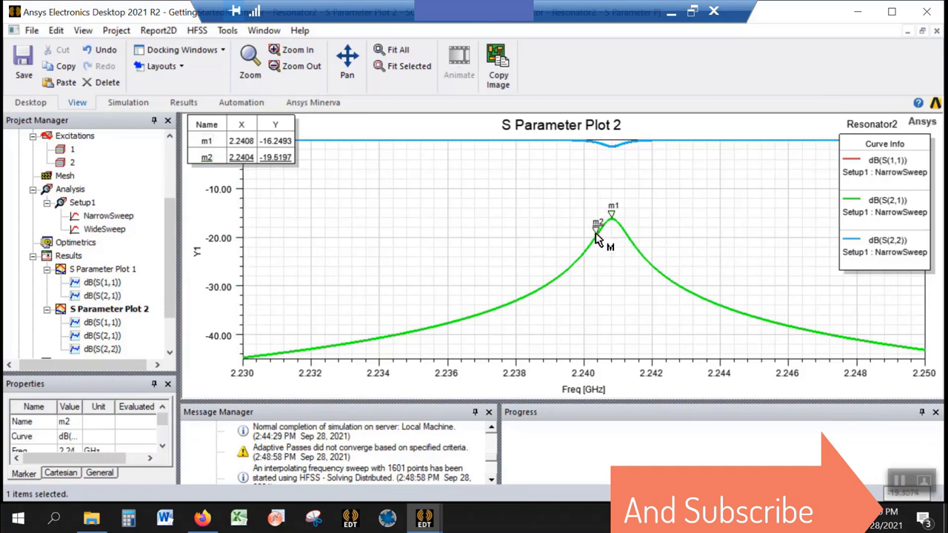
{"action": "left_click", "coordinate": [599, 233]}
{"action": "left_click_drag", "start_coordinate": [598, 233], "coordinate": [596, 239]}
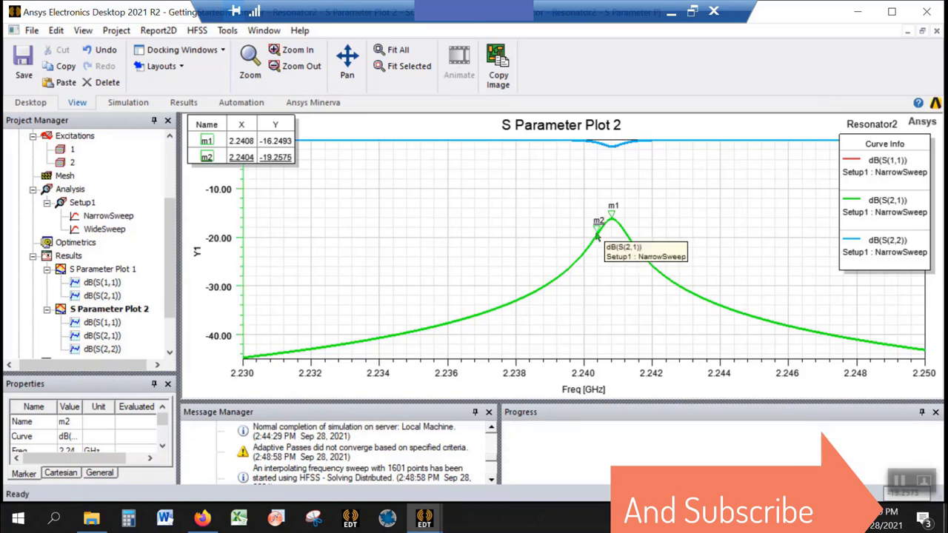
Step: Check the full-precision frequencies of markers m1 and m2 in their properties
{"action": "double_click", "coordinate": [246, 145]}
{"action": "left_click_drag", "start_coordinate": [247, 146], "coordinate": [510, 99]}
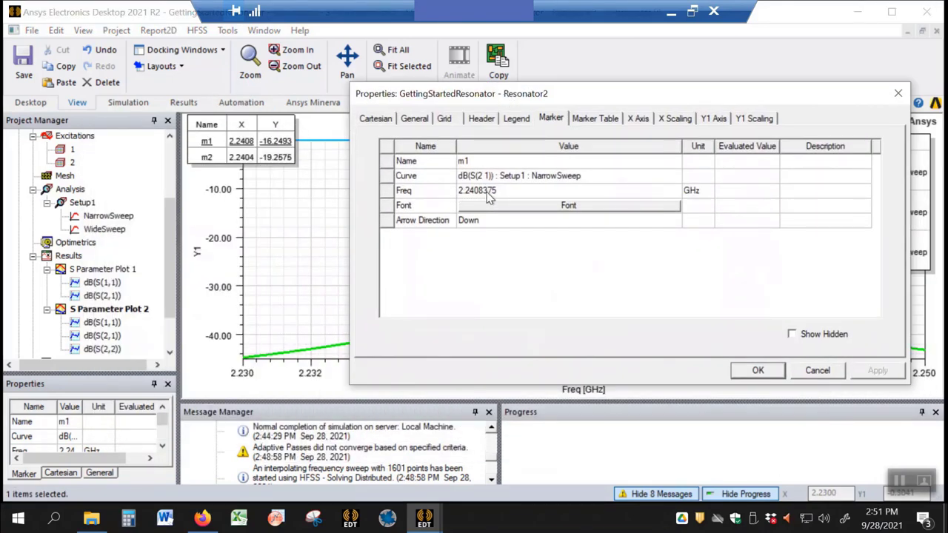
{"action": "left_click", "coordinate": [757, 369]}
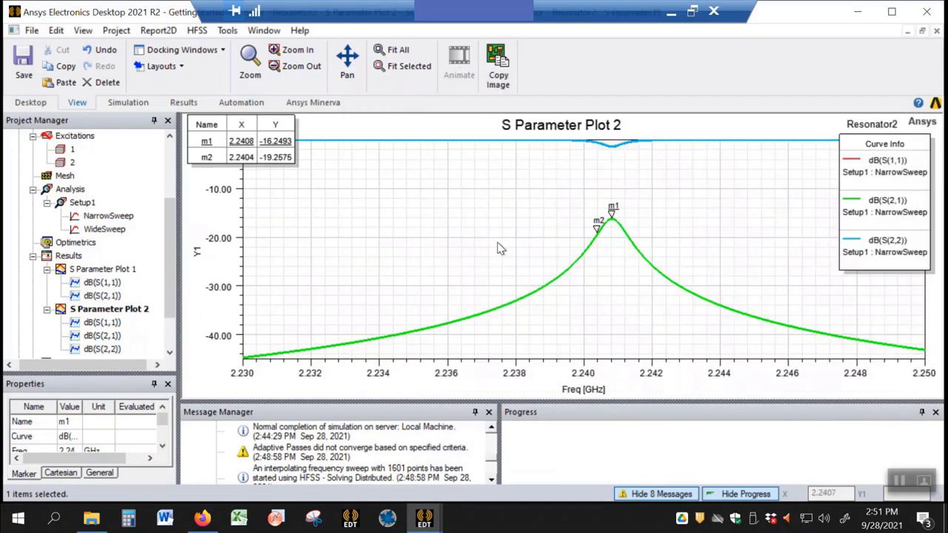
{"action": "double_click", "coordinate": [241, 158]}
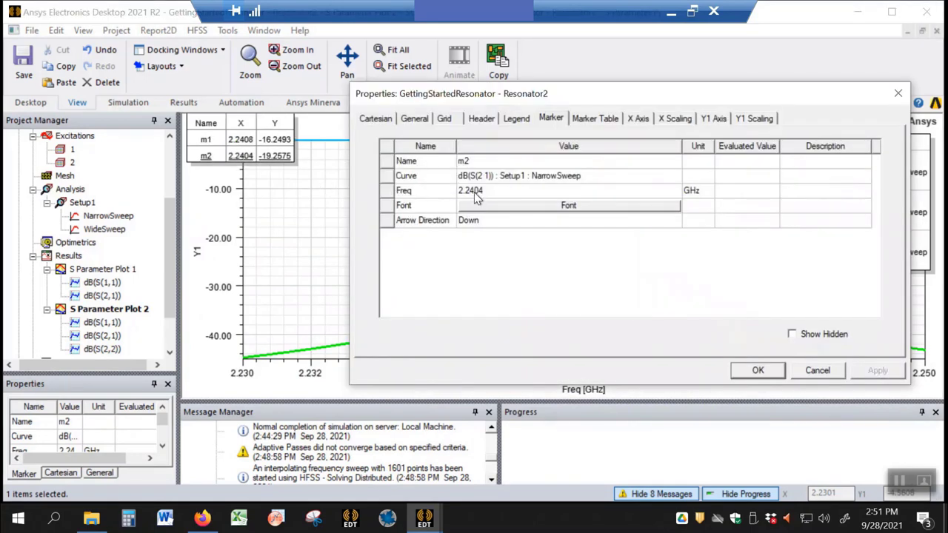
{"action": "left_click", "coordinate": [758, 371]}
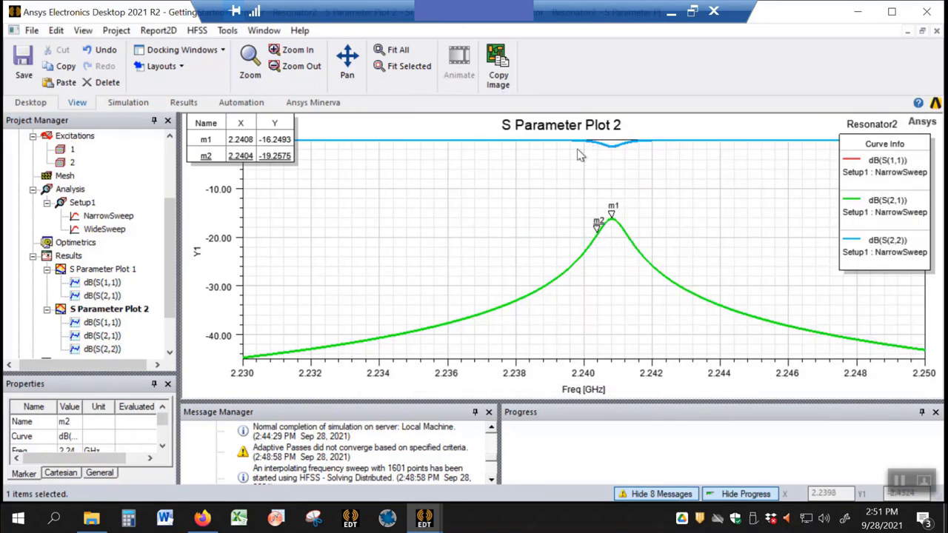
{"action": "left_click", "coordinate": [483, 164]}
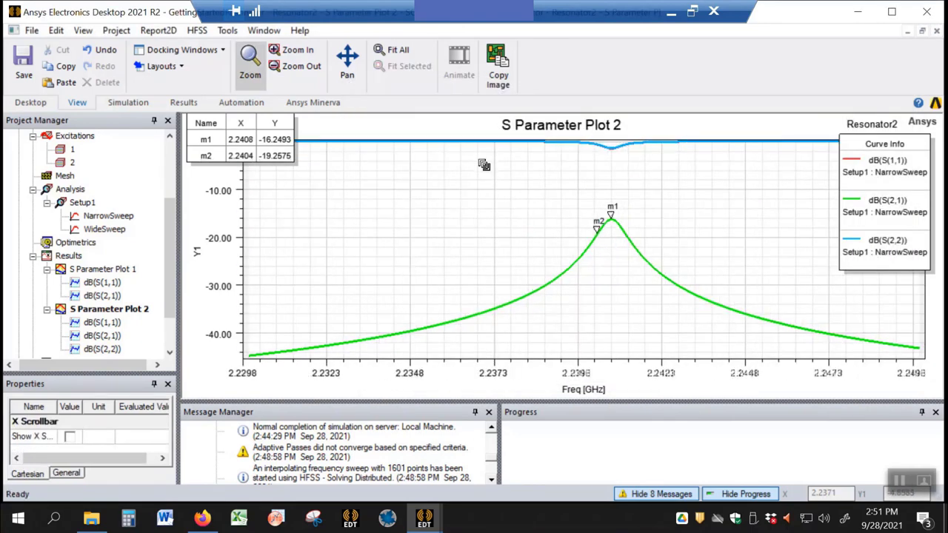
Step: Create a rectangular modal solution data plot of S(1,1) and S(2,2) in dB from Setup1 : NarrowSweep
{"action": "left_click", "coordinate": [197, 31]}
{"action": "mouse_move", "coordinate": [233, 230]}
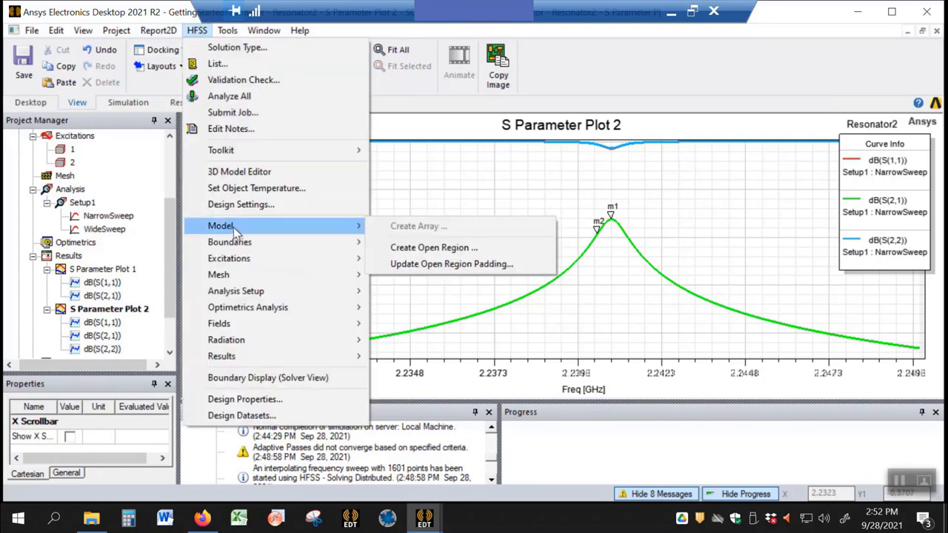
{"action": "mouse_move", "coordinate": [239, 357]}
{"action": "mouse_move", "coordinate": [443, 133]}
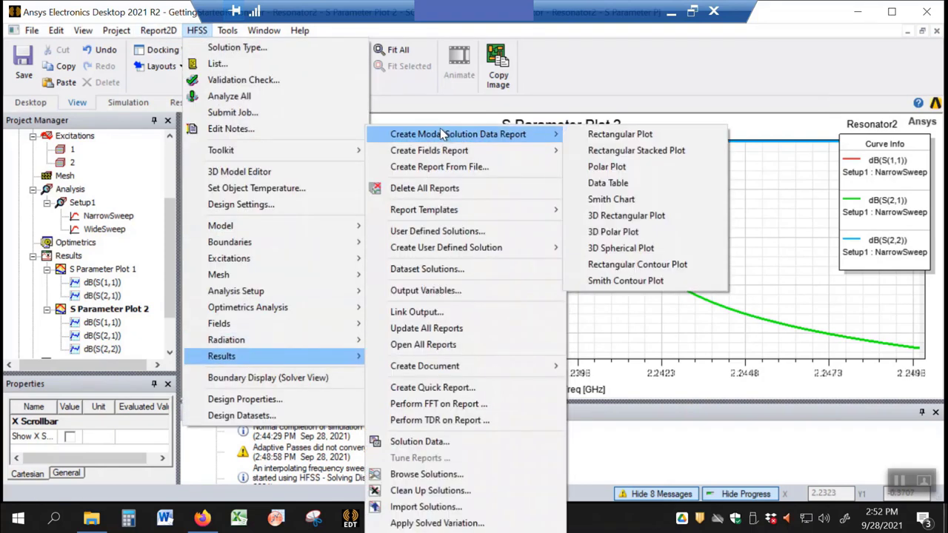
{"action": "left_click", "coordinate": [599, 134]}
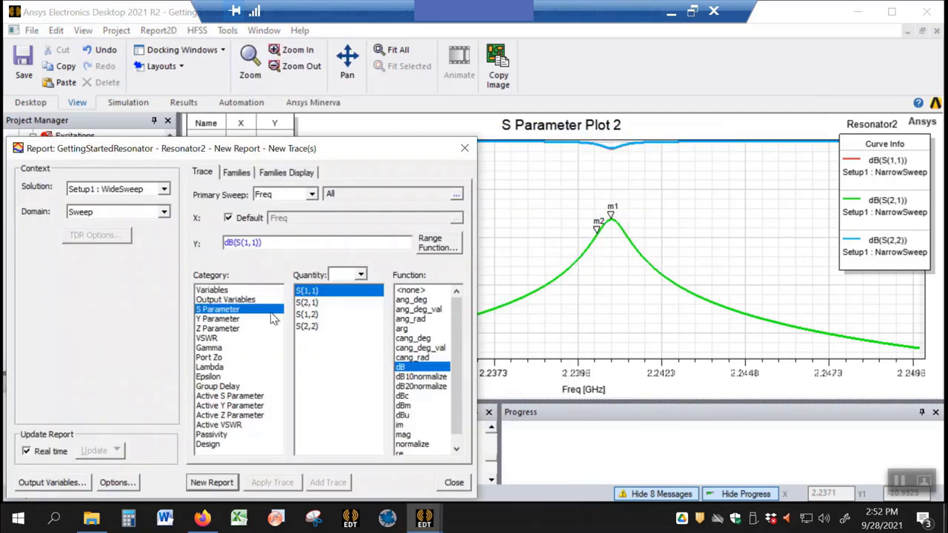
{"action": "left_click", "coordinate": [115, 189]}
{"action": "left_click", "coordinate": [131, 235]}
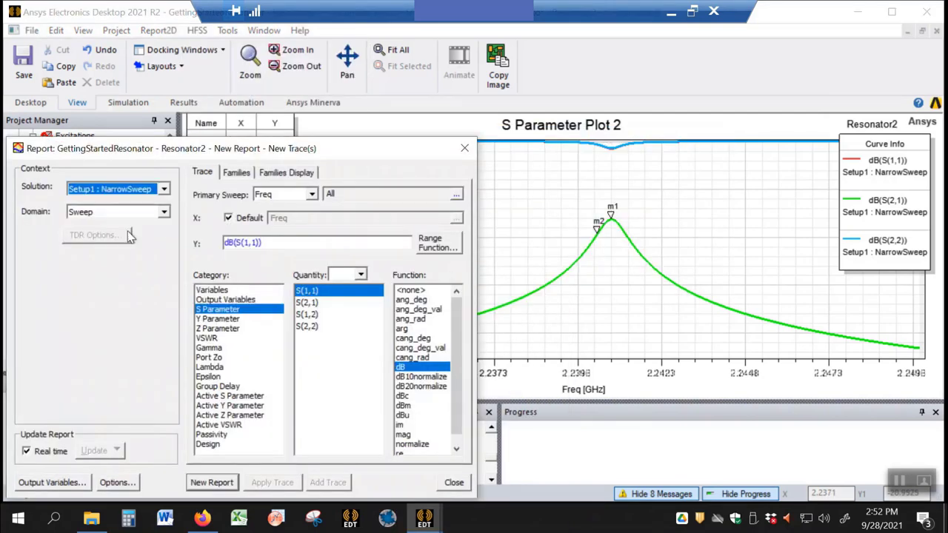
{"action": "left_click", "coordinate": [315, 330], "text": "ctrl"}
{"action": "left_click", "coordinate": [211, 482]}
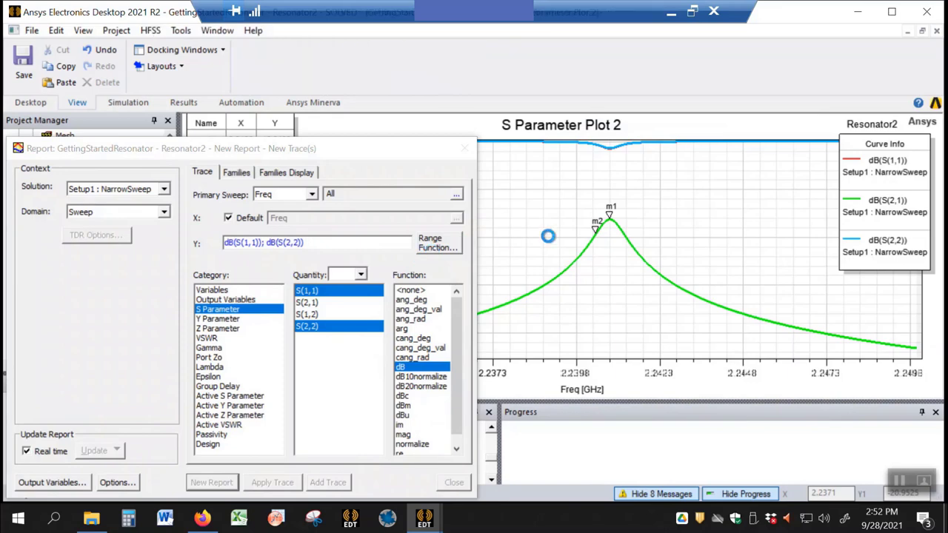
{"action": "left_click", "coordinate": [452, 482]}
Step: Add a marker near the S(2,2) dip and another near the S(1,1) dip at about 2.2409 GHz in S Parameter Plot 3
{"action": "right_click", "coordinate": [529, 231]}
{"action": "mouse_move", "coordinate": [567, 246]}
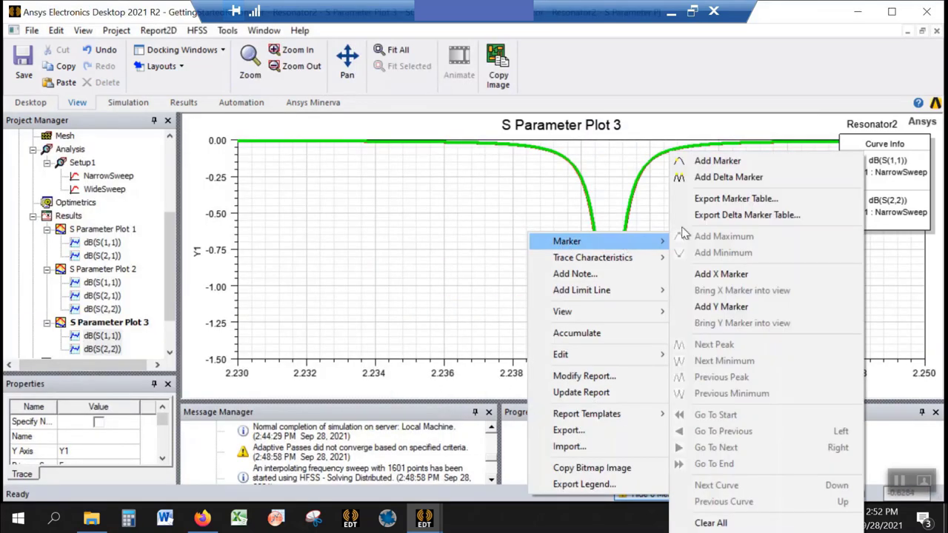
{"action": "left_click", "coordinate": [740, 161]}
{"action": "left_click", "coordinate": [672, 338]}
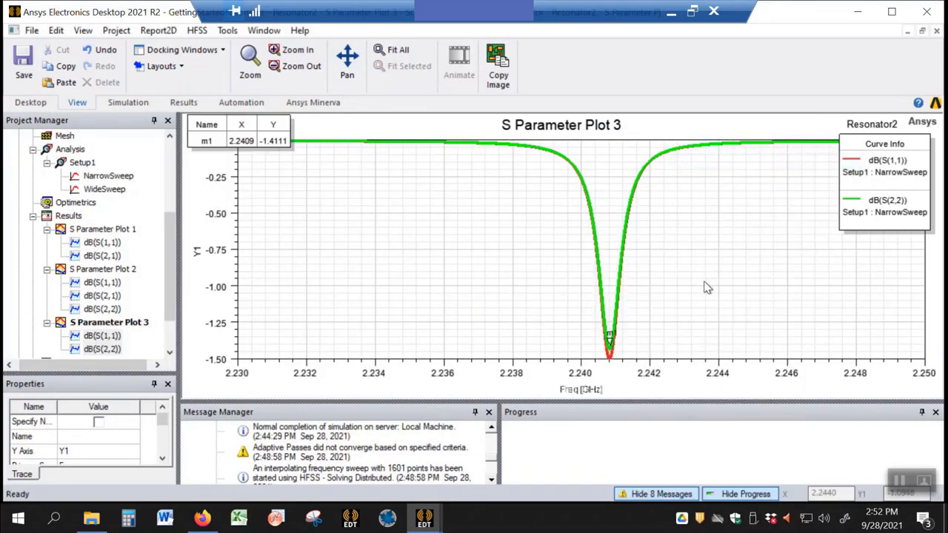
{"action": "right_click", "coordinate": [510, 216]}
{"action": "left_click", "coordinate": [612, 360]}
{"action": "left_click", "coordinate": [611, 360]}
Step: Move marker m1 to the S(2,2) minimum at about -1.432 dB and m2 to the S(1,1) minimum at about -1.497 dB, near 2.2408 GHz
{"action": "left_click", "coordinate": [82, 31]}
{"action": "left_click", "coordinate": [159, 270]}
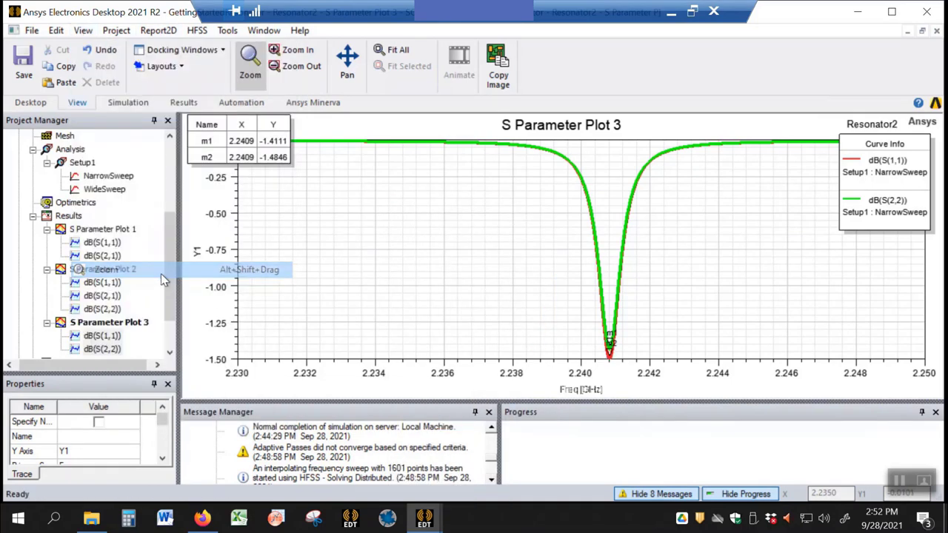
{"action": "left_click_drag", "start_coordinate": [609, 337], "coordinate": [600, 269]}
{"action": "left_click", "coordinate": [604, 211]}
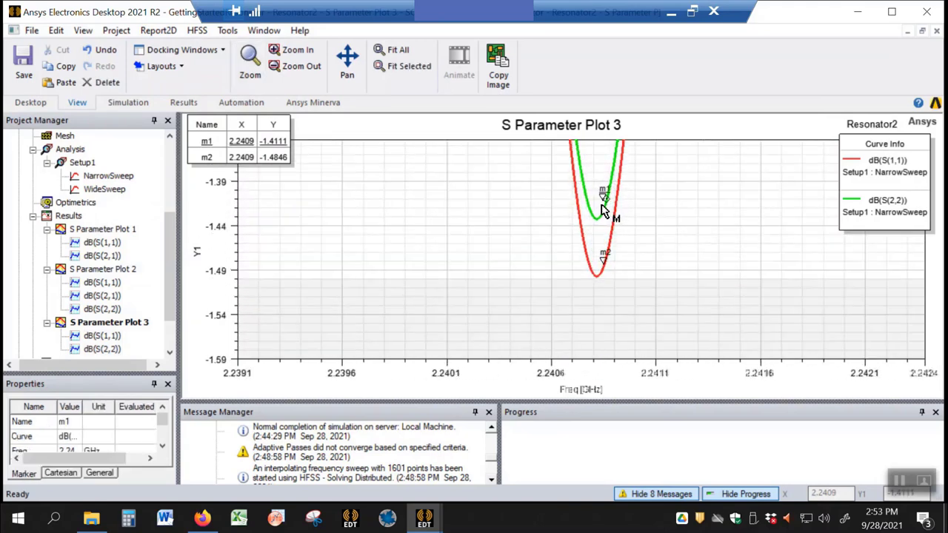
{"action": "left_click_drag", "start_coordinate": [603, 210], "coordinate": [600, 216]}
{"action": "left_click", "coordinate": [602, 272]}
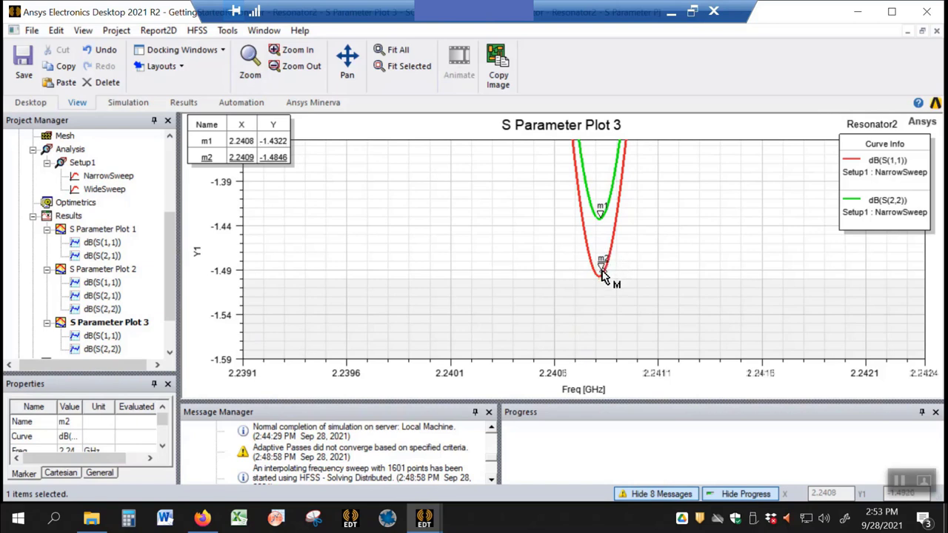
{"action": "left_click_drag", "start_coordinate": [603, 274], "coordinate": [599, 271]}
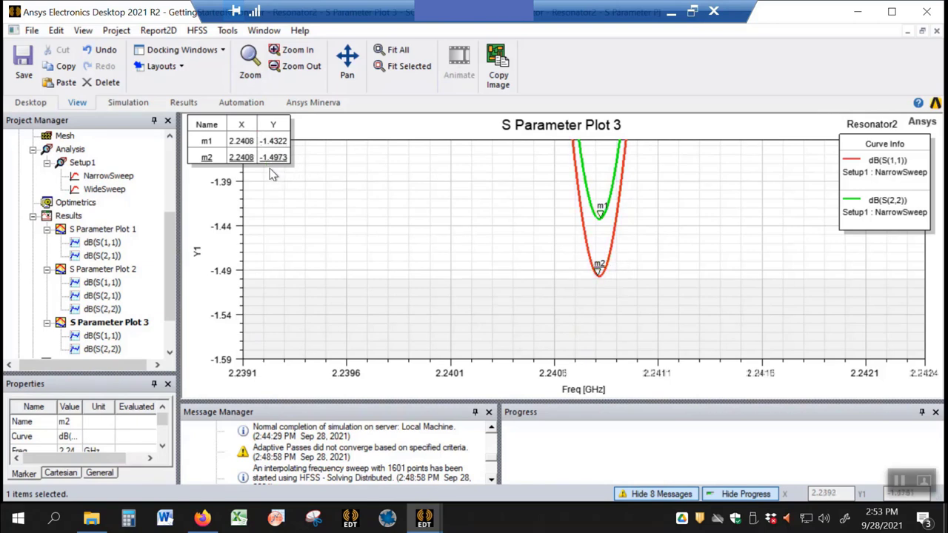
{"action": "left_click", "coordinate": [405, 217]}
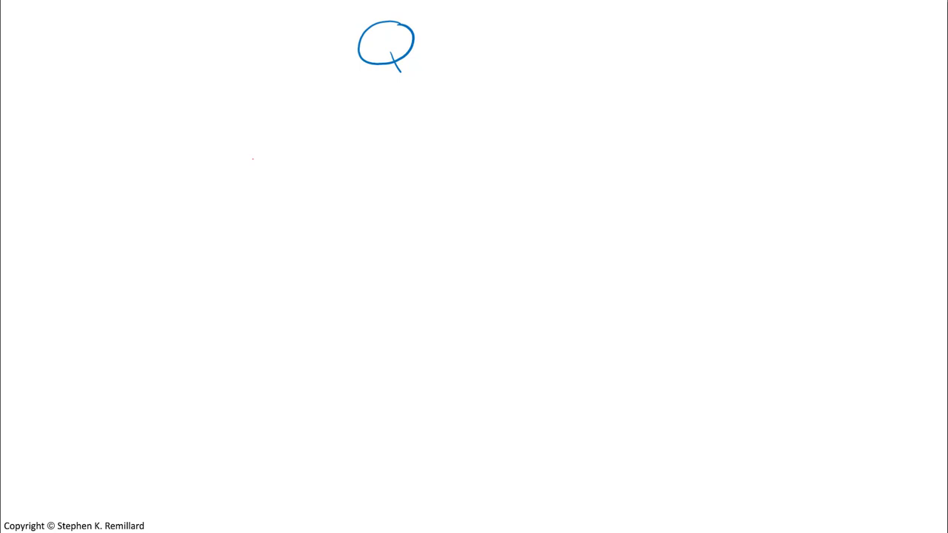
{"action": "mouse_move", "coordinate": [84, 115]}
{"action": "left_mouse_down"}
{"action": "mouse_move", "coordinate": [63, 124]}
{"action": "mouse_move", "coordinate": [84, 140]}
{"action": "left_mouse_up"}
{"action": "left_click_drag", "start_coordinate": [147, 137], "coordinate": [341, 136]}
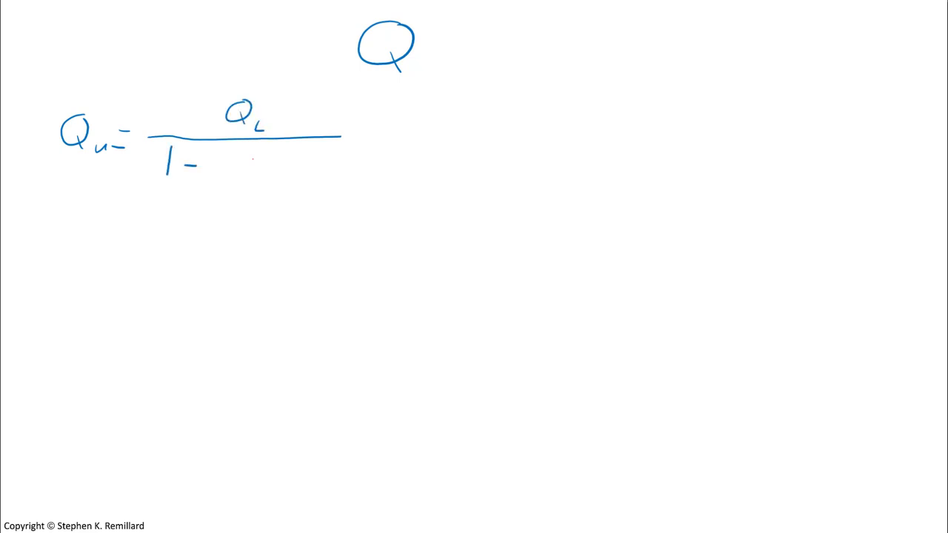
{"action": "left_click_drag", "start_coordinate": [225, 176], "coordinate": [346, 149]}
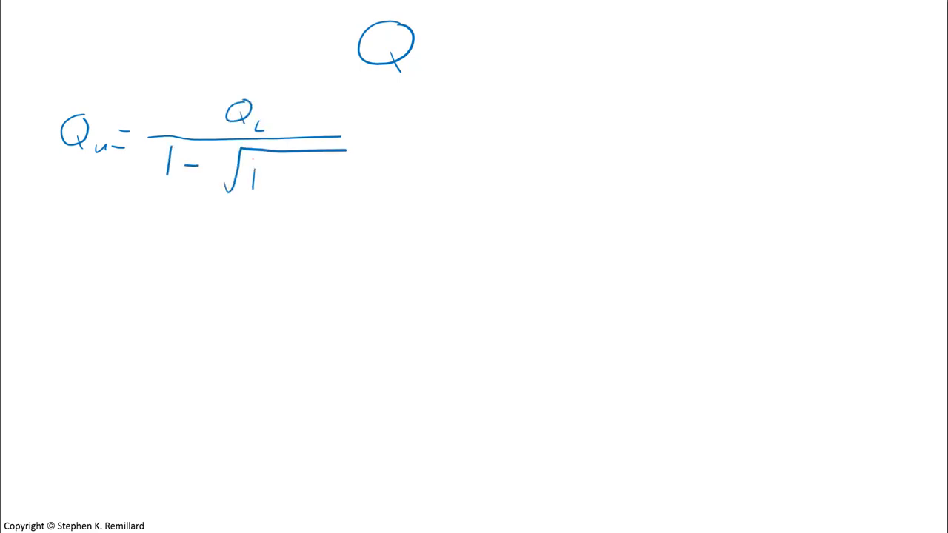
{"action": "left_click_drag", "start_coordinate": [280, 169], "coordinate": [283, 171]}
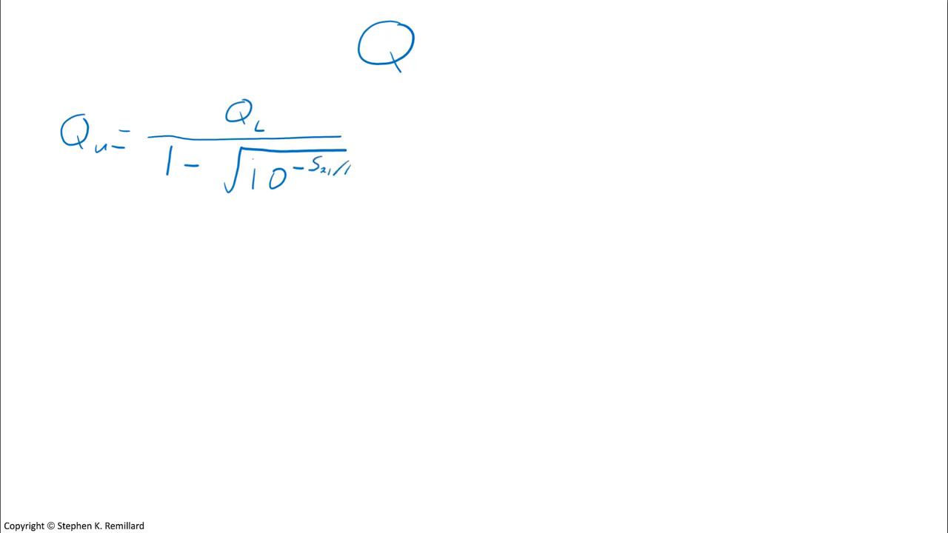
{"action": "left_click_drag", "start_coordinate": [359, 164], "coordinate": [358, 165]}
{"action": "left_click_drag", "start_coordinate": [335, 136], "coordinate": [368, 136]}
{"action": "left_click_drag", "start_coordinate": [346, 150], "coordinate": [369, 149]}
{"action": "left_click_drag", "start_coordinate": [565, 76], "coordinate": [567, 76]}
{"action": "left_click_drag", "start_coordinate": [562, 90], "coordinate": [566, 97]}
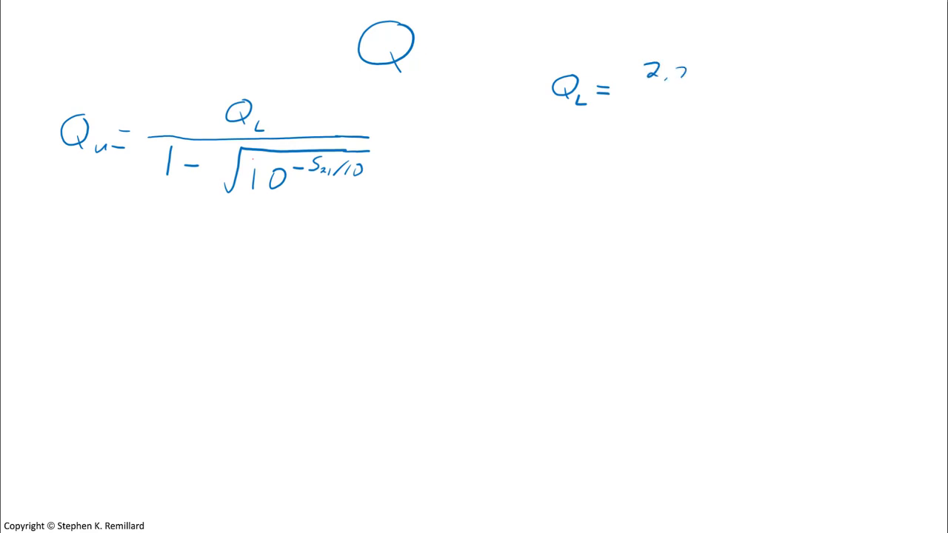
{"action": "left_click_drag", "start_coordinate": [700, 71], "coordinate": [752, 71]}
{"action": "left_click_drag", "start_coordinate": [757, 65], "coordinate": [766, 77]}
{"action": "left_click_drag", "start_coordinate": [767, 69], "coordinate": [777, 77]}
{"action": "left_click_drag", "start_coordinate": [626, 85], "coordinate": [813, 88]}
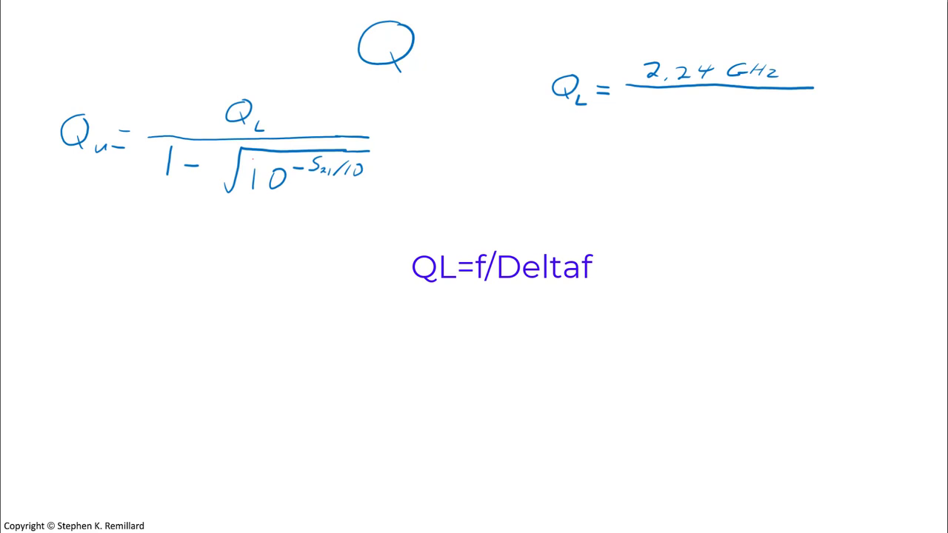
{"action": "left_click_drag", "start_coordinate": [641, 96], "coordinate": [633, 103]}
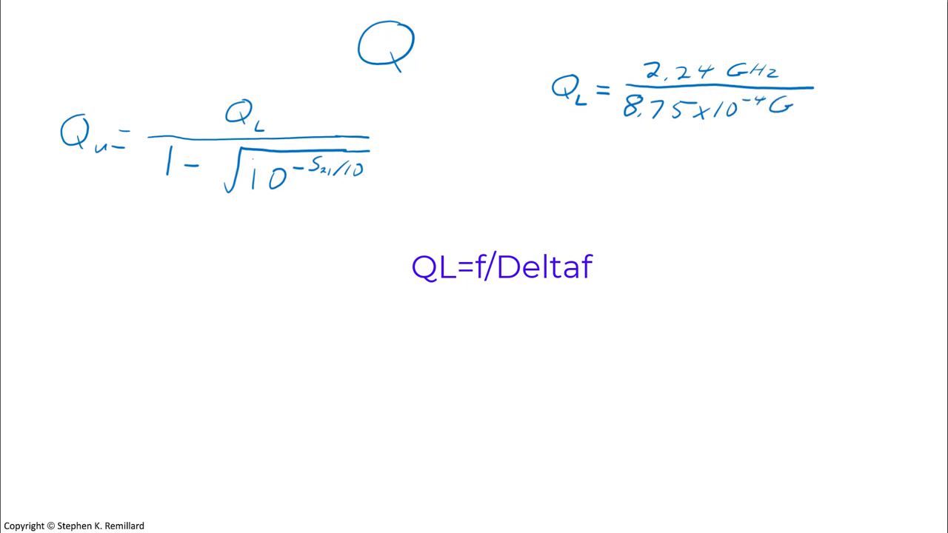
{"action": "left_click_drag", "start_coordinate": [795, 100], "coordinate": [805, 111]}
{"action": "left_click_drag", "start_coordinate": [809, 105], "coordinate": [820, 113]}
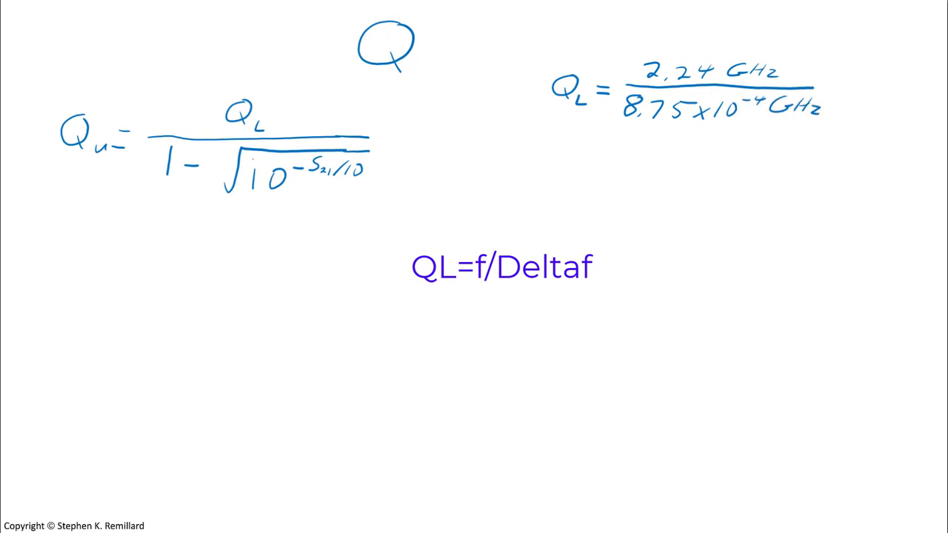